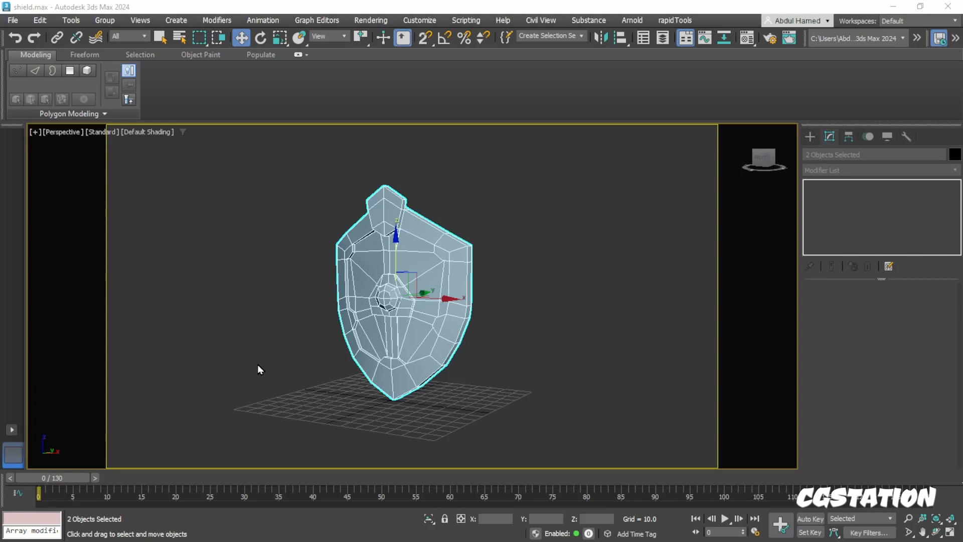
Select the shield body together with the handle straps on its back and apply one Unwrap UVW modifier to both objects.
click(555, 291)
click(420, 307)
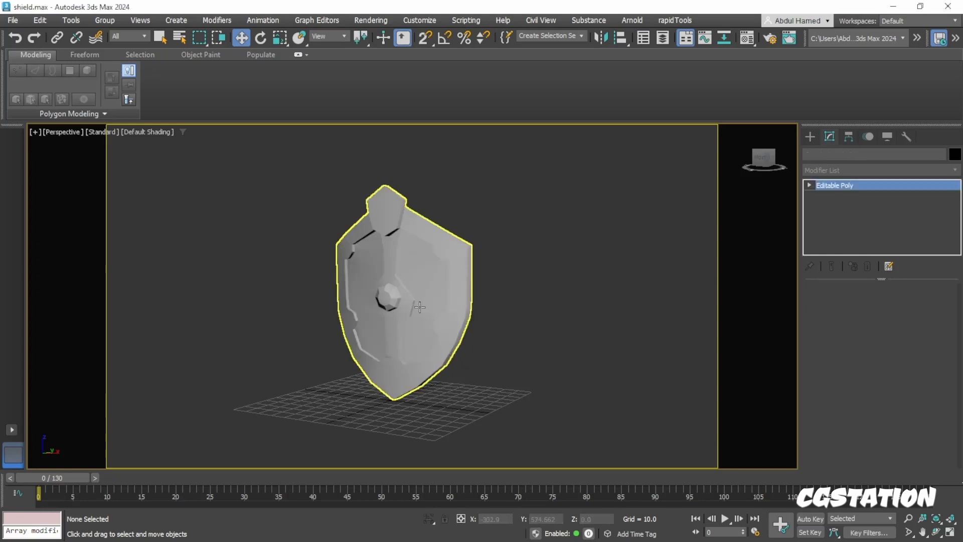
alt+middle_drag(524, 325, 393, 320)
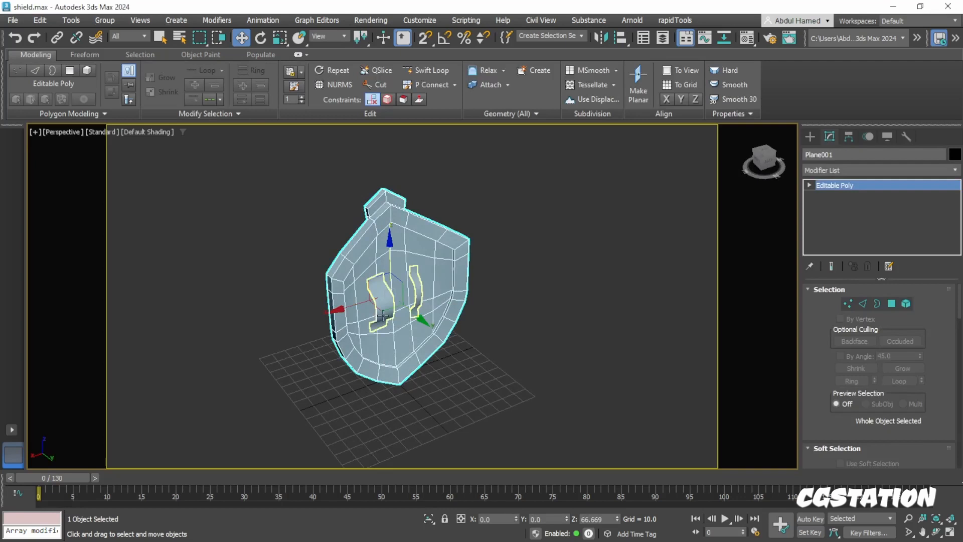
ctrl+click(383, 315)
alt+middle_drag(354, 398, 484, 382)
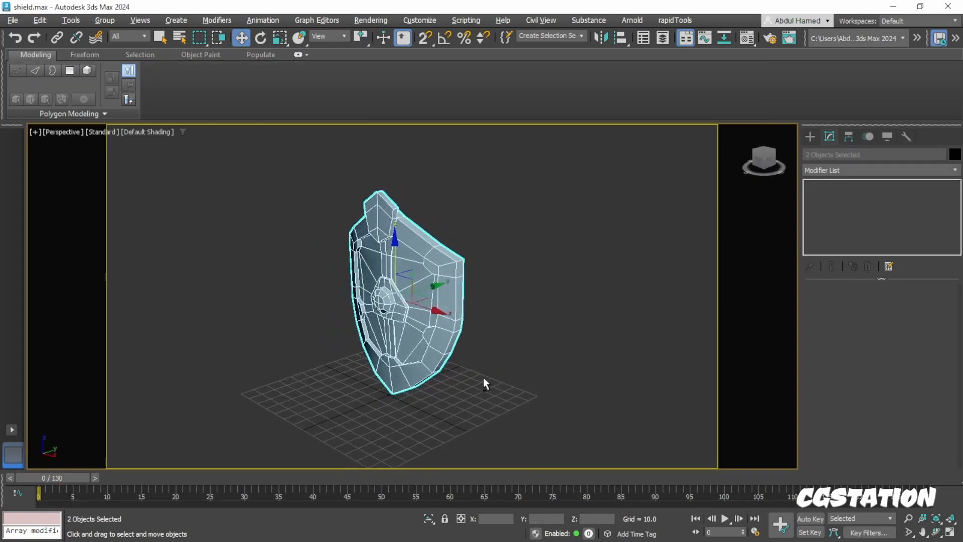
click(827, 170)
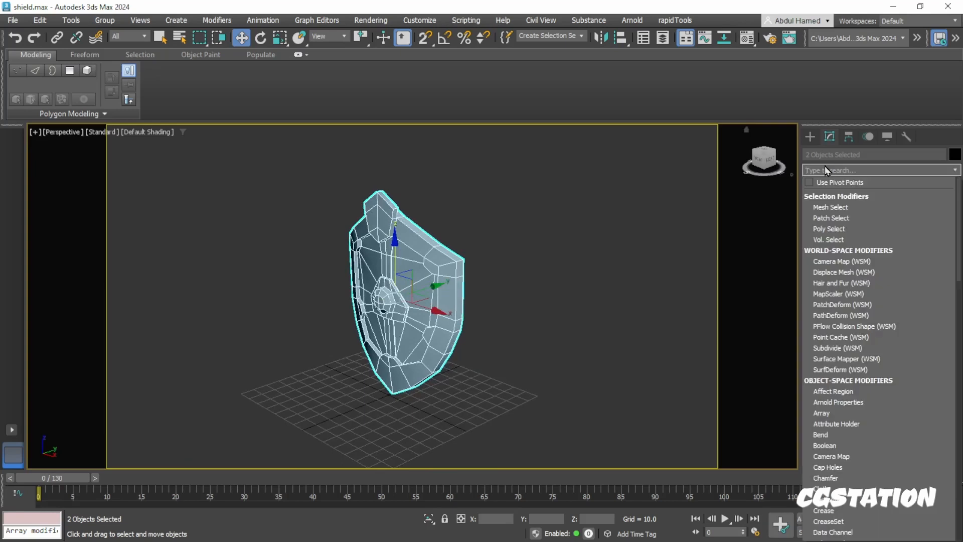
text(un)
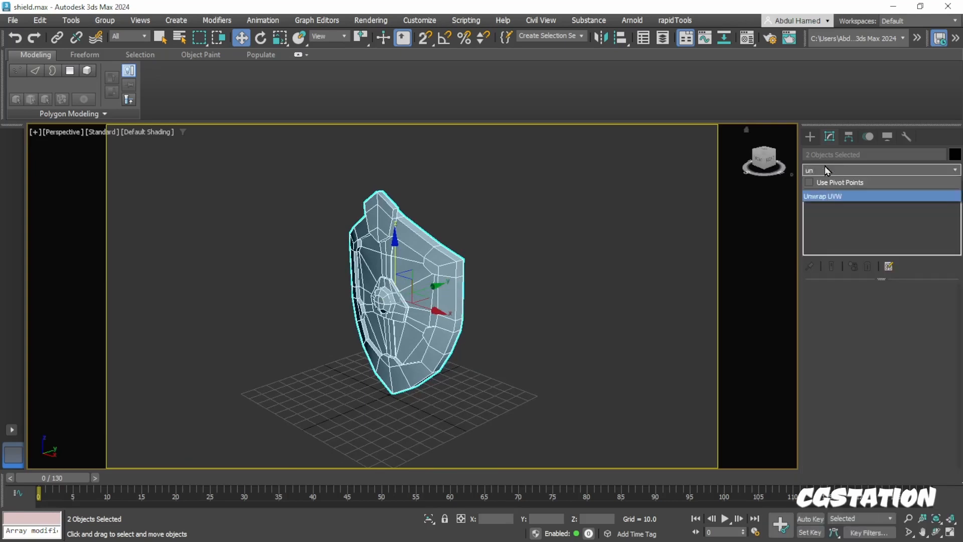
key(Return)
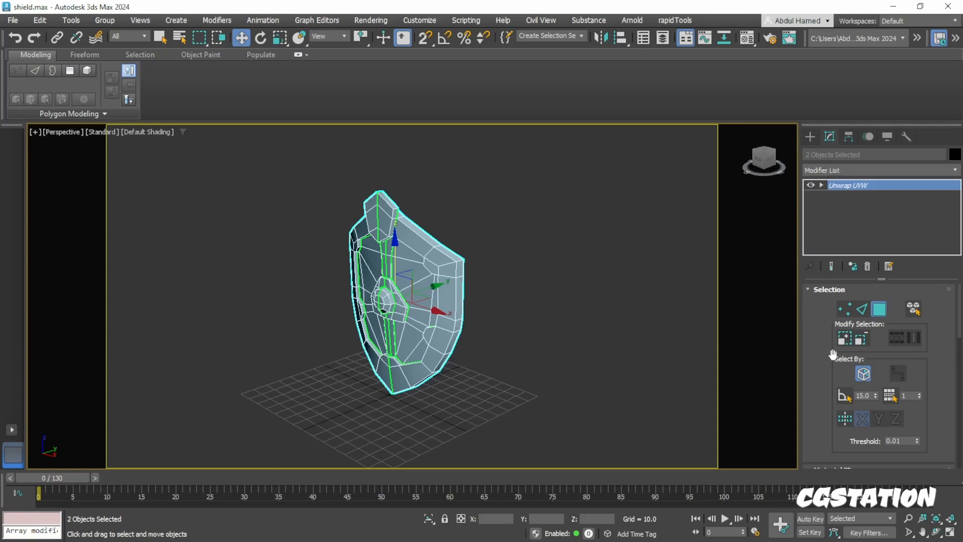
Open the UV editor, select all UV vertices of both objects, and render their UVW template with the default settings.
scroll(833, 355, down, 5)
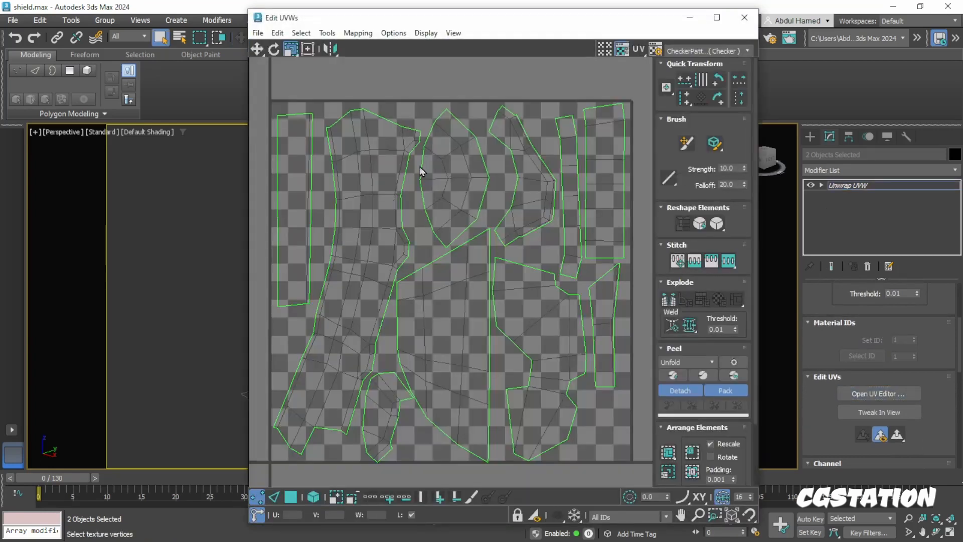
drag(268, 83, 643, 472)
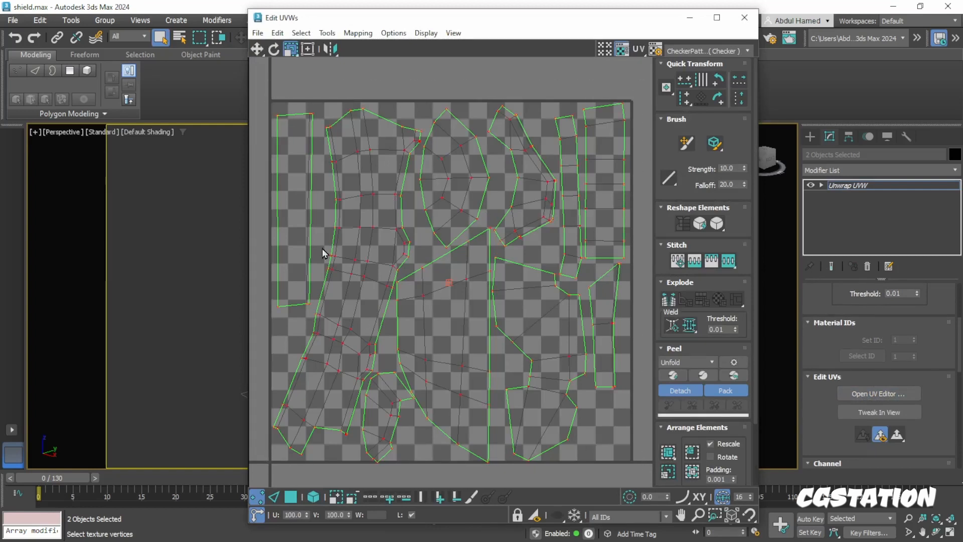
click(300, 32)
click(301, 32)
click(327, 32)
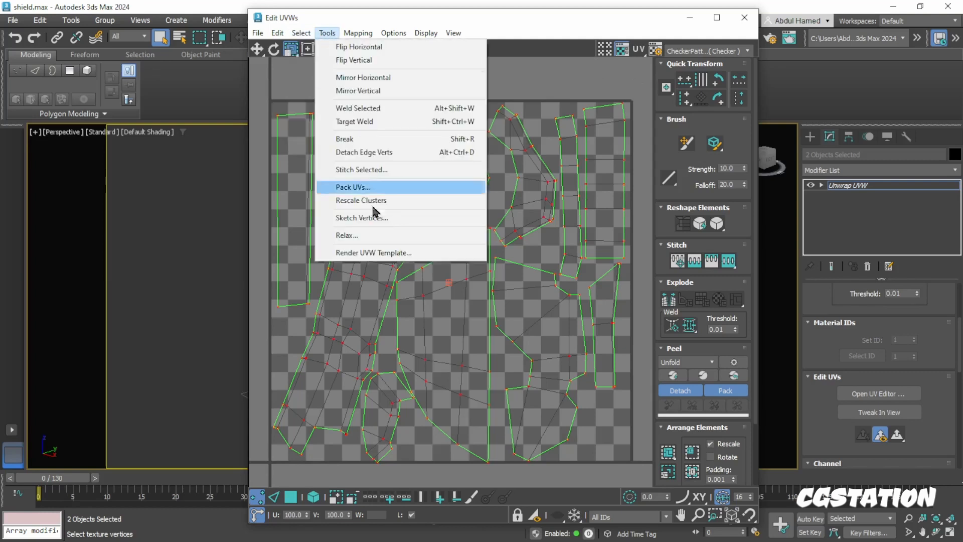
click(374, 253)
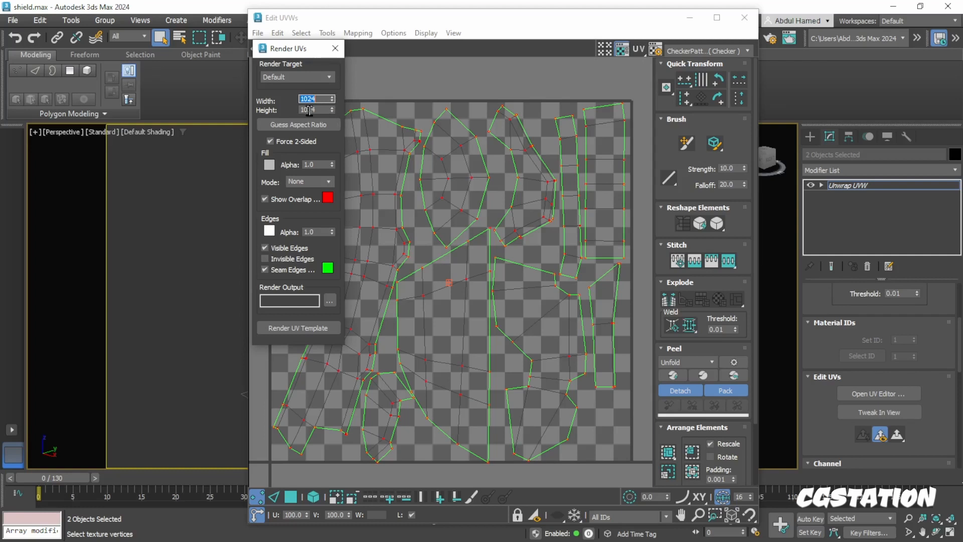
click(300, 331)
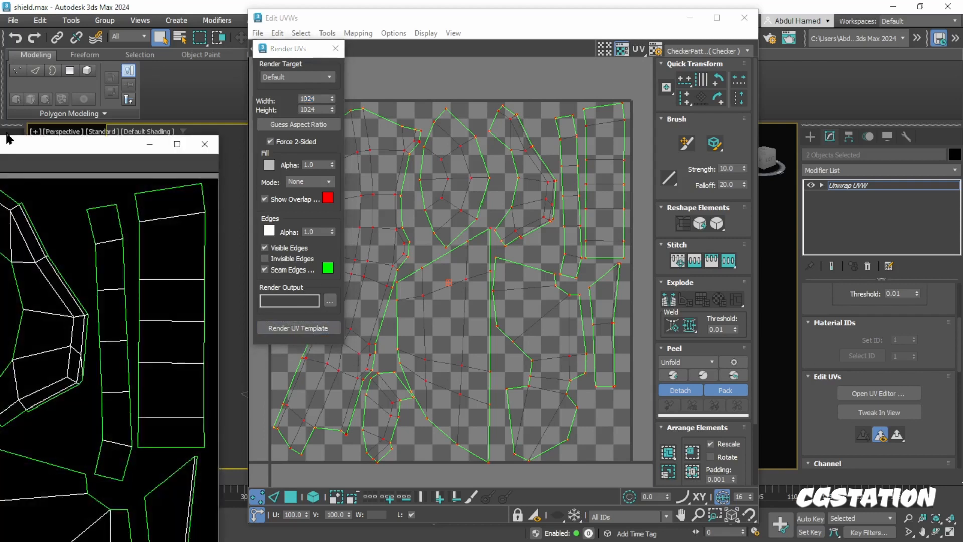
drag(10, 147, 500, 30)
scroll(469, 251, down, 1)
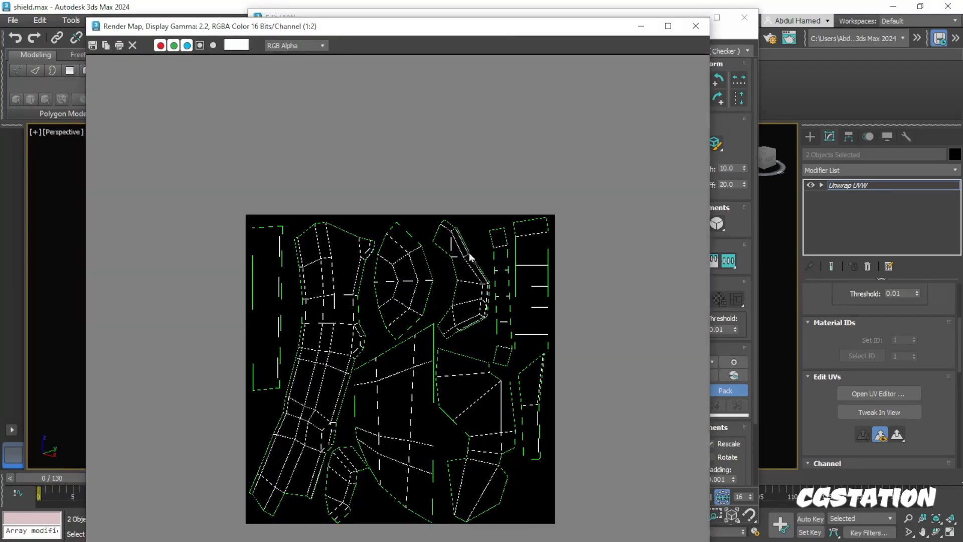
Save the rendered UV template to the Desktop as uw_shield.jpg at JPEG quality 100, overwriting the existing file.
click(92, 45)
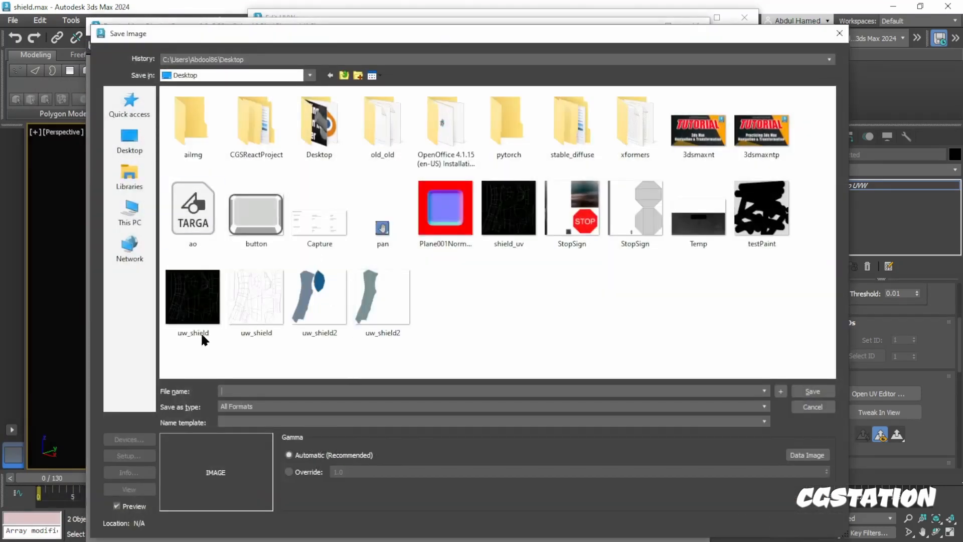
click(182, 306)
click(813, 391)
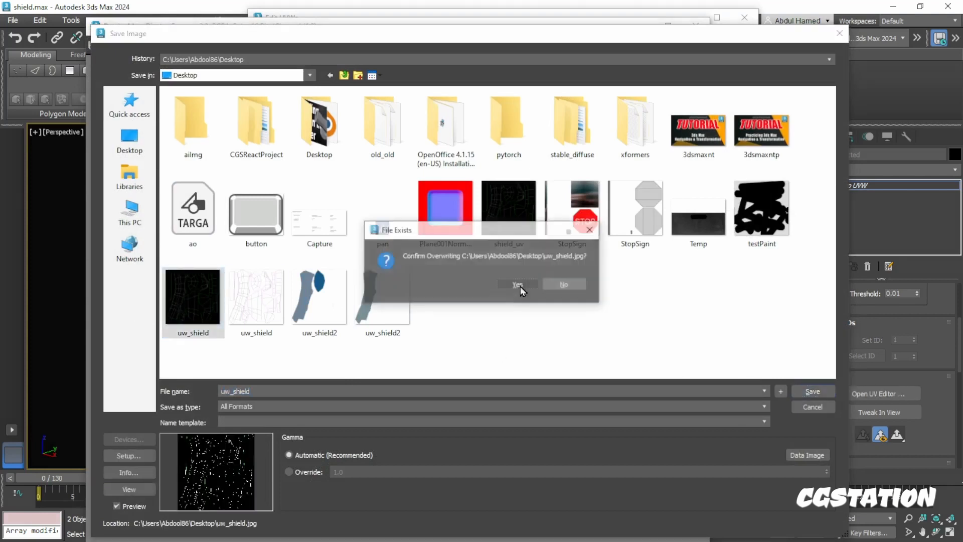
click(517, 285)
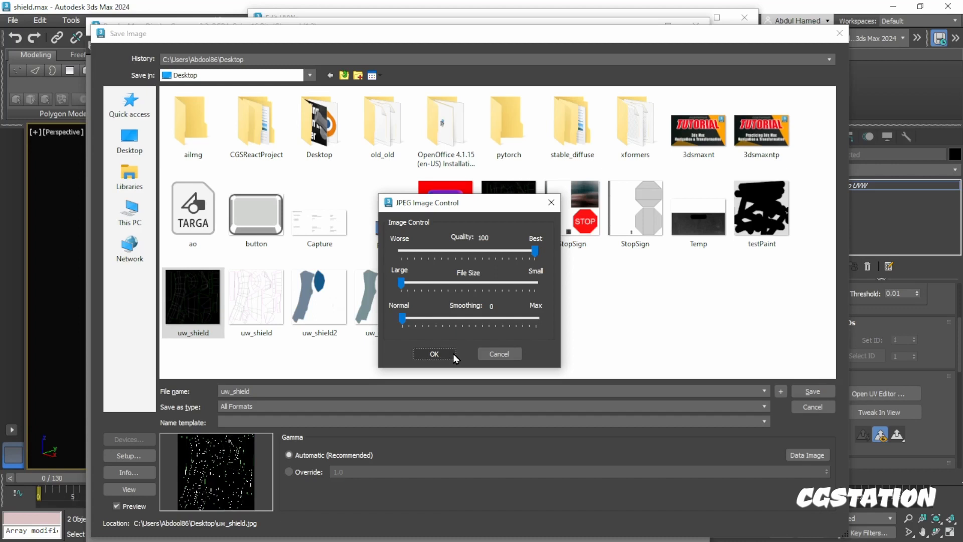
click(453, 354)
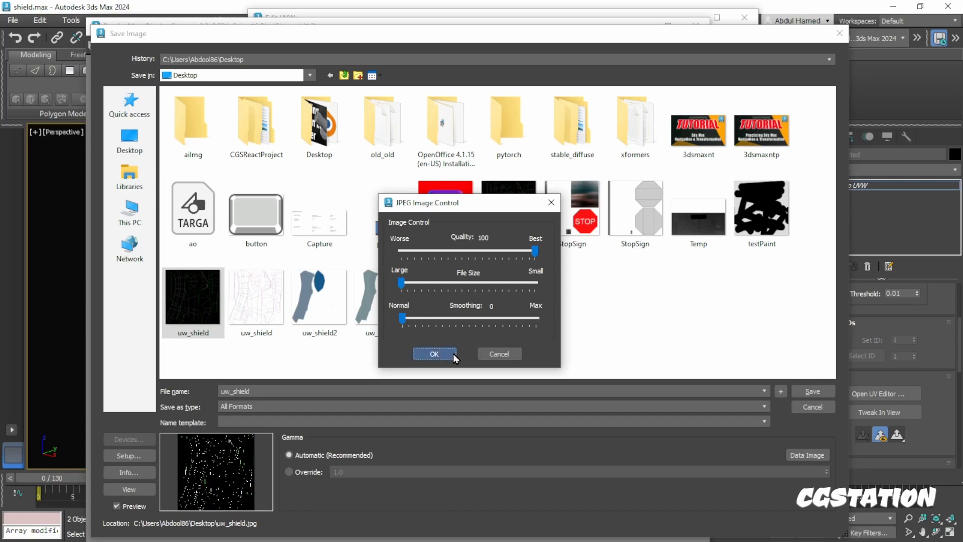
click(435, 353)
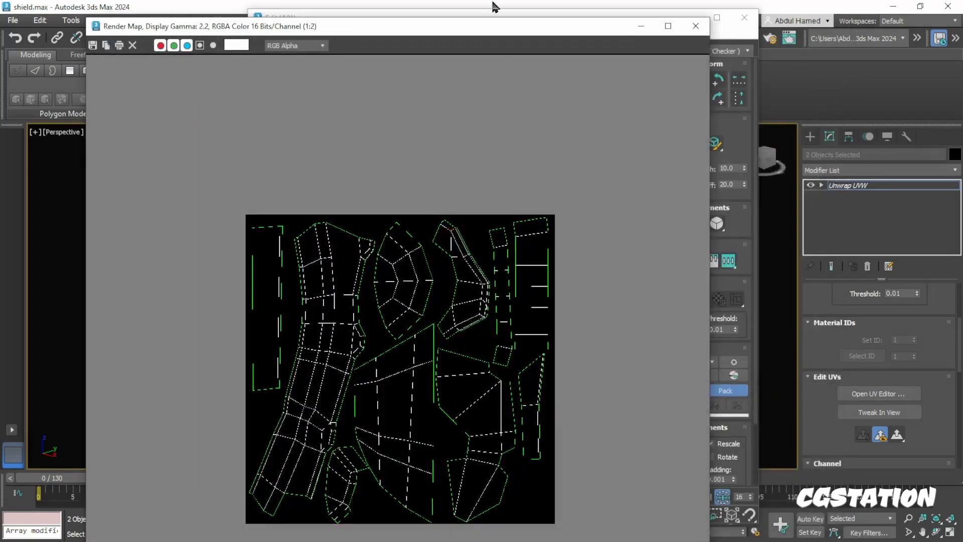
Close the rendered map and the UV editor, and delete the shared Unwrap UVW modifier from both objects.
click(696, 26)
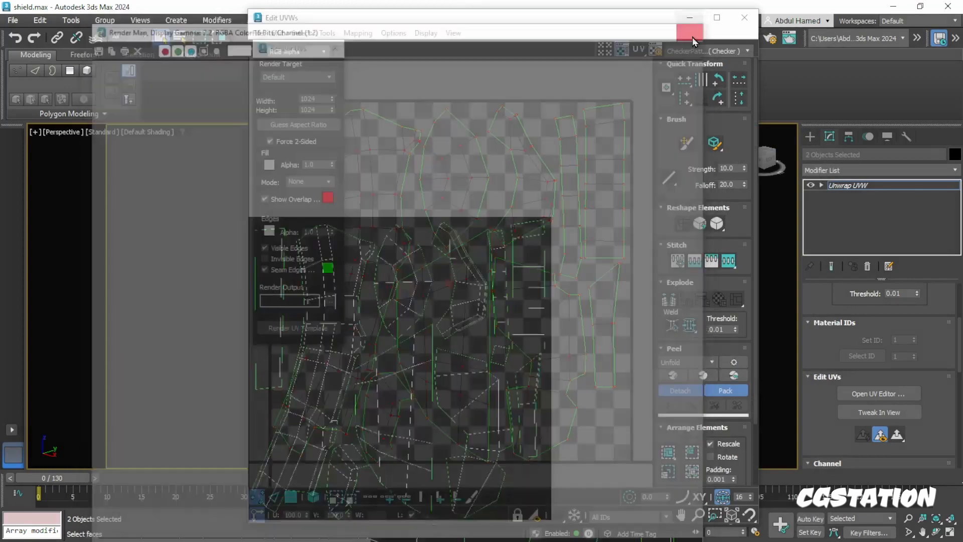
click(745, 18)
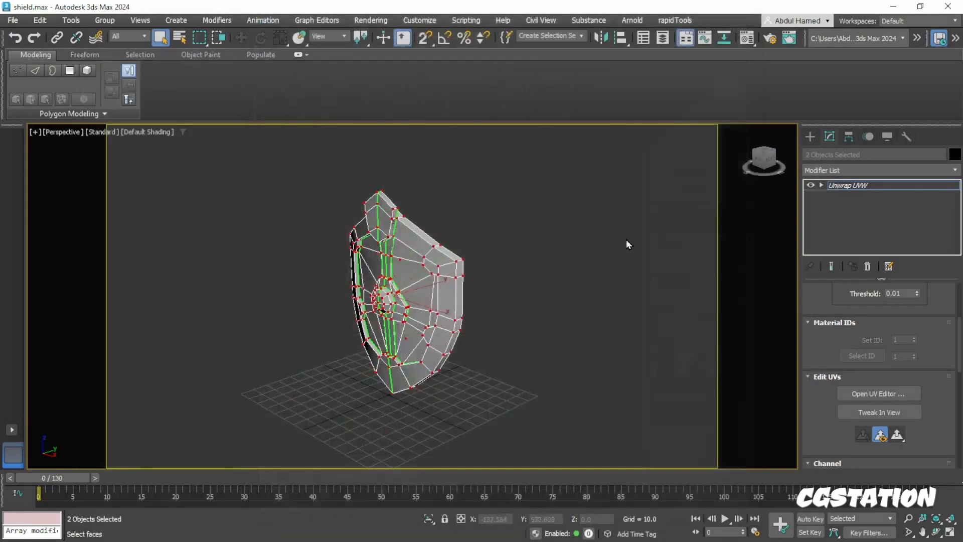
click(836, 186)
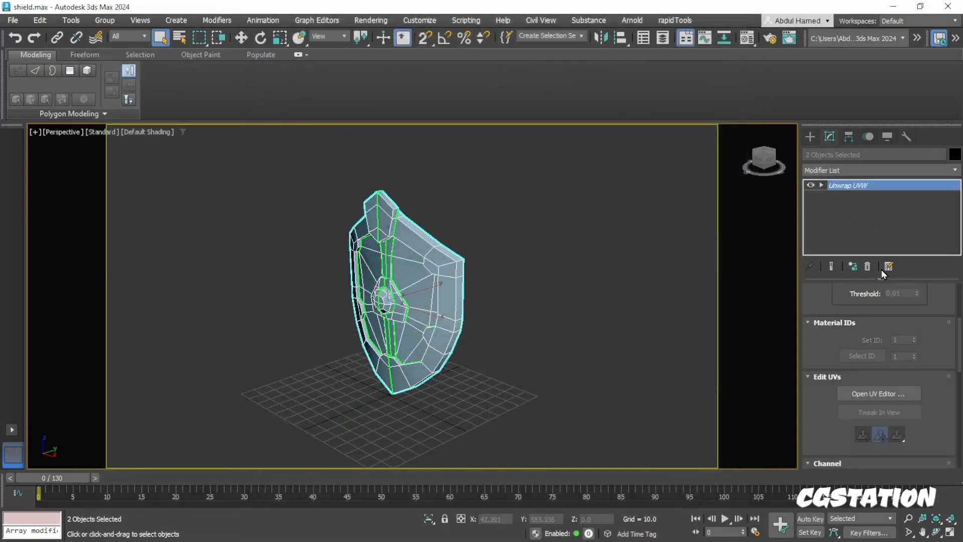
click(867, 267)
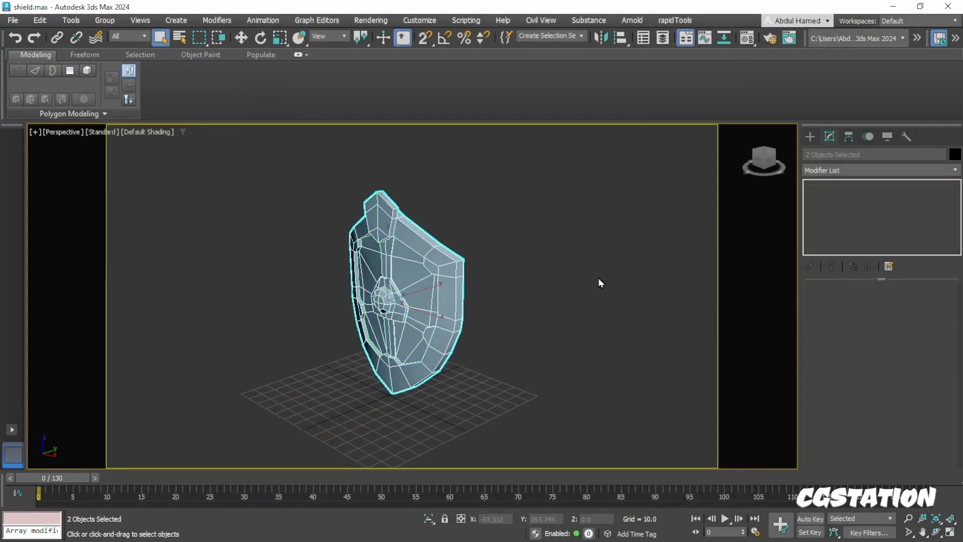
Select only the shield body, without the handle straps, and apply an Unwrap UVW modifier to it.
click(509, 328)
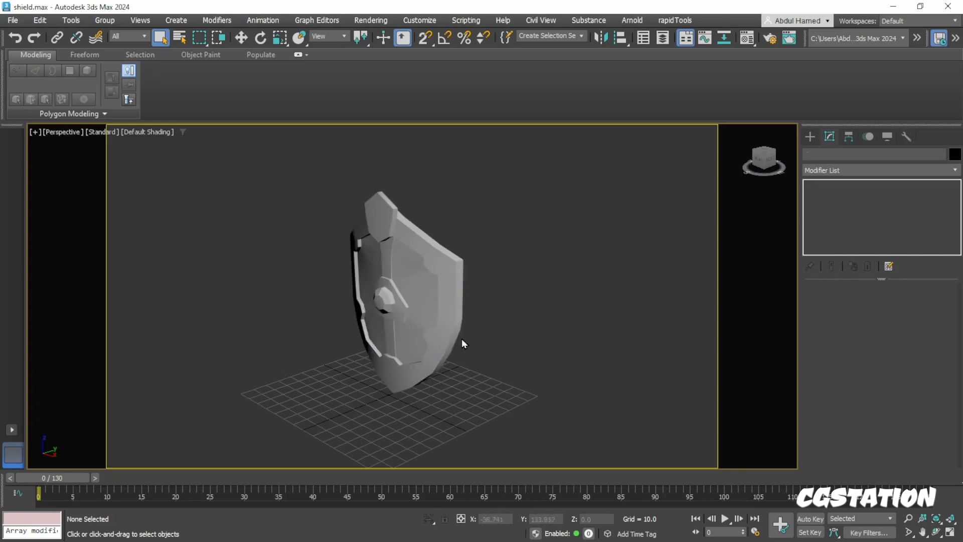
click(448, 334)
alt+middle_drag(449, 334, 361, 359)
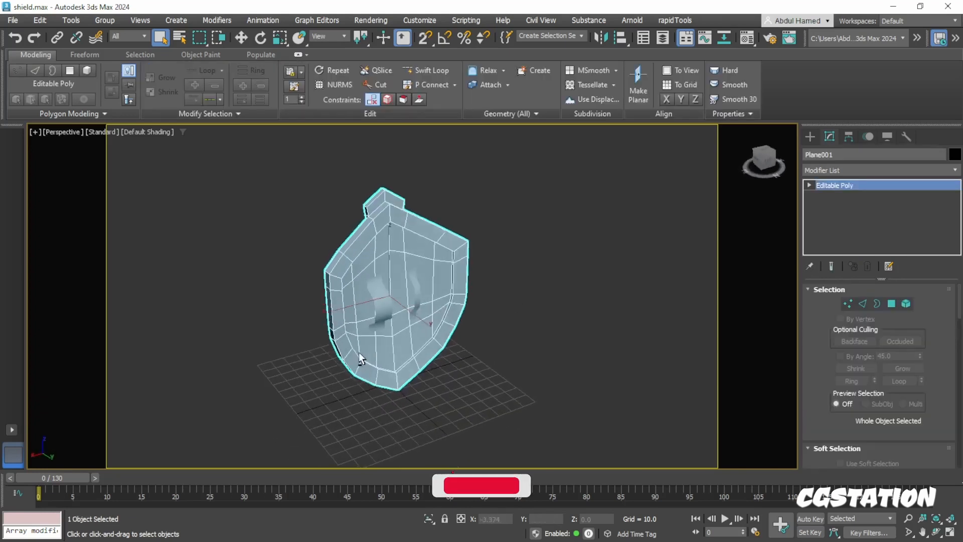
click(375, 315)
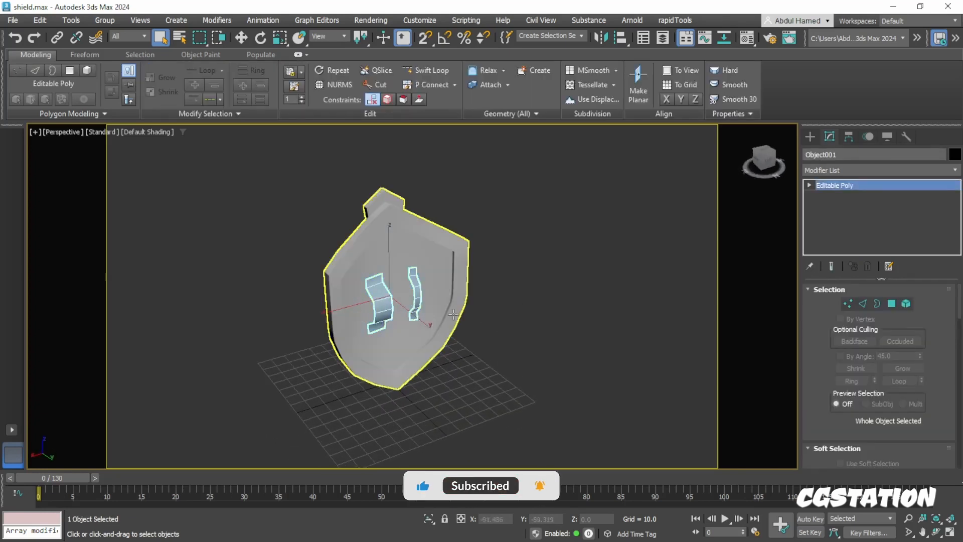
click(431, 312)
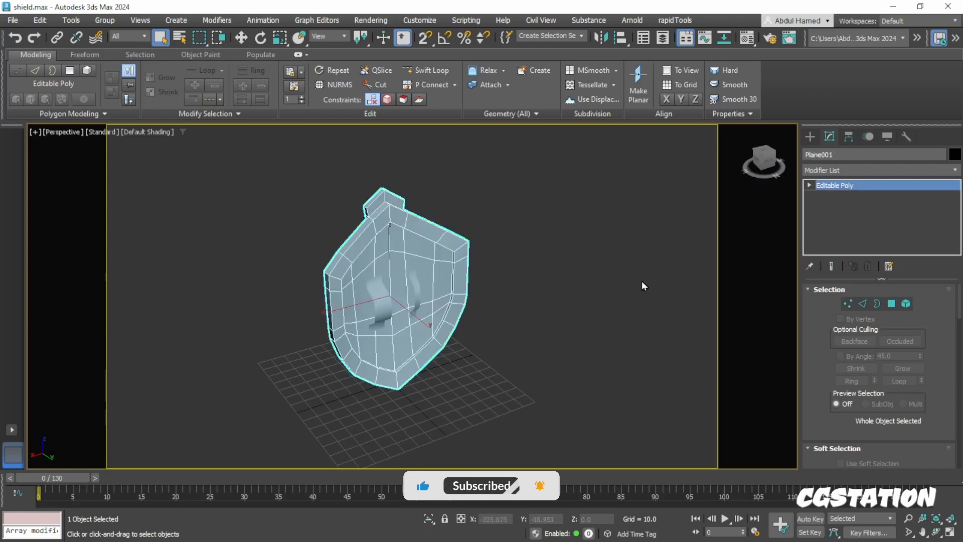
click(847, 171)
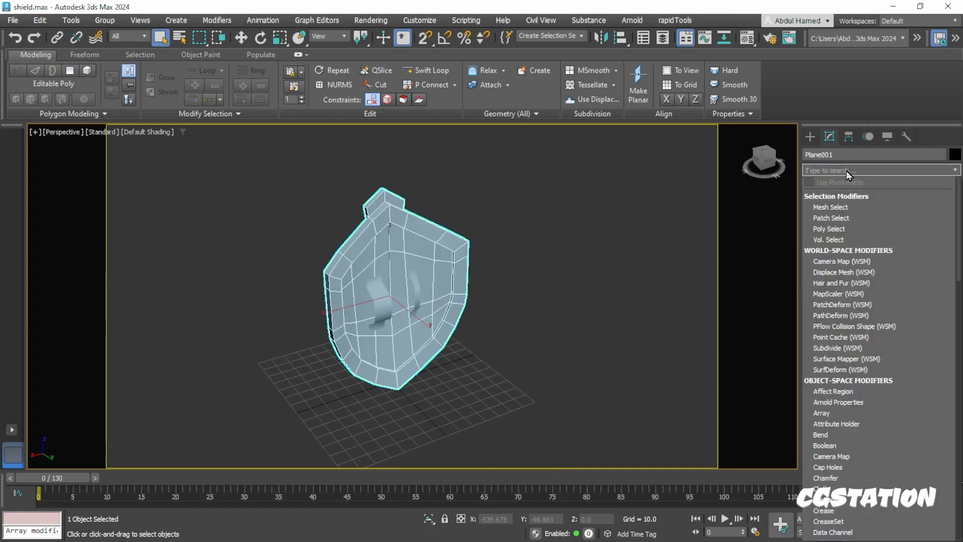
text(wr)
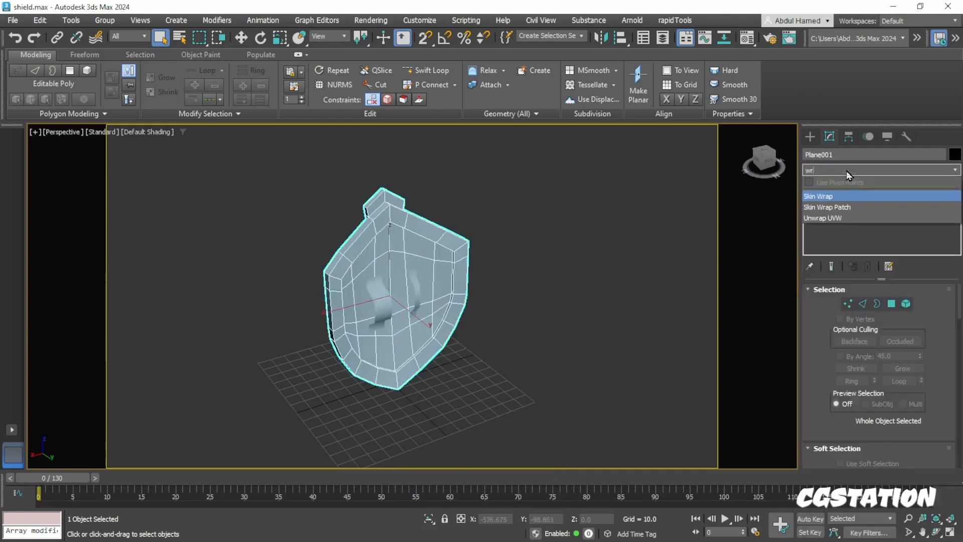
click(833, 219)
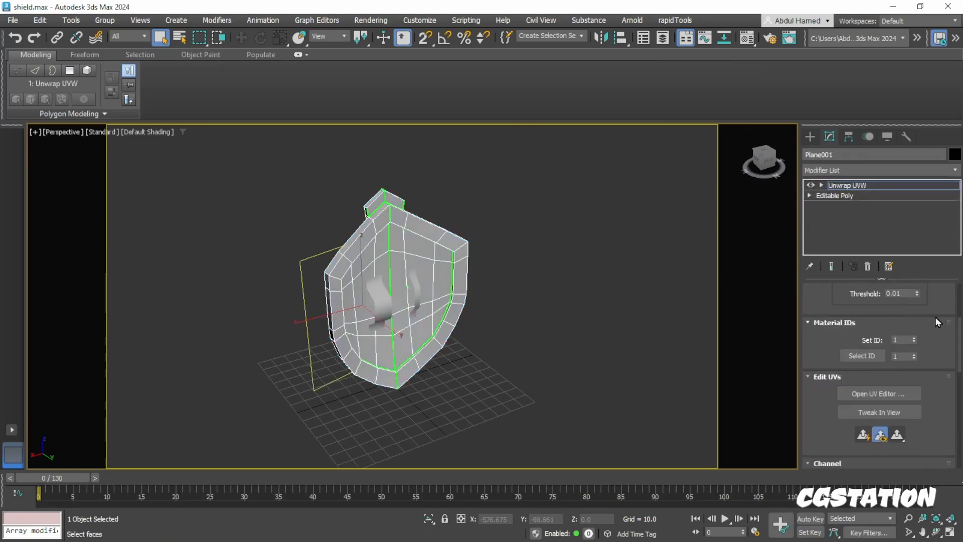
Open the UV editor for the shield body and render its UVW template with the default settings.
scroll(935, 317, down, 5)
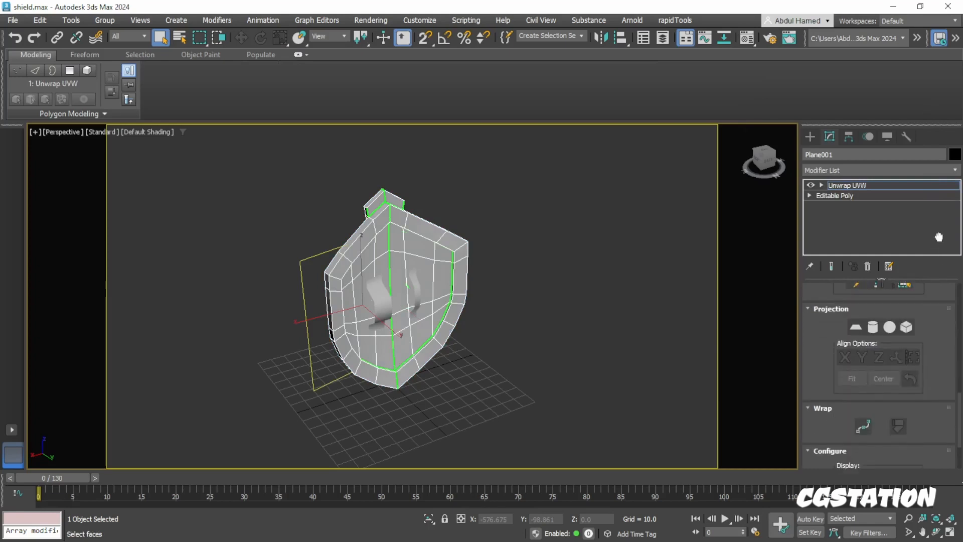
scroll(930, 399, down, 2)
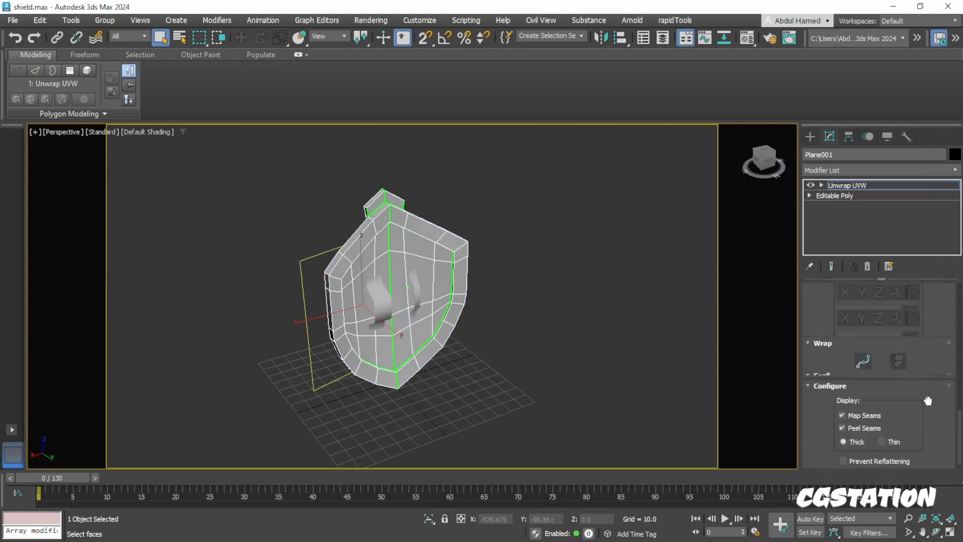
scroll(928, 400, up, 5)
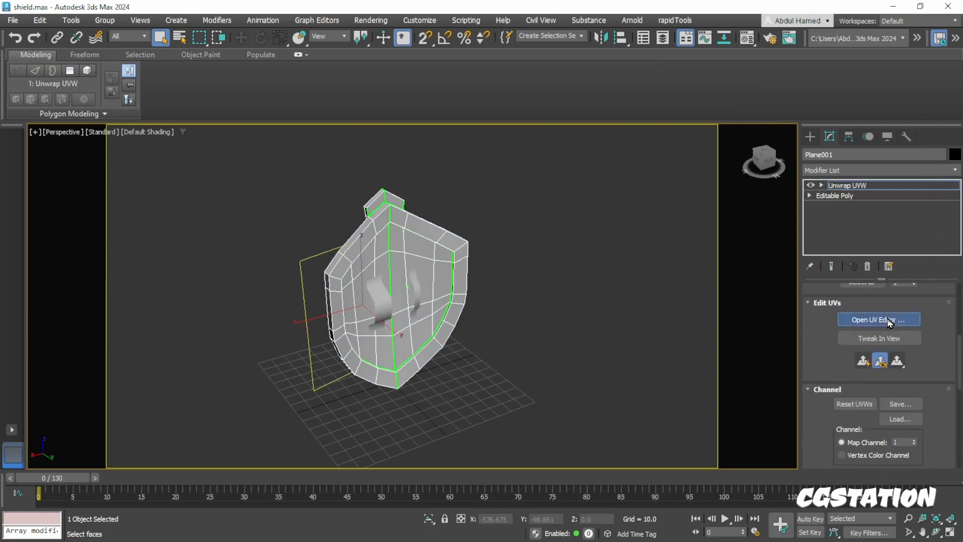
click(889, 320)
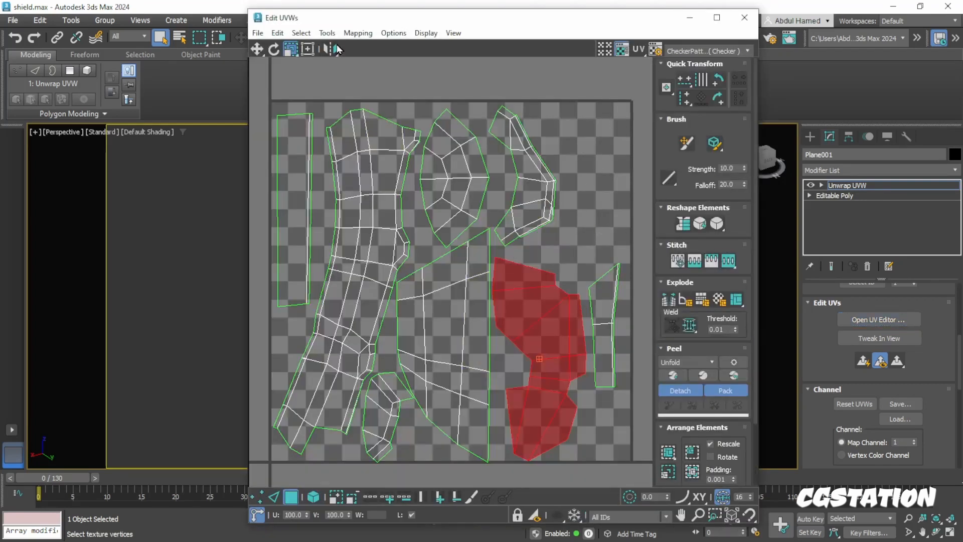
click(327, 33)
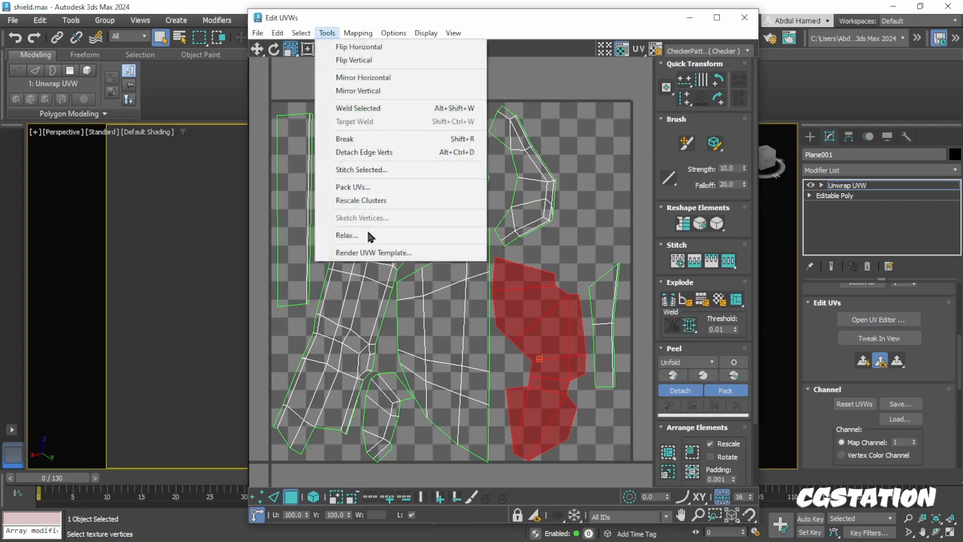
click(371, 253)
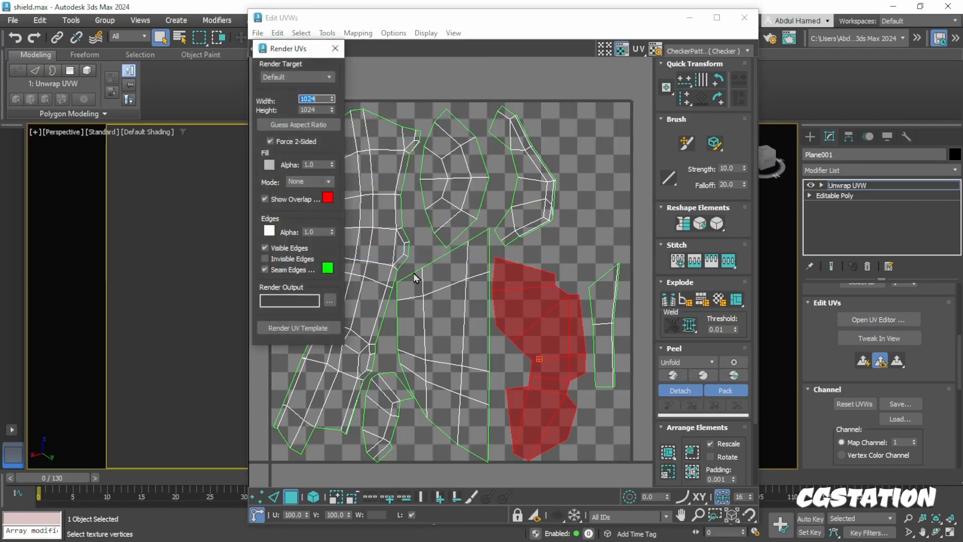
click(300, 329)
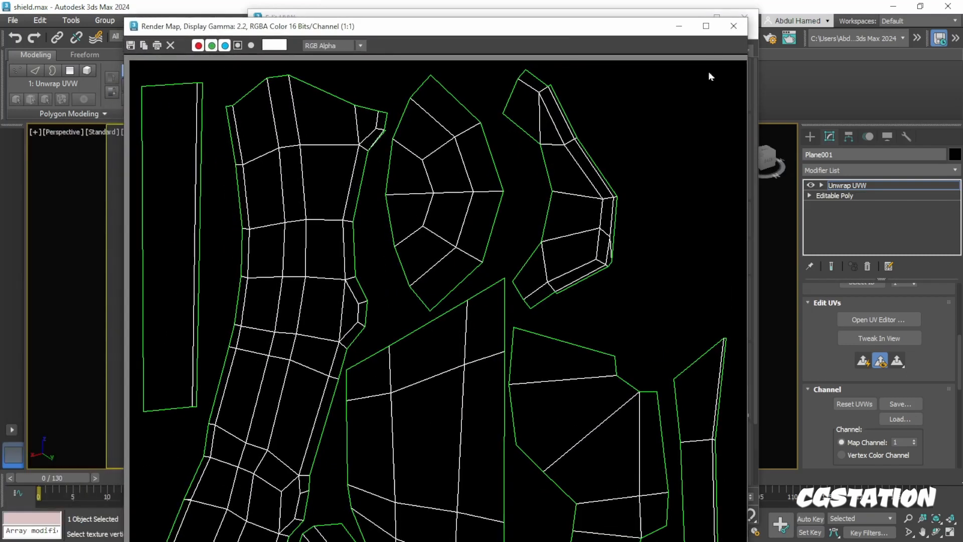
Close the rendered map and the UV editor, and delete the Unwrap UVW modifier from the shield body.
click(733, 26)
click(745, 17)
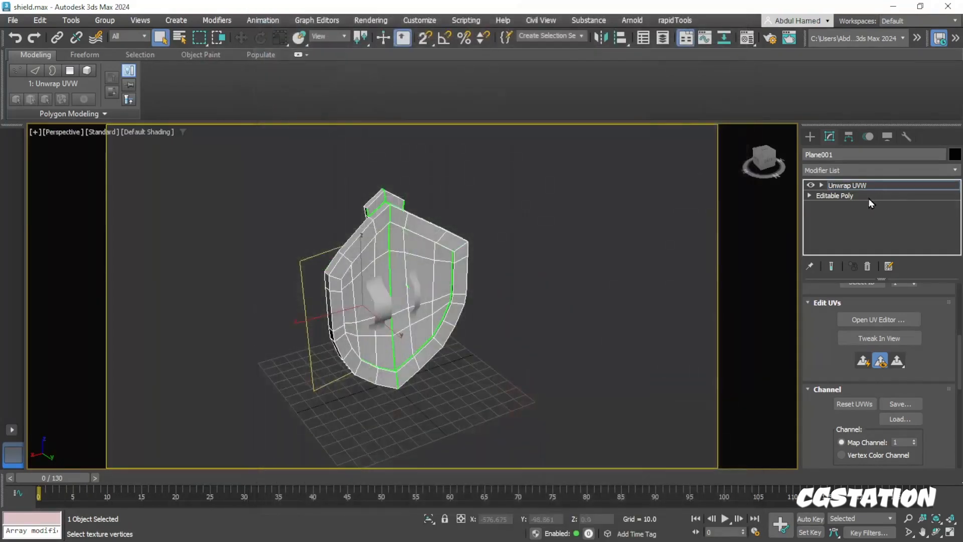
click(885, 185)
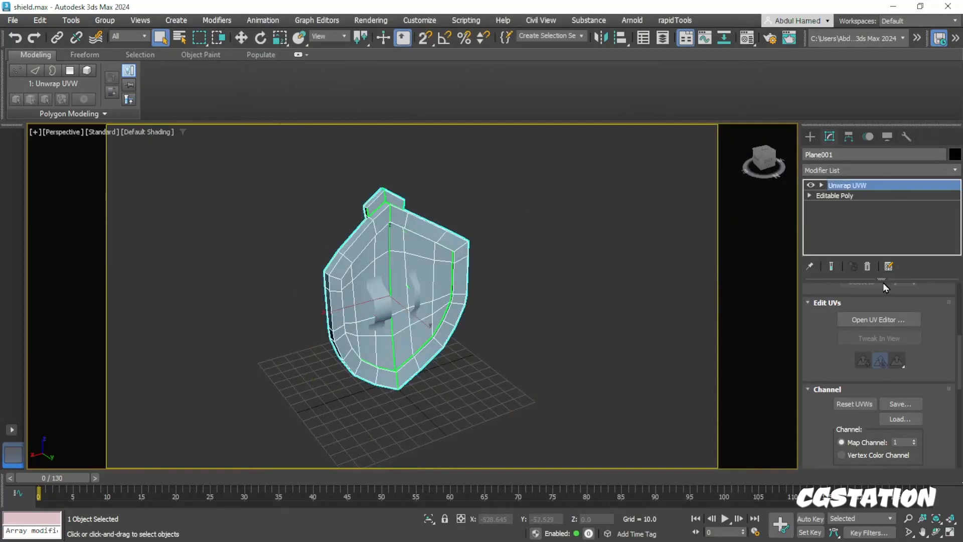
click(867, 266)
Select the shield body together with the handle straps, apply a shared Unwrap UVW modifier and open its UV editor.
drag(544, 172, 170, 492)
alt+middle_drag(236, 386, 452, 346)
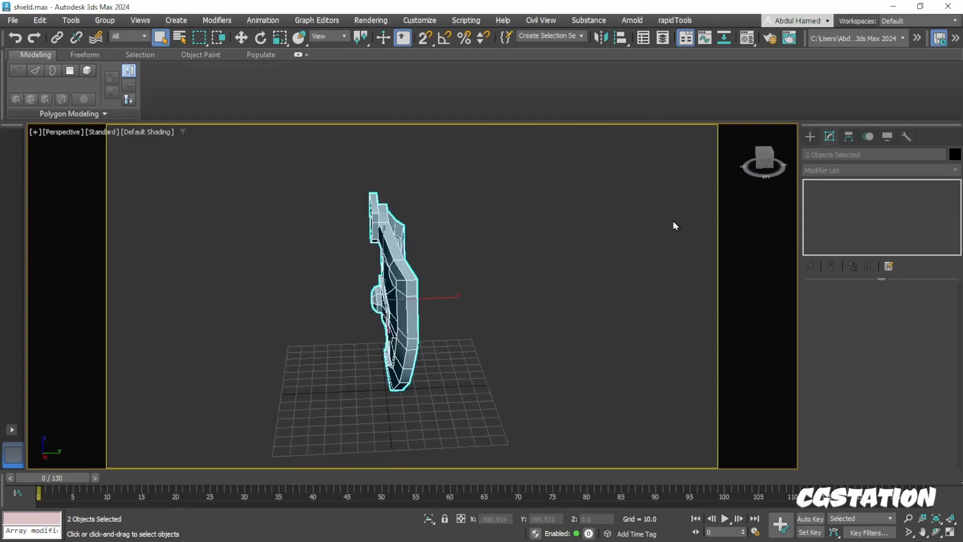
click(822, 170)
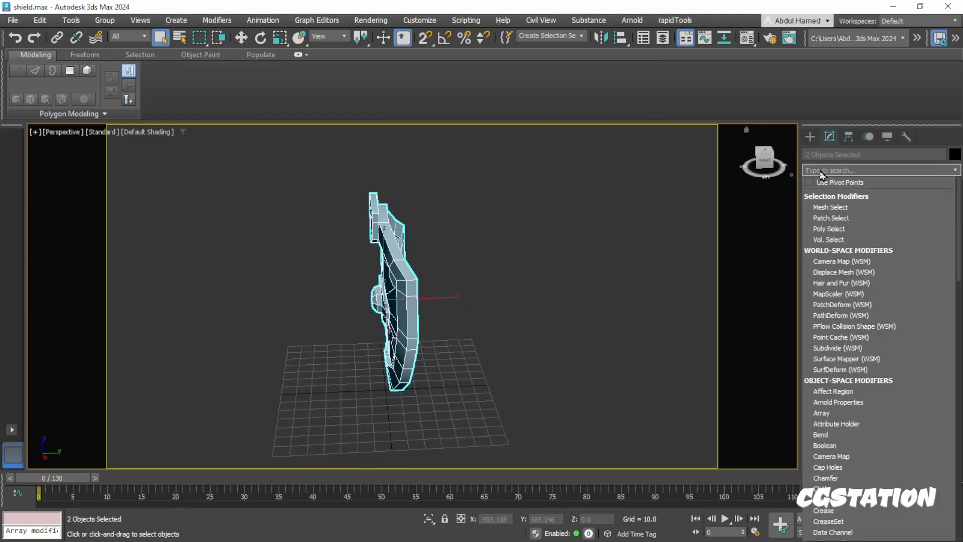
text(un)
key(Return)
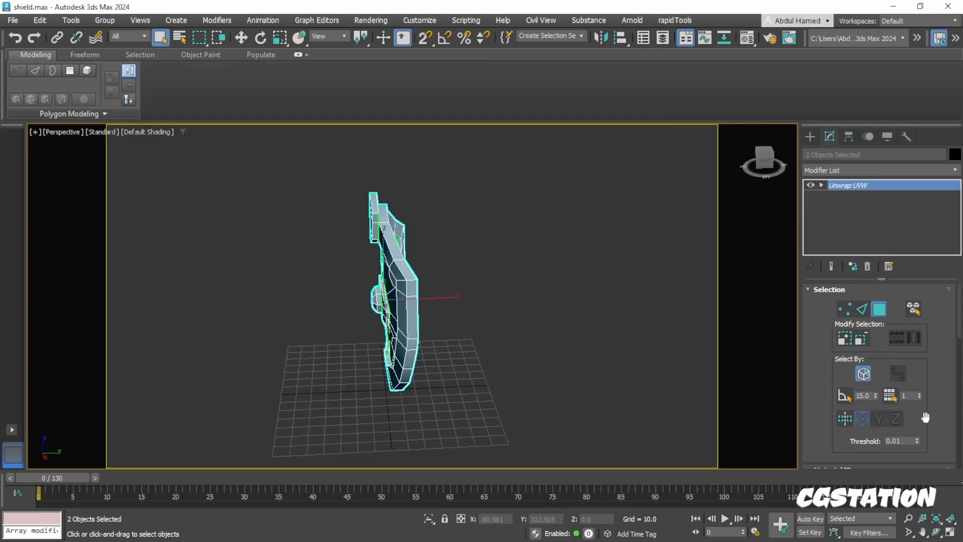
scroll(926, 418, down, 5)
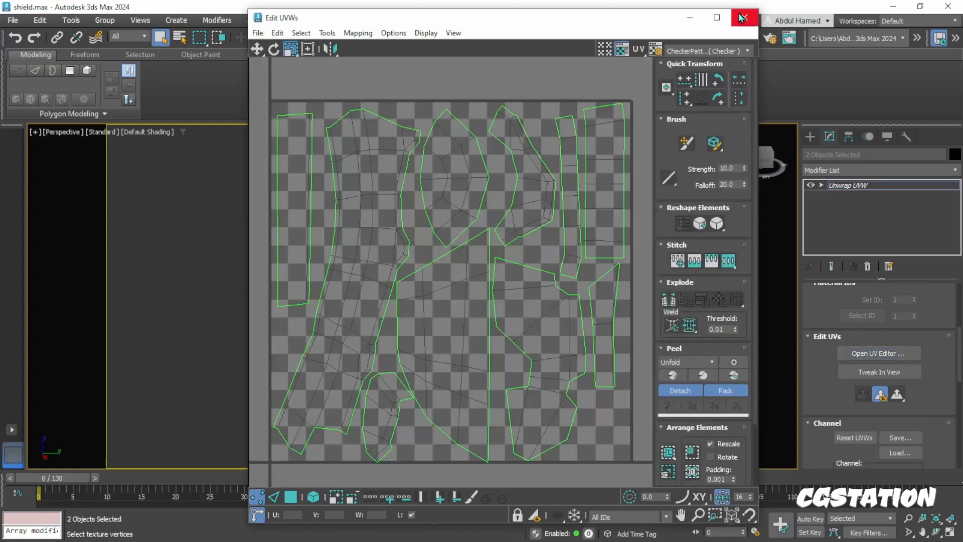
Close the UV editor and remove the shared Unwrap UVW modifier from the two selected objects.
click(743, 18)
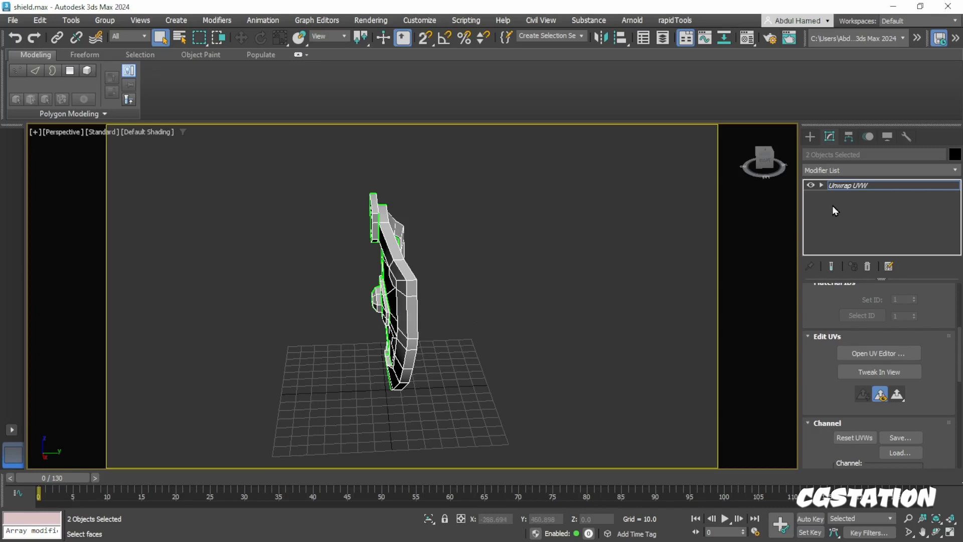
click(847, 189)
click(868, 266)
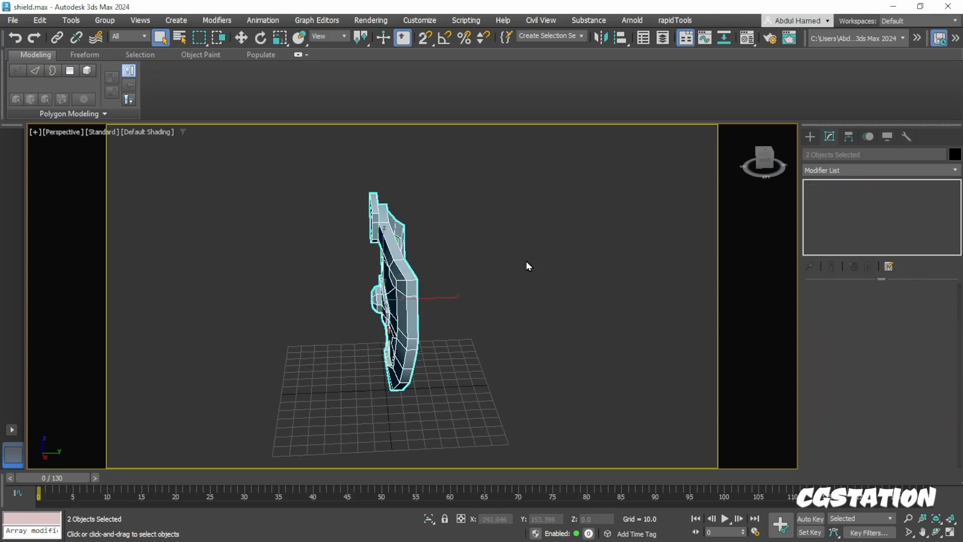
Select only the shield body and attach the handle straps to its Editable Poly so they form one object.
click(526, 263)
click(418, 307)
alt+middle_drag(506, 363, 448, 363)
click(842, 174)
click(842, 174)
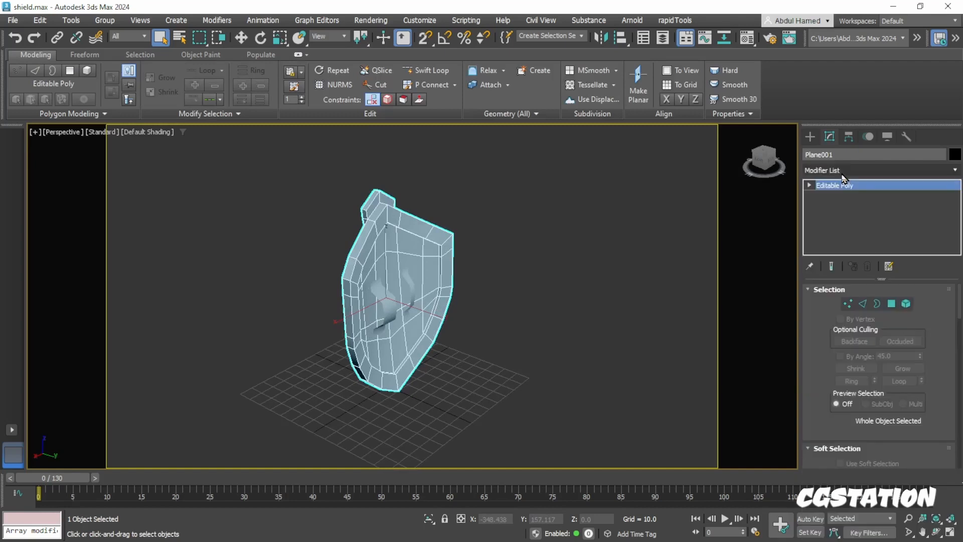
click(809, 186)
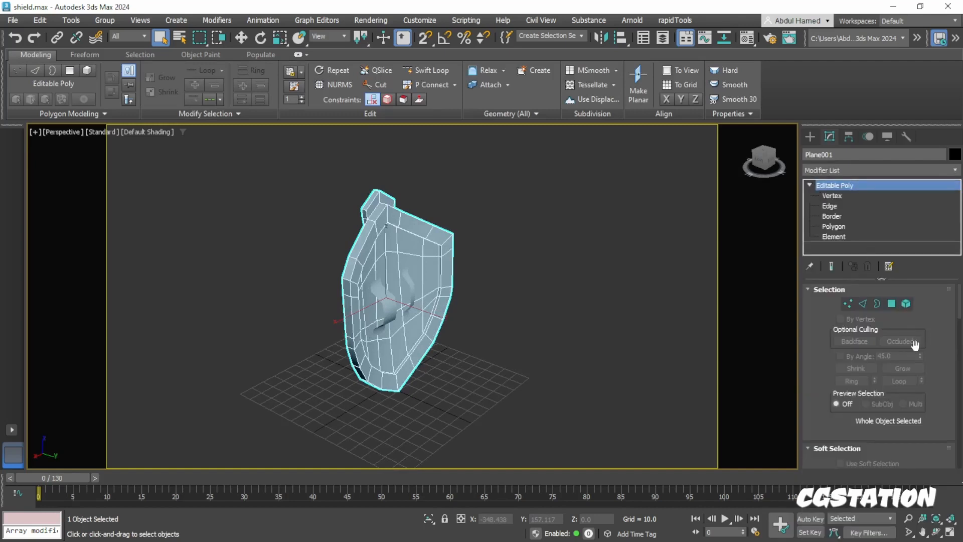
drag(915, 344, 912, 209)
scroll(926, 383, down, 5)
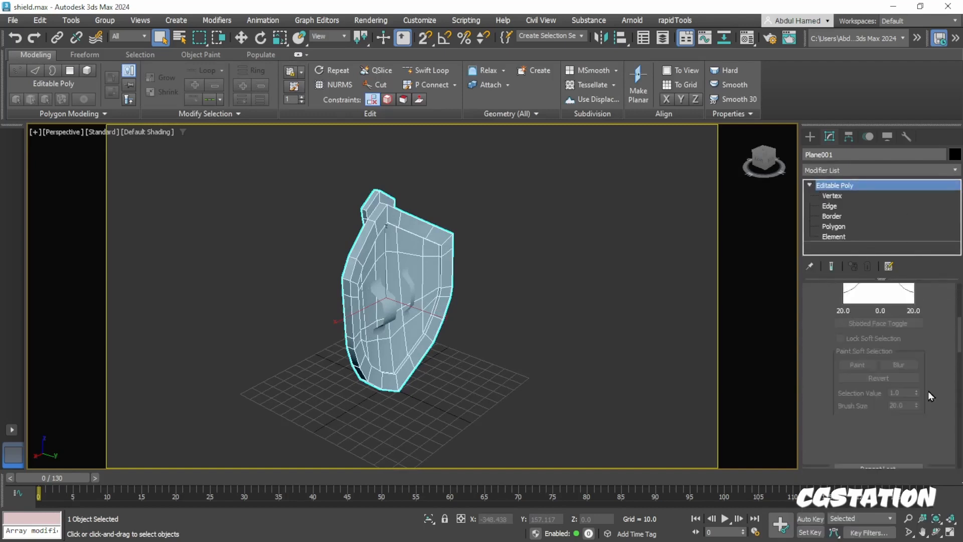
scroll(929, 393, down, 5)
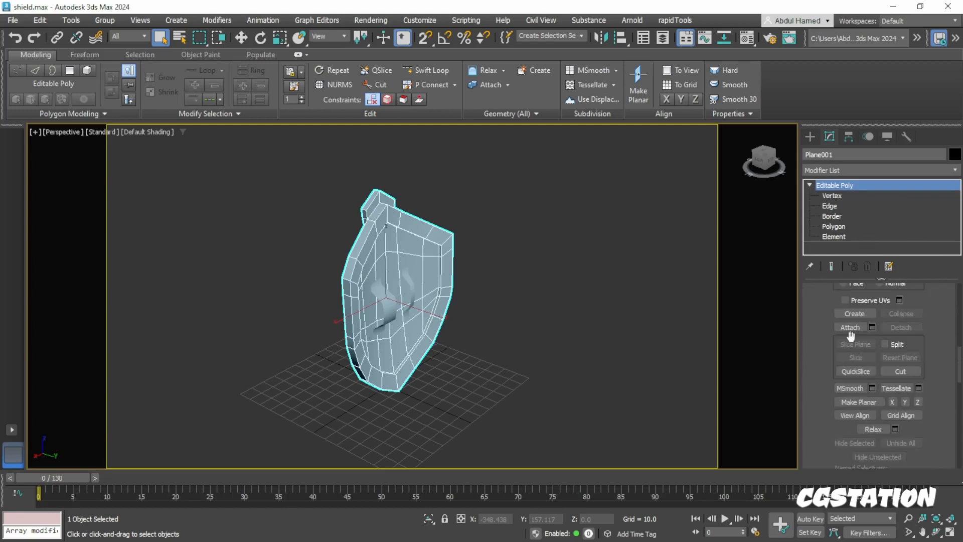
click(850, 330)
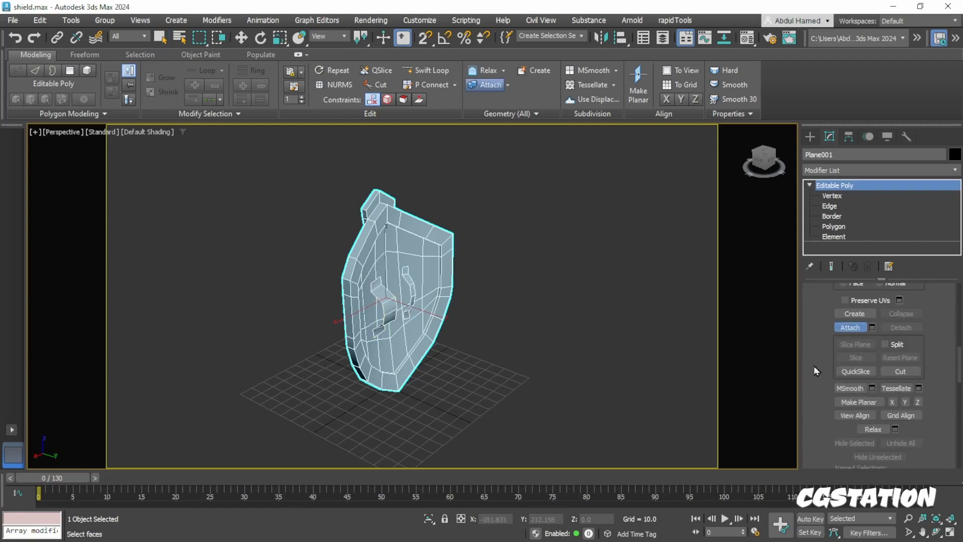
click(859, 329)
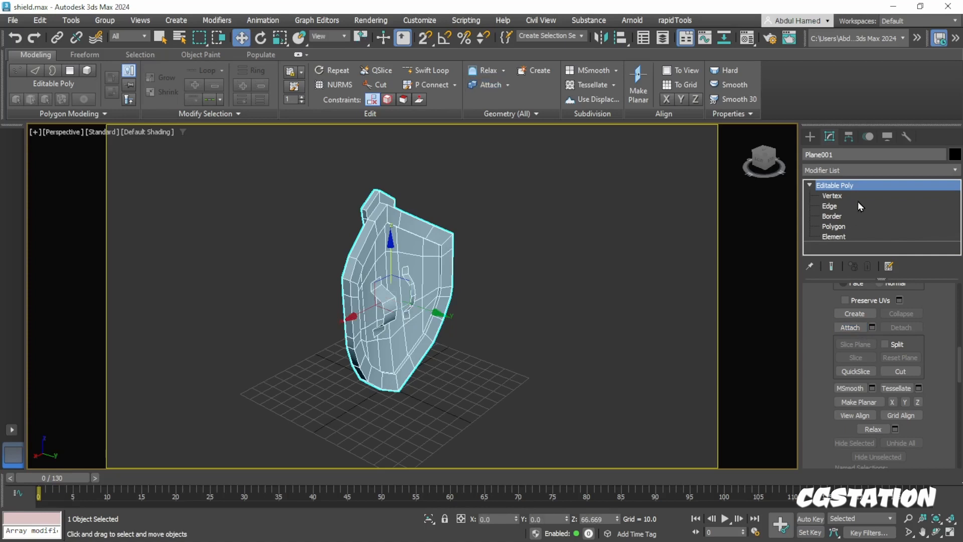
Apply an Unwrap UVW modifier to the combined shield, check its UV layout in the UV editor and close the editor.
click(857, 170)
text(unw)
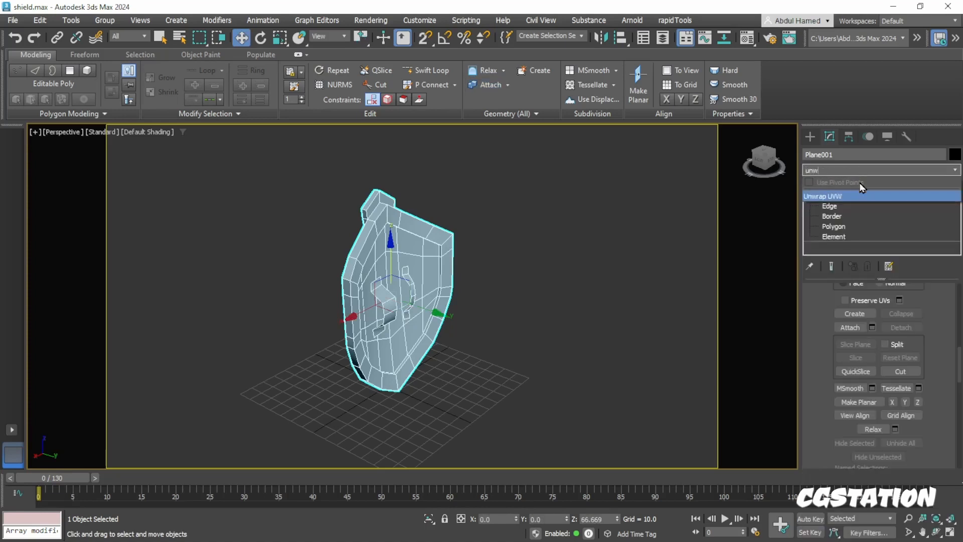
key(Return)
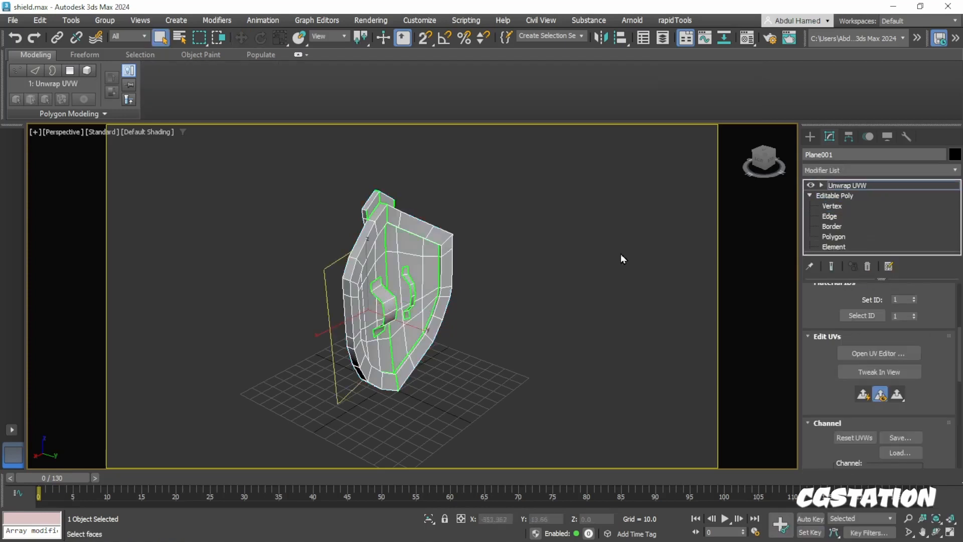
click(897, 354)
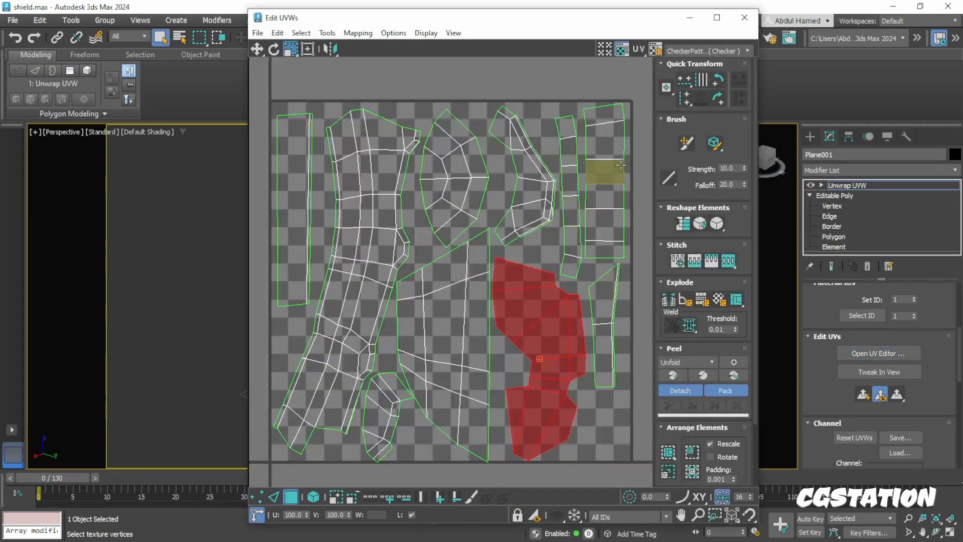
click(745, 18)
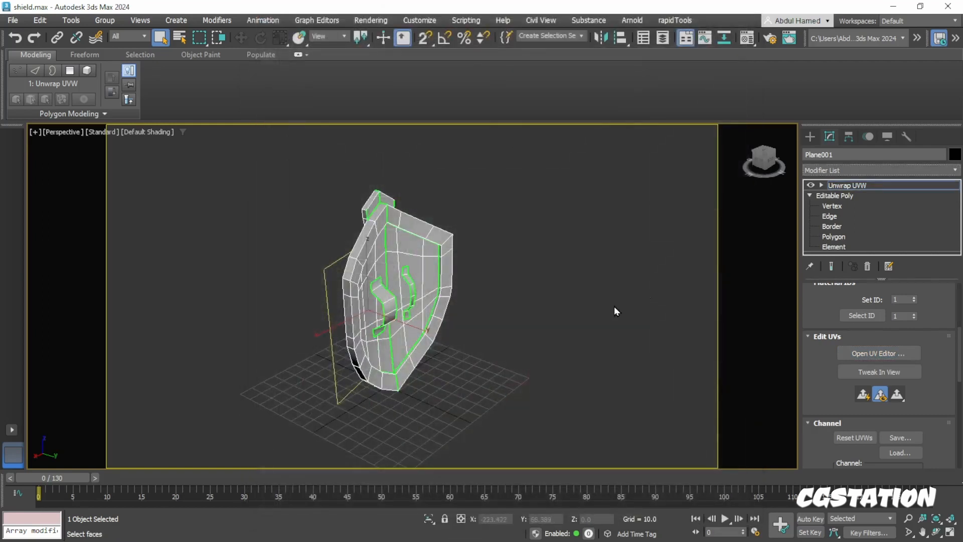
alt+middle_drag(358, 399, 506, 364)
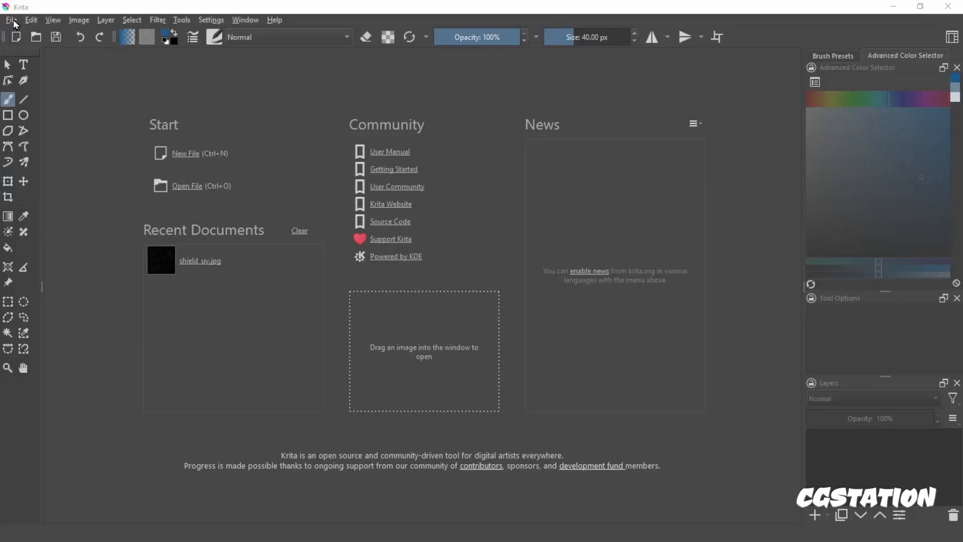
Switch to Krita and open the uw_shield image from the Desktop.
click(11, 19)
key(Escape)
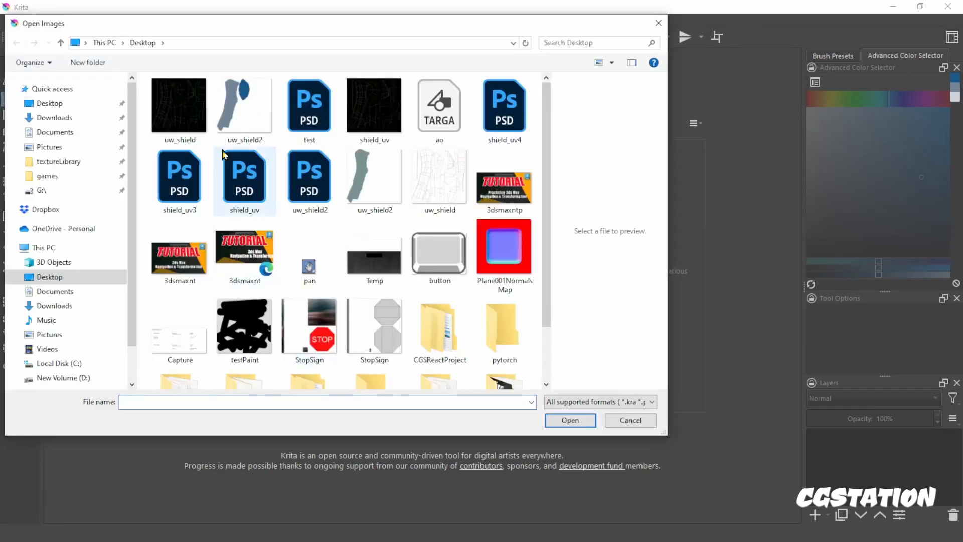
click(179, 105)
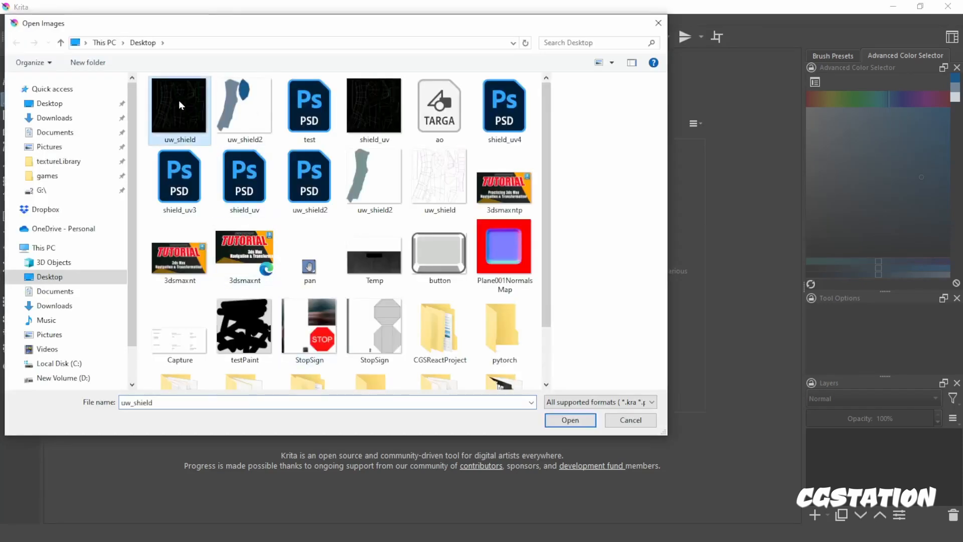
double_click(178, 101)
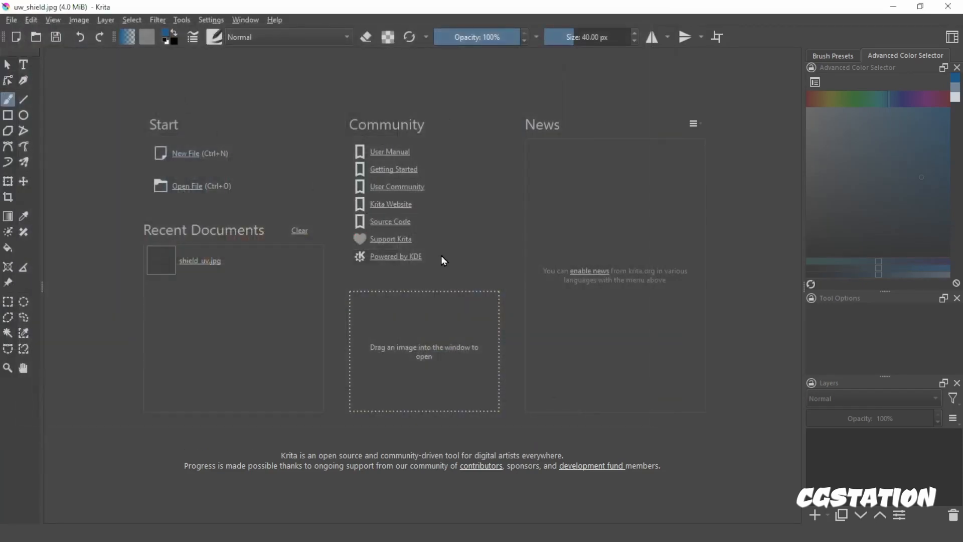
scroll(607, 266, down, 2)
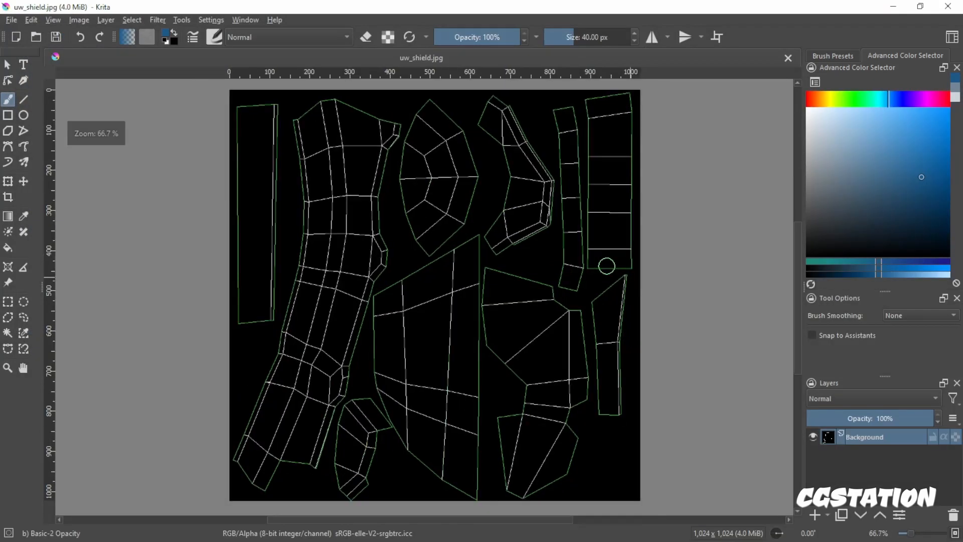
middle_drag(639, 286, 529, 288)
scroll(509, 273, up, 1)
scroll(510, 274, down, 1)
scroll(529, 288, up, 1)
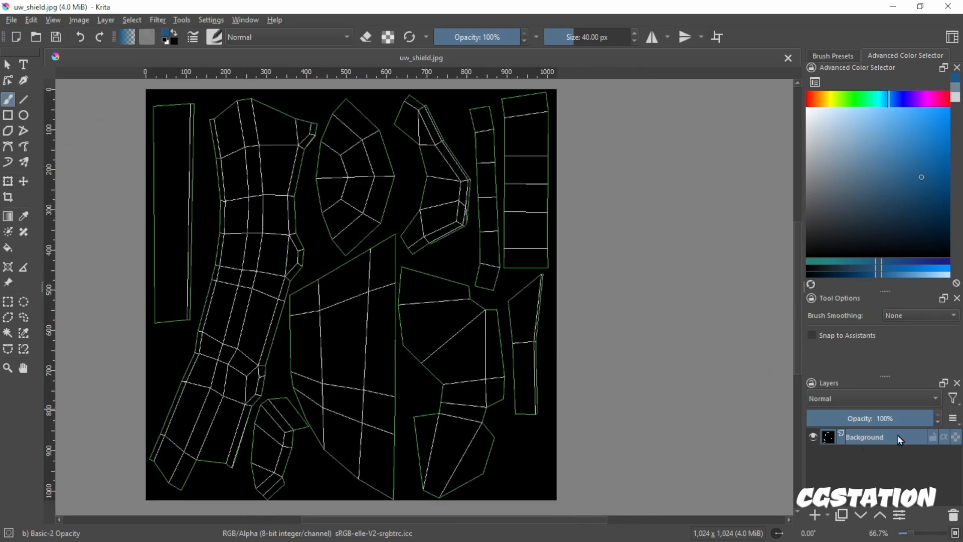
Invert the colours of the UV template on the Background layer.
click(157, 21)
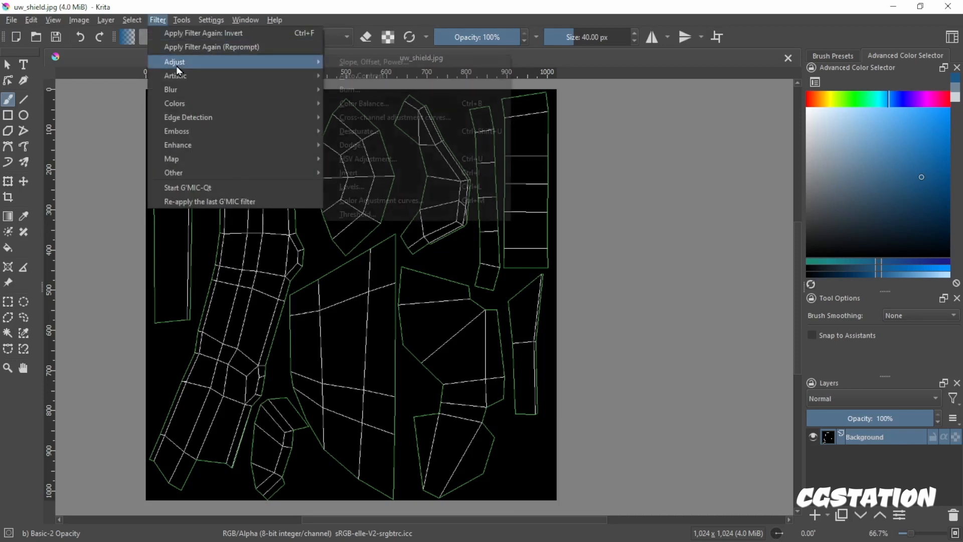
mouse_move(177, 63)
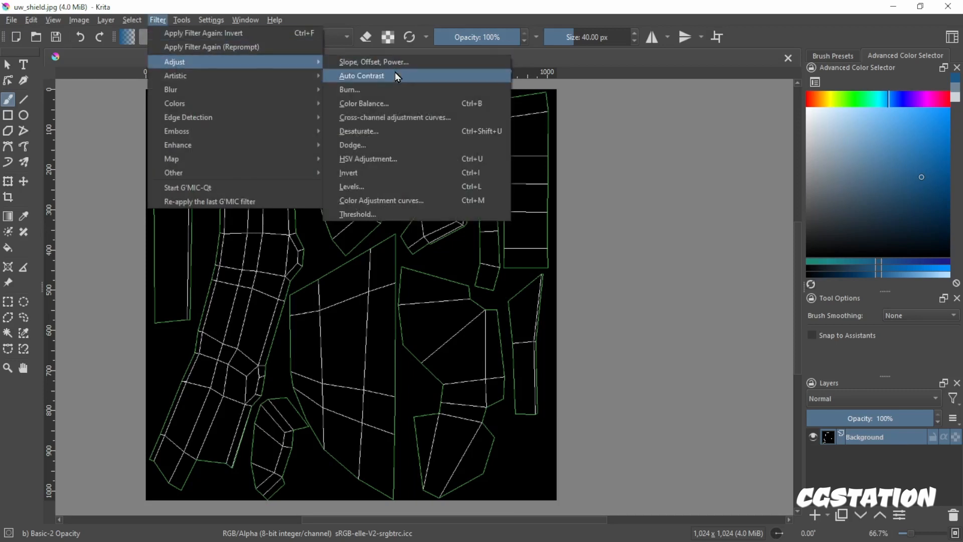
click(397, 174)
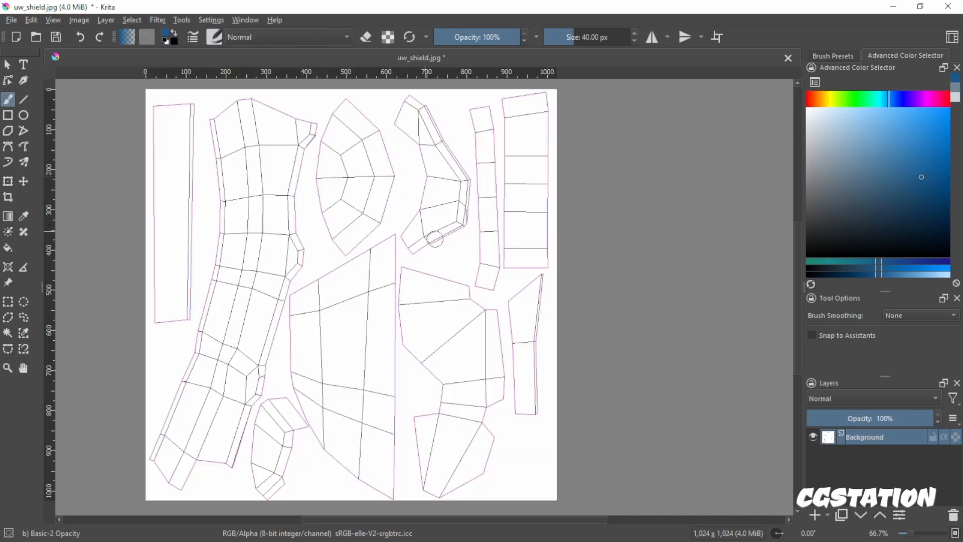
Add a new paint layer and move it beneath the Background layer.
click(838, 398)
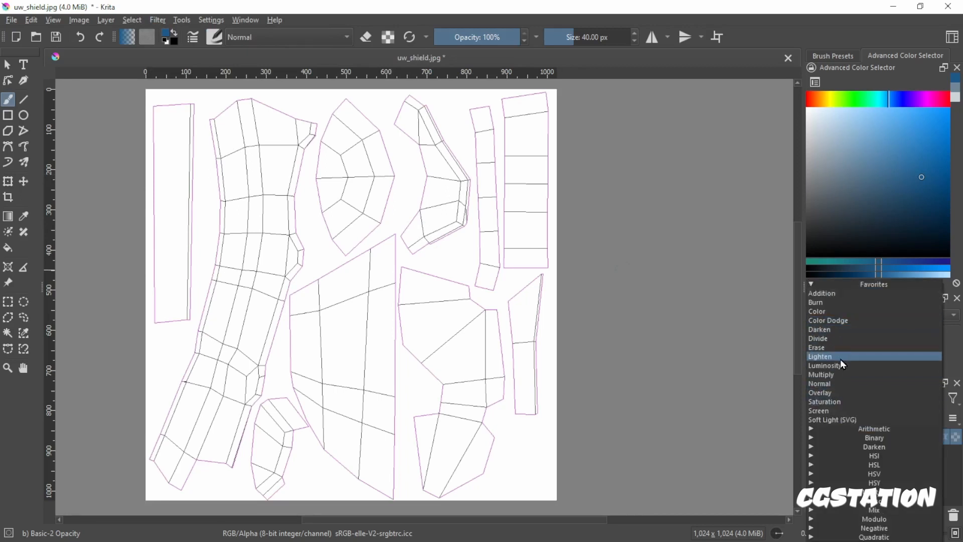
click(728, 377)
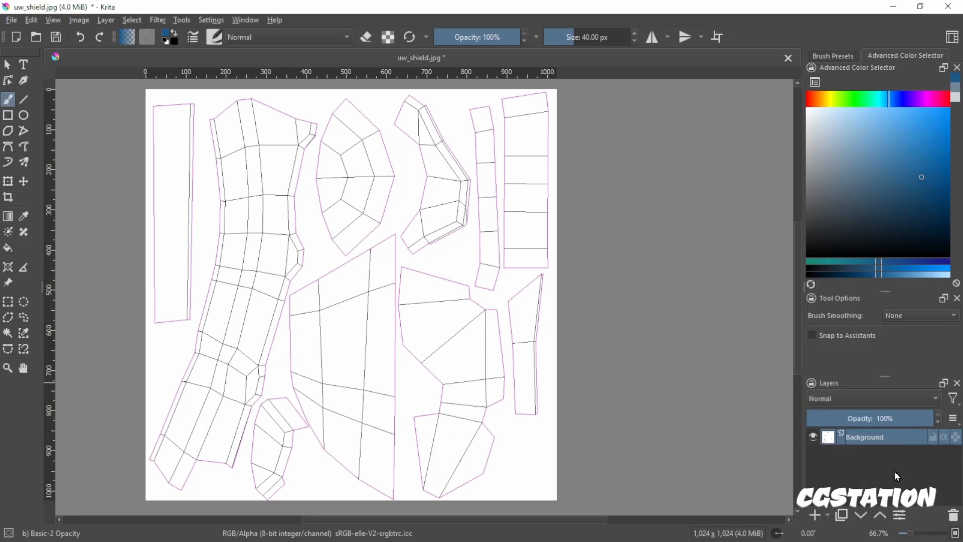
click(818, 513)
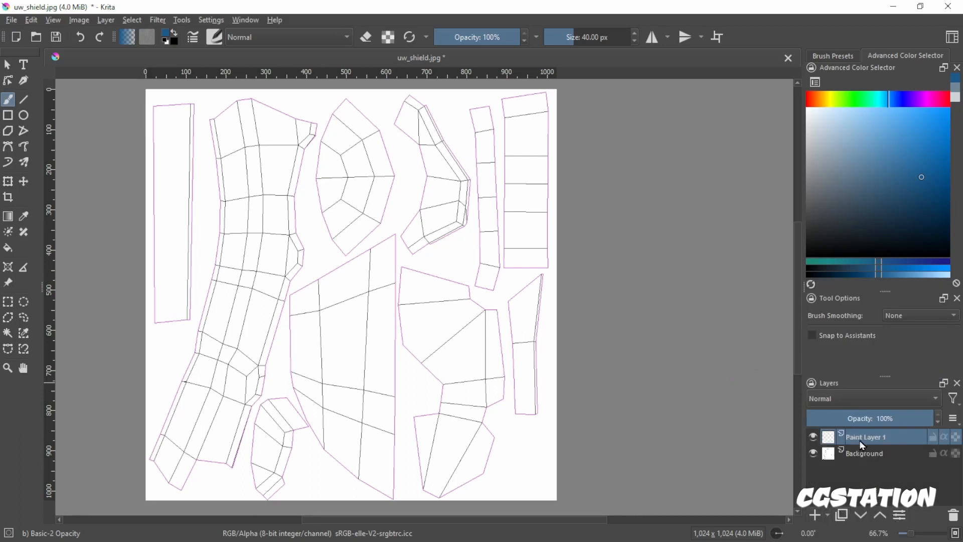
drag(859, 440, 865, 467)
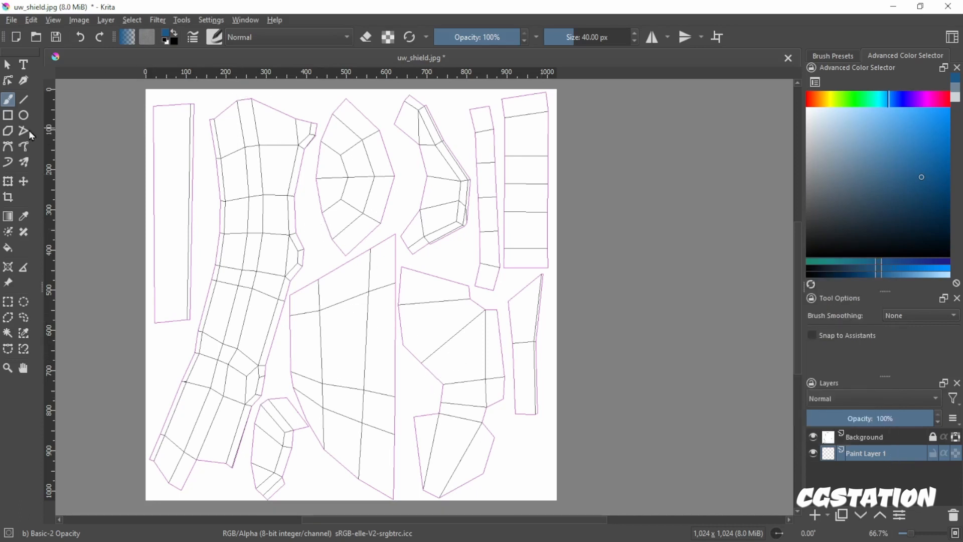
Outline the tall gridded UV island with a polygonal selection that runs slightly outside its edges.
click(7, 317)
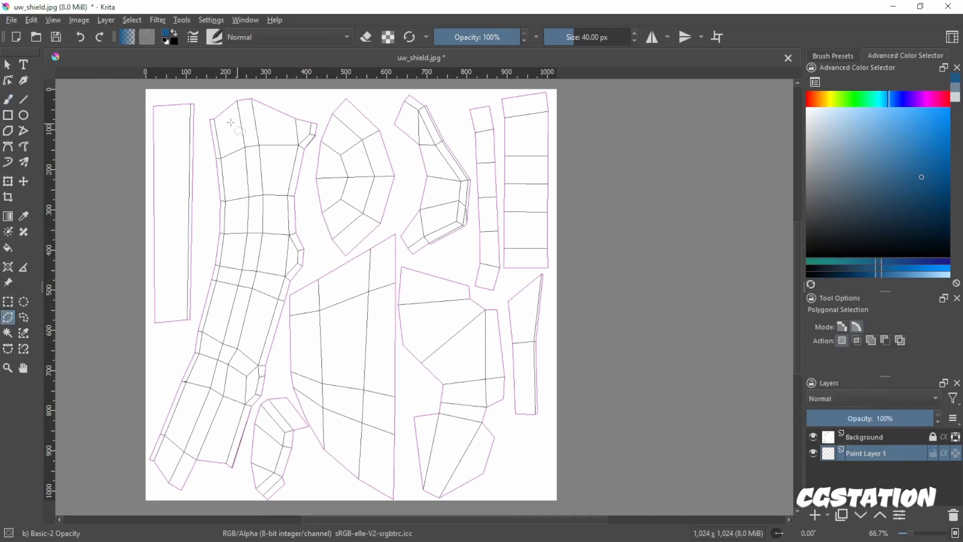
click(207, 117)
click(237, 98)
click(253, 95)
click(320, 122)
click(307, 147)
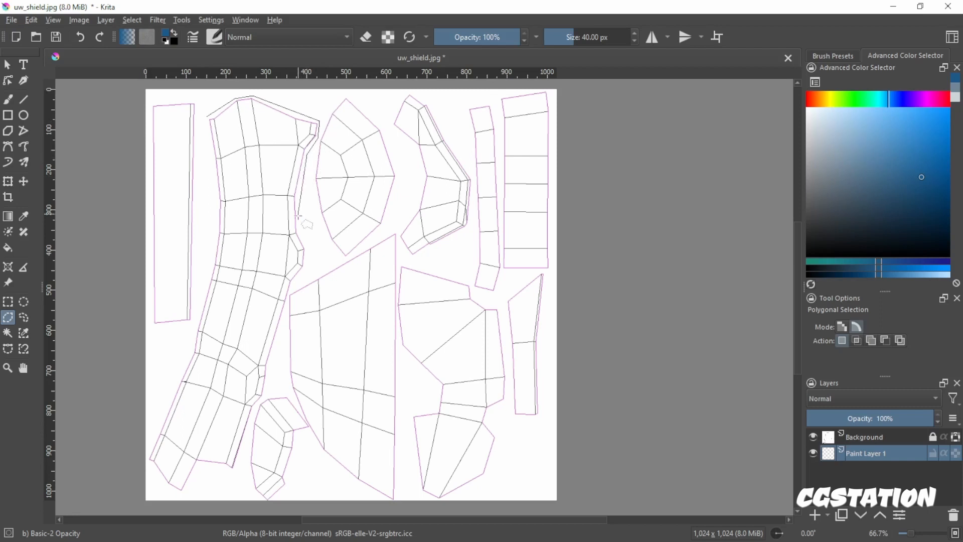
click(298, 234)
click(307, 253)
click(291, 294)
click(266, 366)
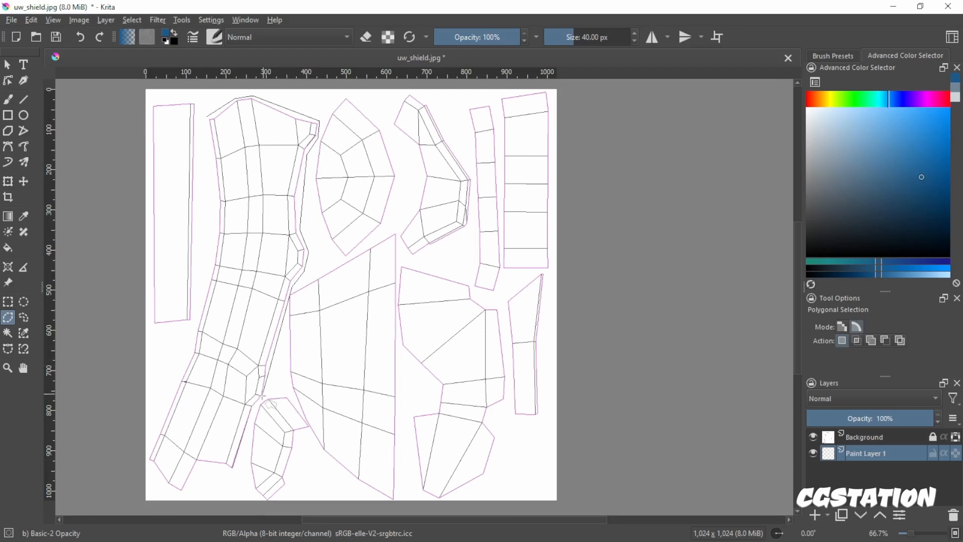
click(264, 397)
click(234, 471)
click(197, 465)
click(179, 498)
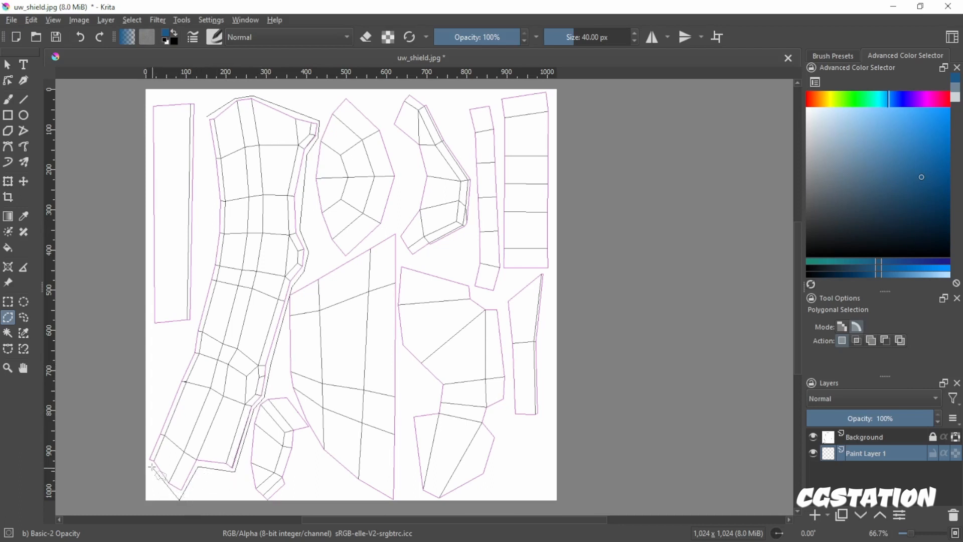
click(146, 460)
click(193, 349)
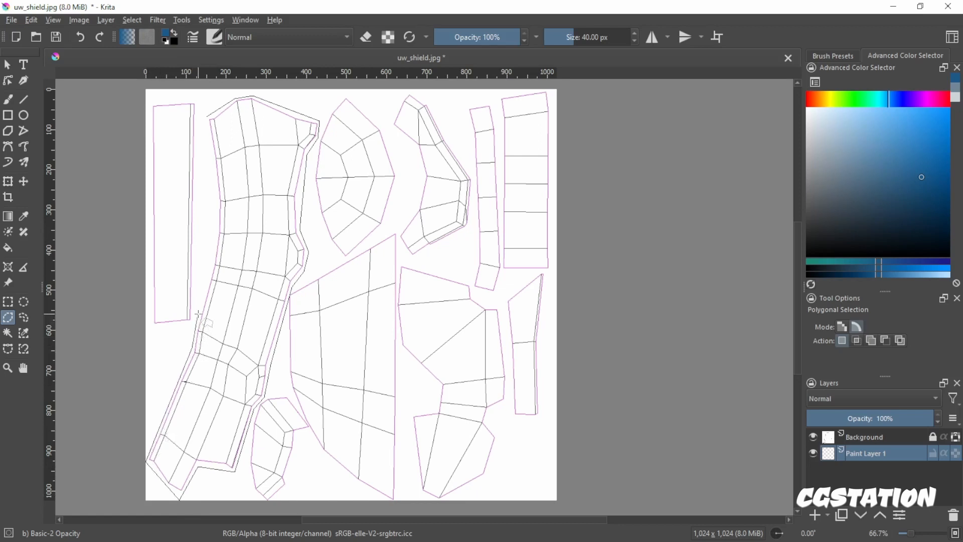
click(215, 227)
Fill the selection with dark grey on Paint Layer 1 and check the fill by briefly hiding the Background layer.
click(7, 248)
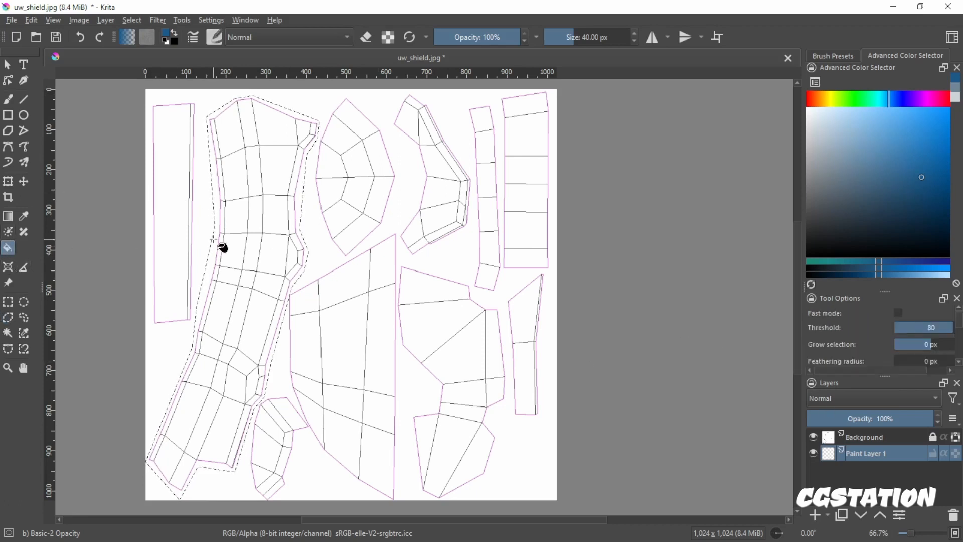
mouse_move(875, 169)
mouse_down()
mouse_move(800, 183)
mouse_move(802, 201)
mouse_up()
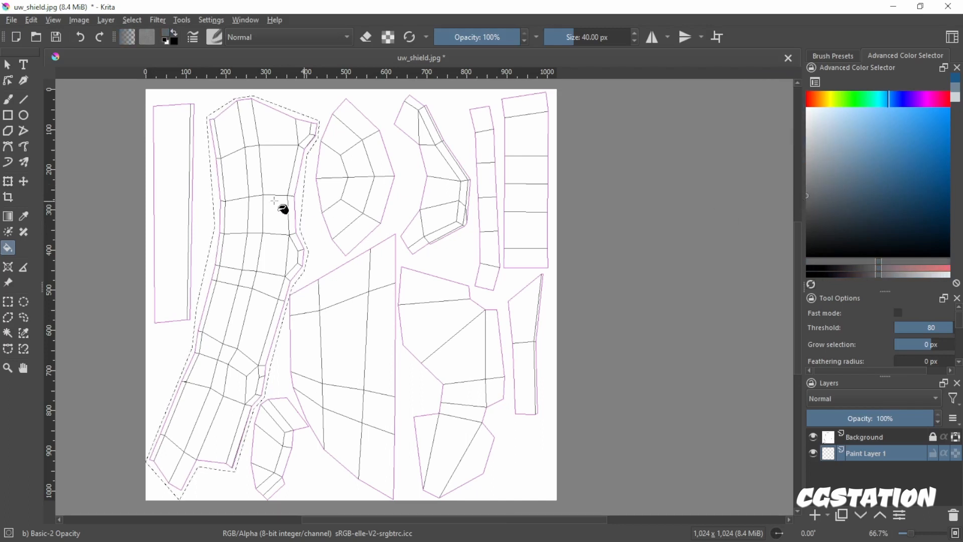
click(343, 213)
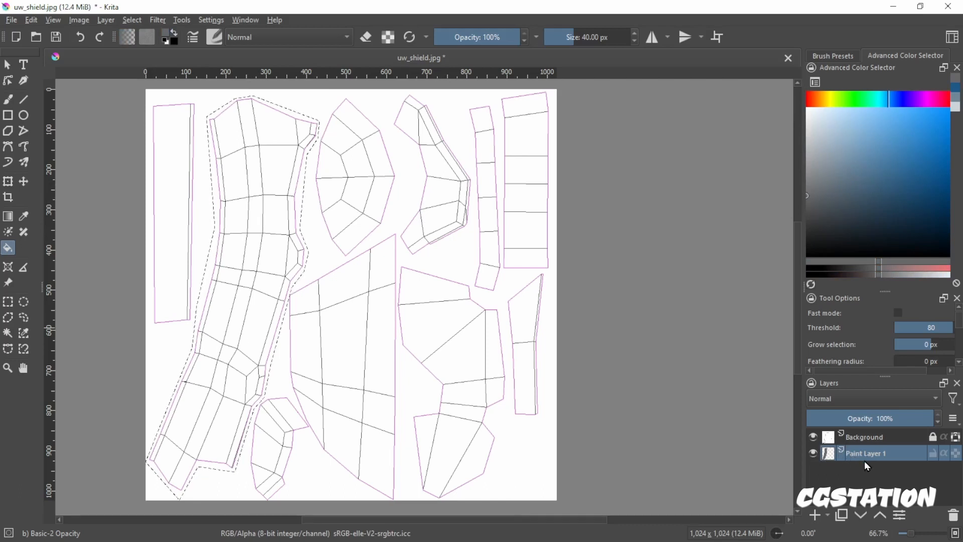
click(813, 437)
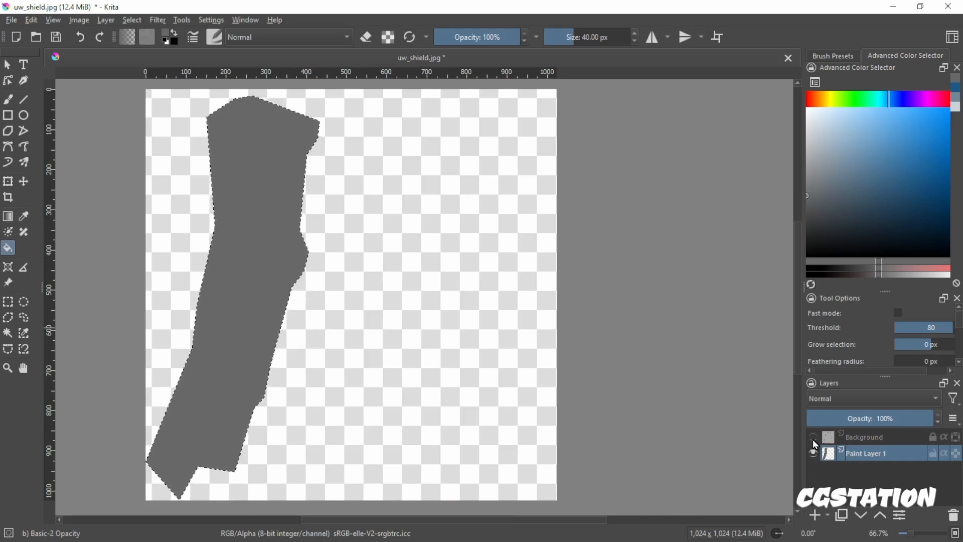
click(814, 439)
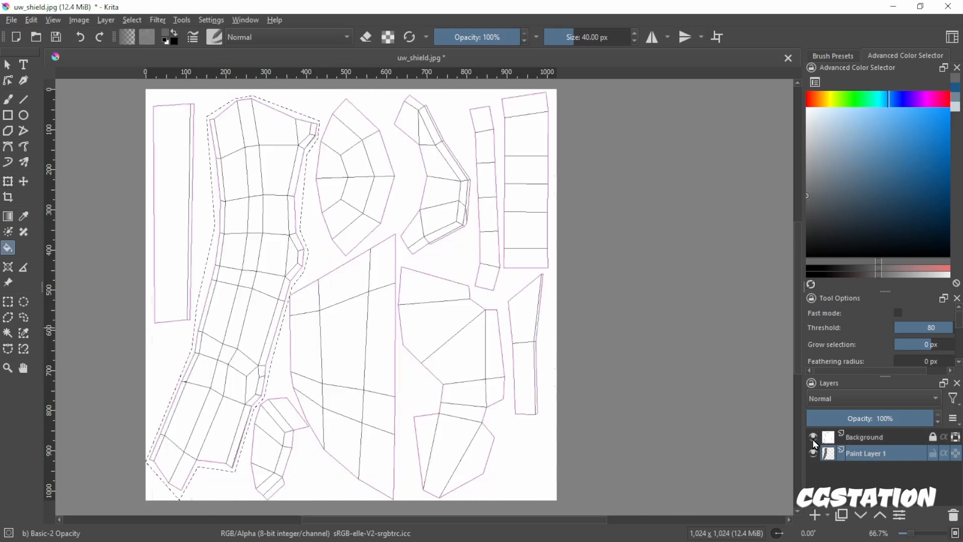
Set the Background layer's blending mode to Darken.
click(854, 441)
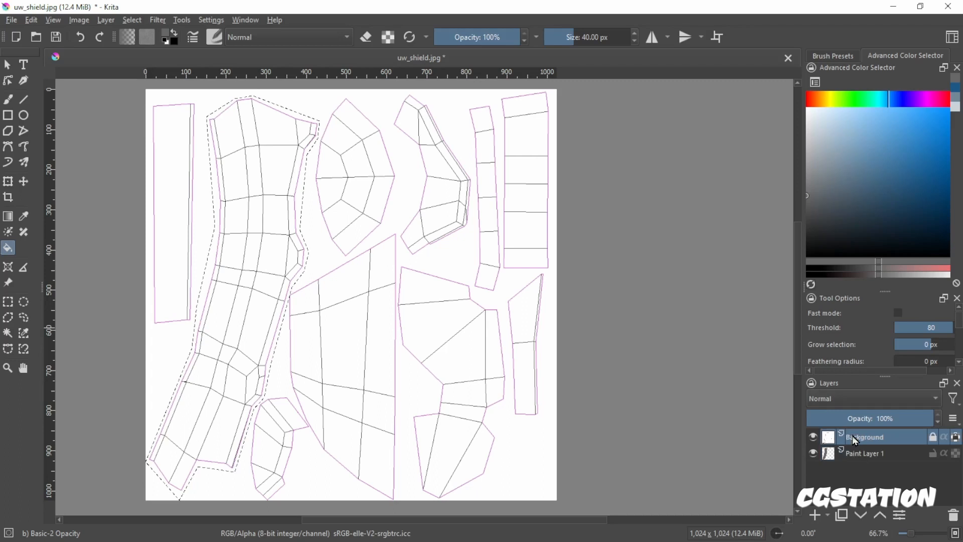
click(840, 400)
click(839, 330)
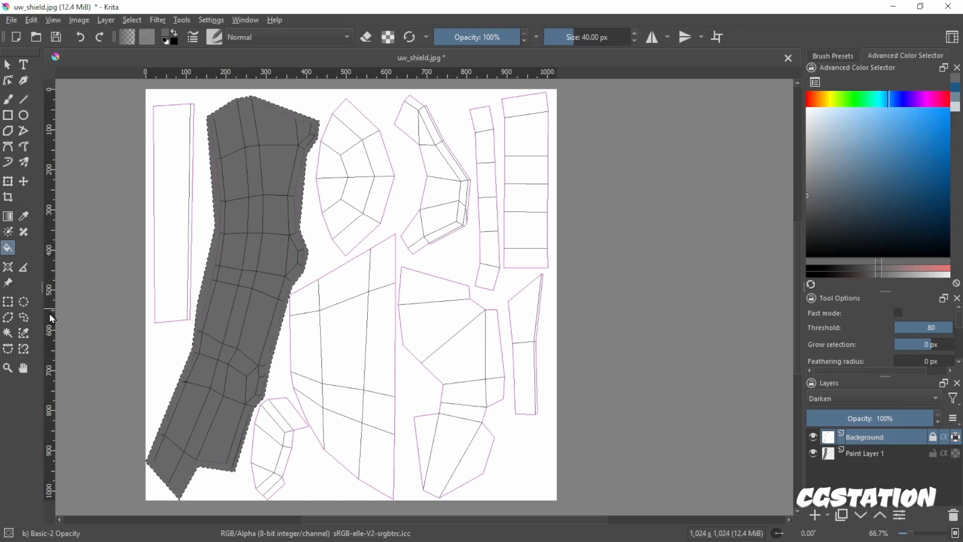
Add a new paint layer directly above Paint Layer 1.
click(8, 317)
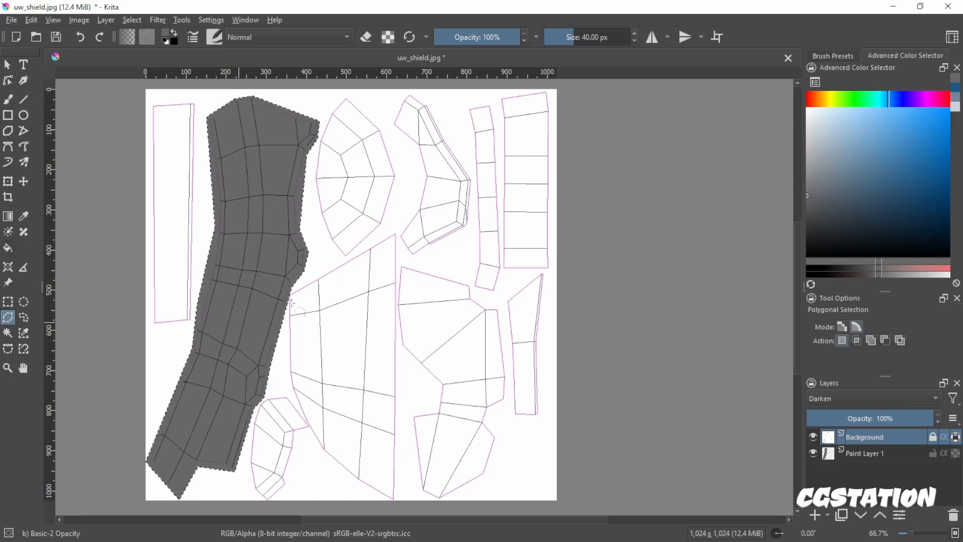
click(885, 454)
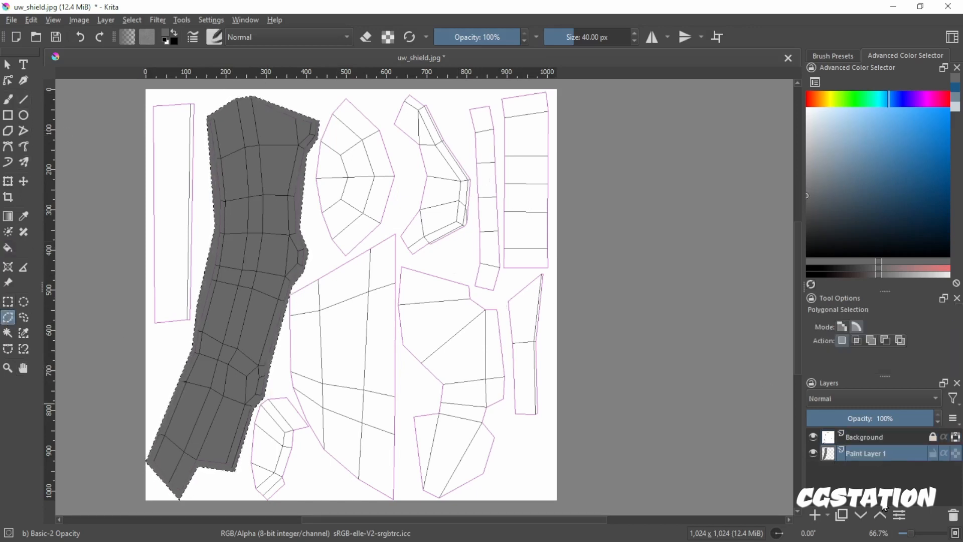
click(815, 515)
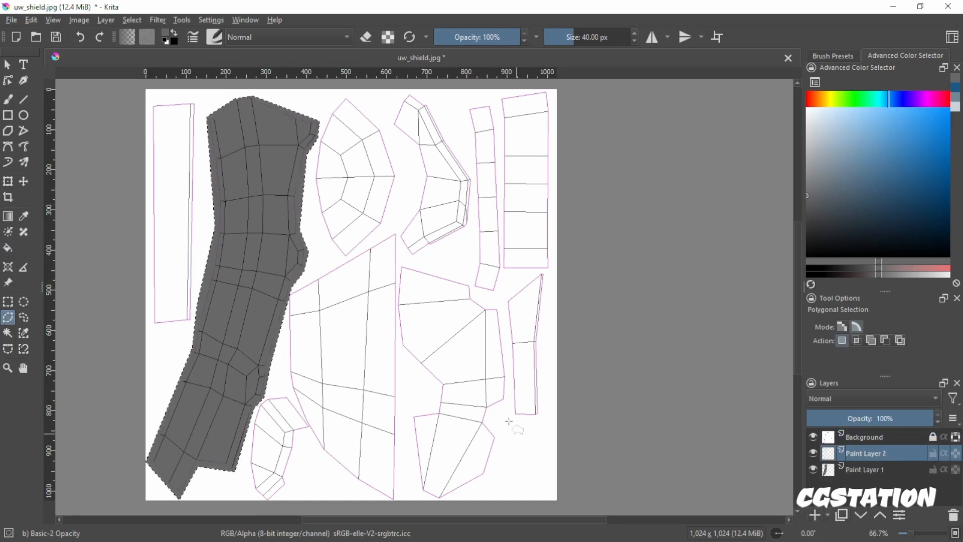
Outline the two-lobed UV island in the template's lower-right area with a closed polygonal selection just outside its edges.
click(401, 263)
click(469, 284)
click(475, 296)
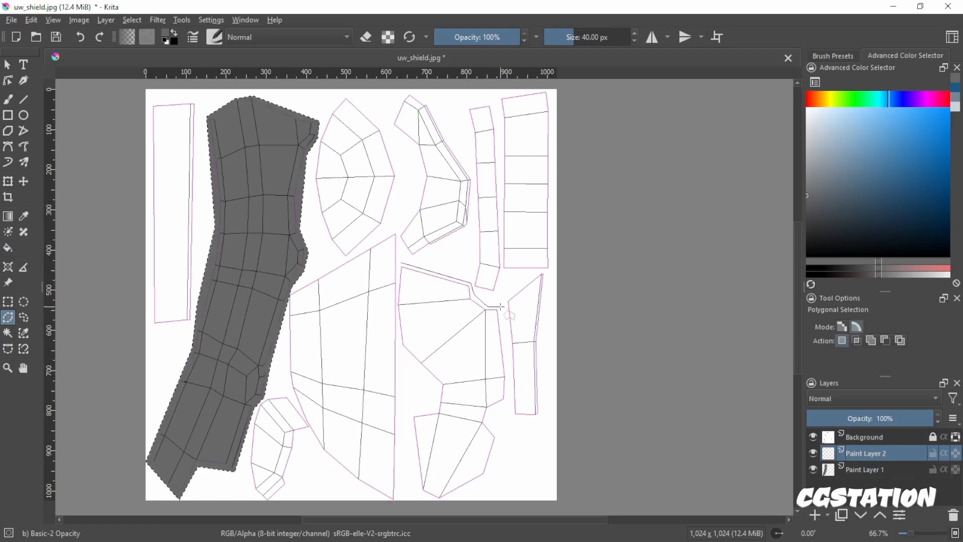
click(499, 308)
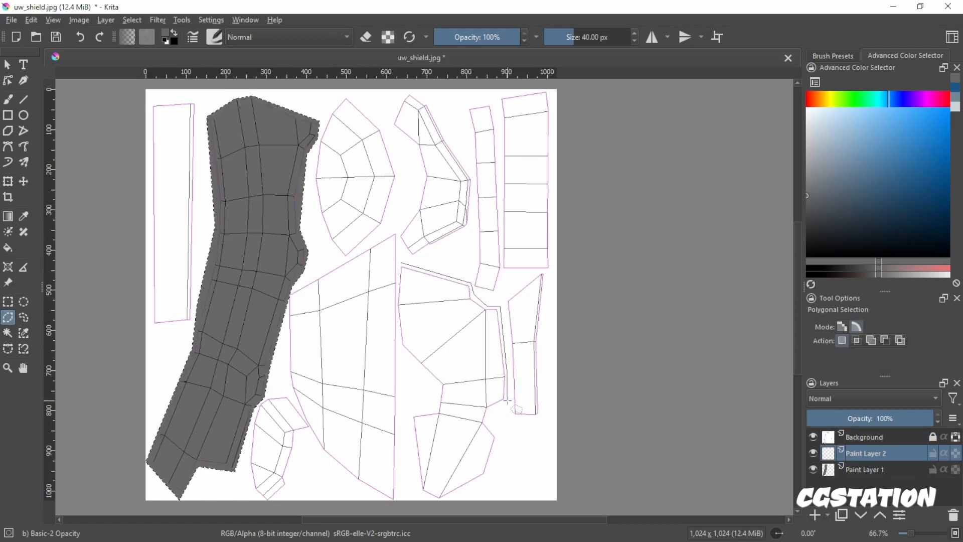
click(507, 402)
click(486, 408)
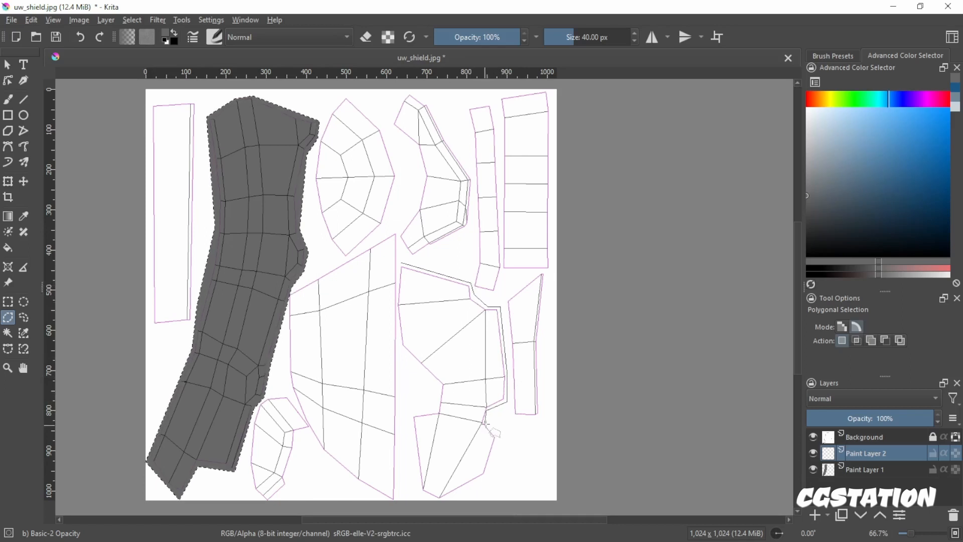
click(501, 436)
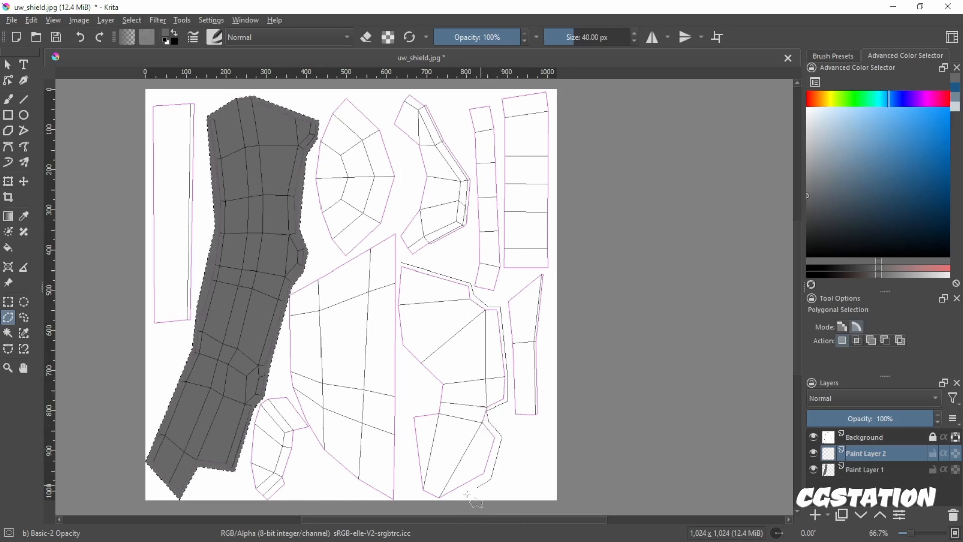
click(451, 499)
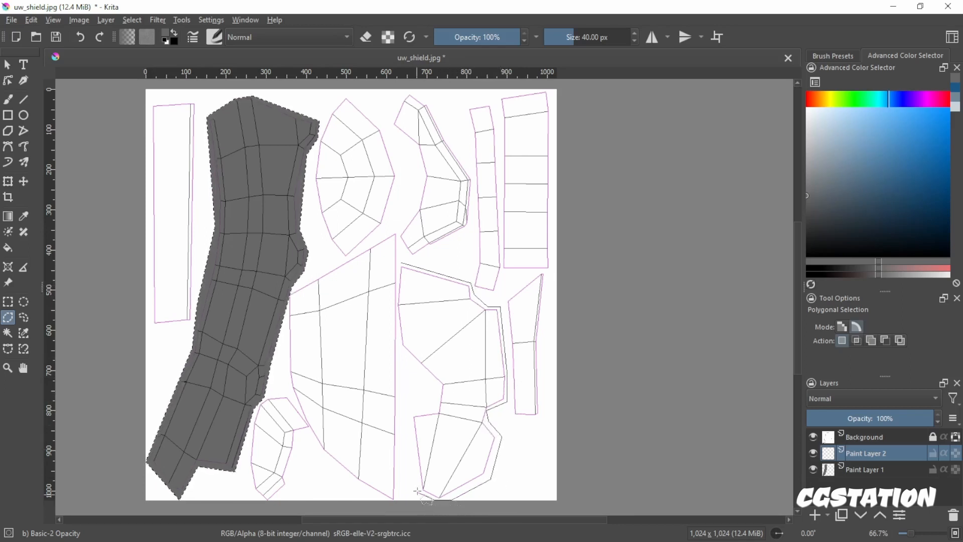
click(420, 491)
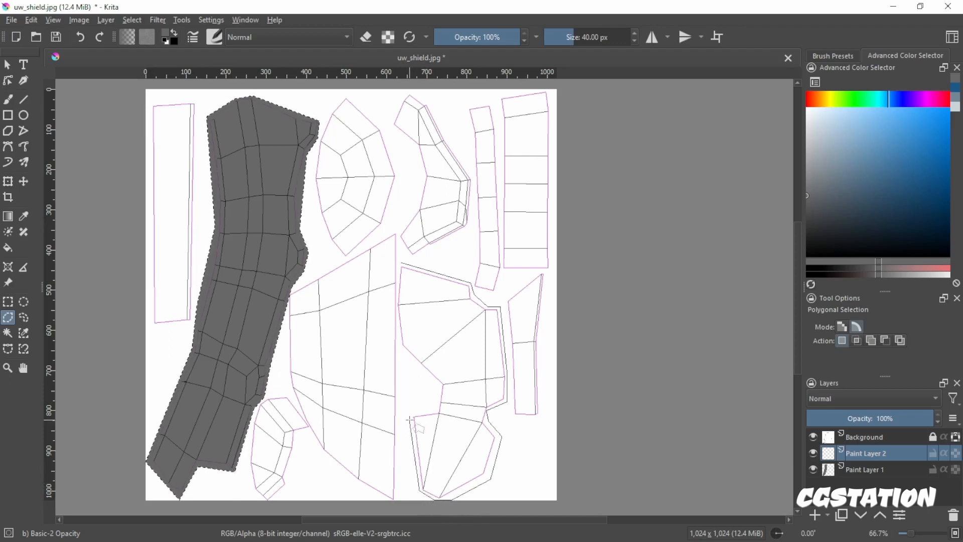
click(410, 418)
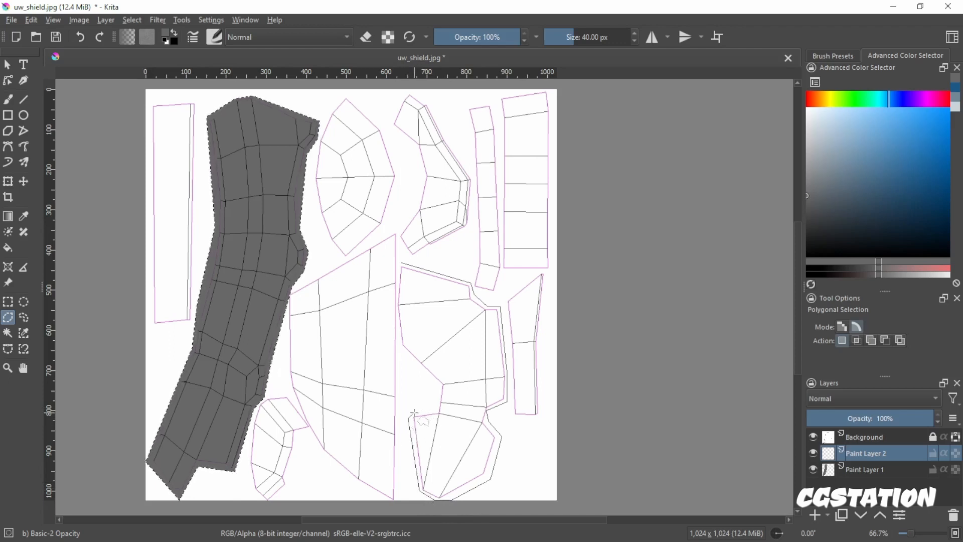
click(437, 412)
click(439, 388)
click(404, 348)
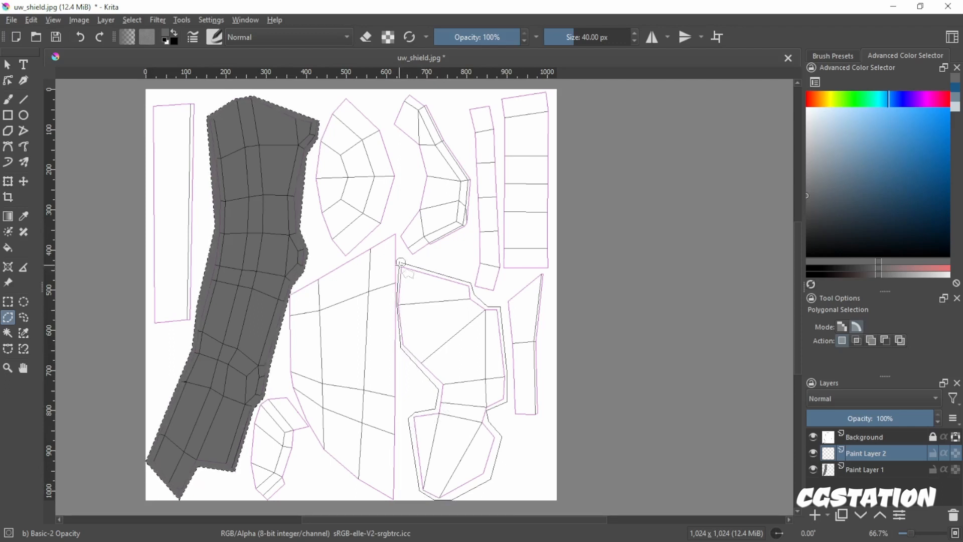
click(401, 264)
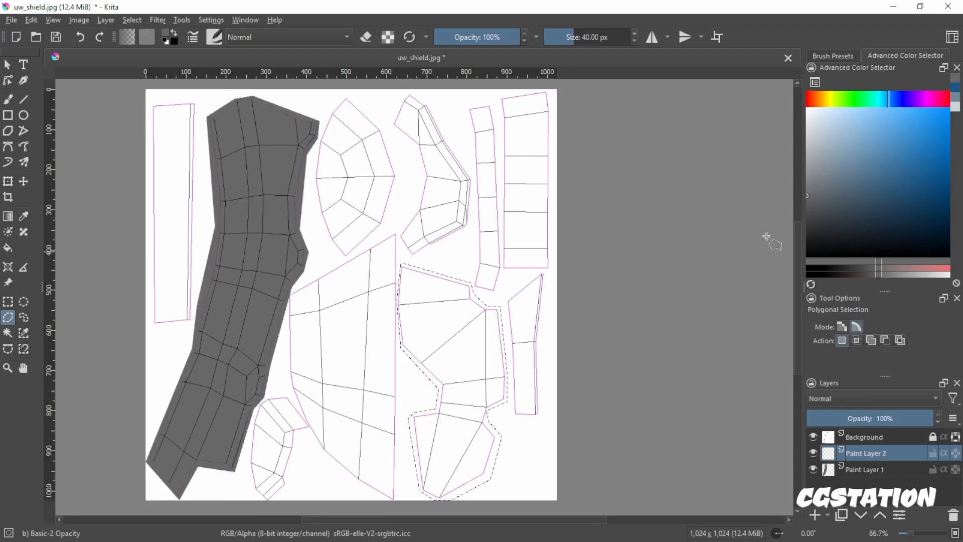
Choose a golden tan foreground colour and fill the two-lobed island's selection with it on Paint Layer 2.
drag(863, 99, 841, 98)
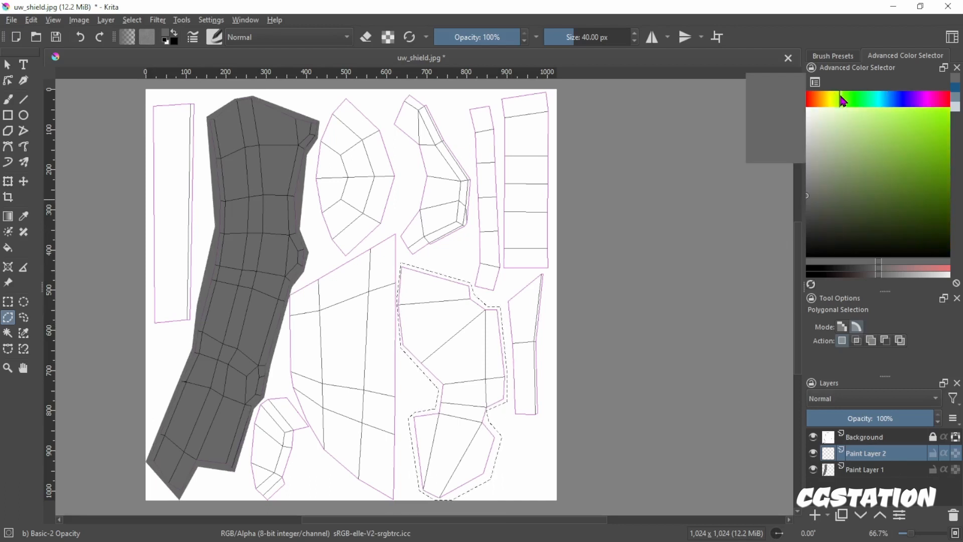
drag(837, 97, 832, 98)
mouse_move(821, 165)
mouse_down()
mouse_move(852, 177)
mouse_move(868, 166)
mouse_move(912, 170)
mouse_move(876, 161)
mouse_up()
drag(865, 162, 865, 144)
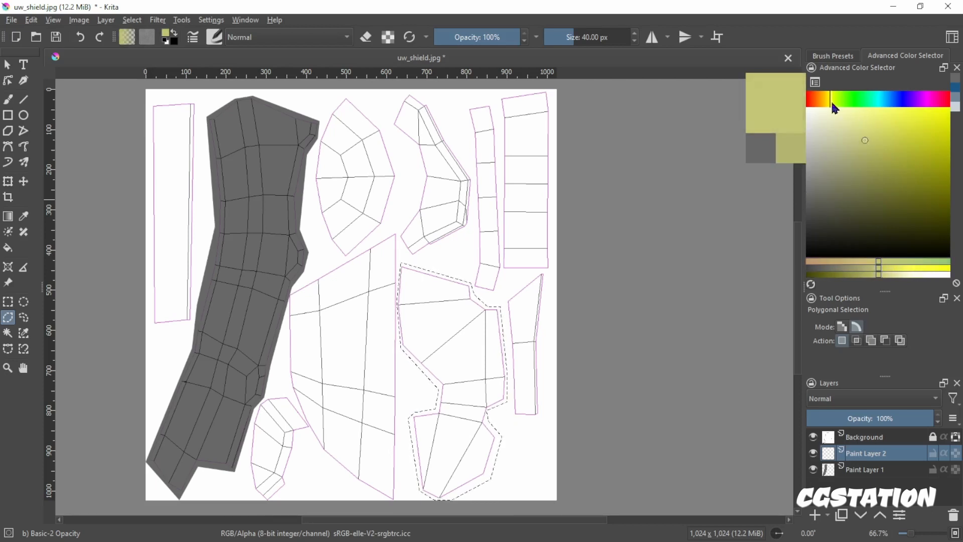
drag(832, 103, 821, 105)
drag(861, 132, 891, 138)
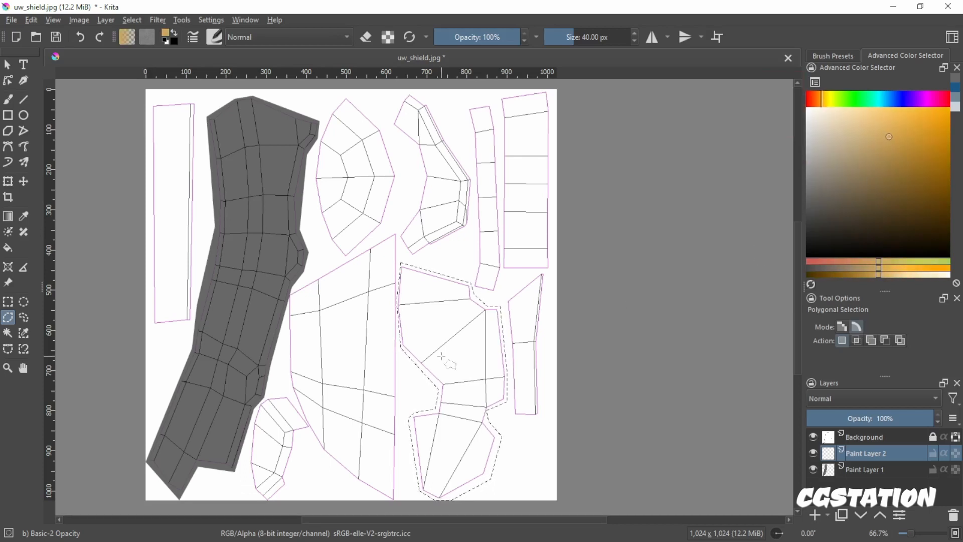
click(7, 248)
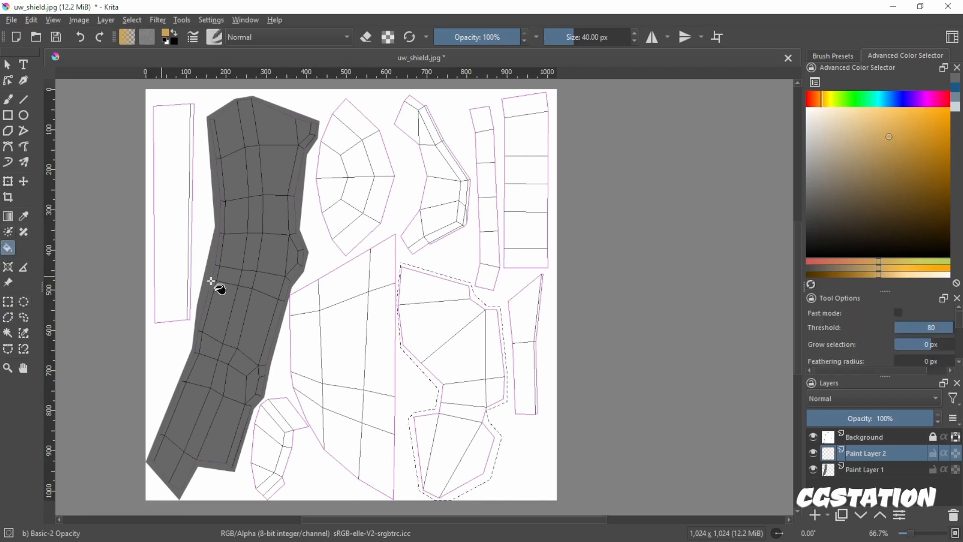
click(407, 306)
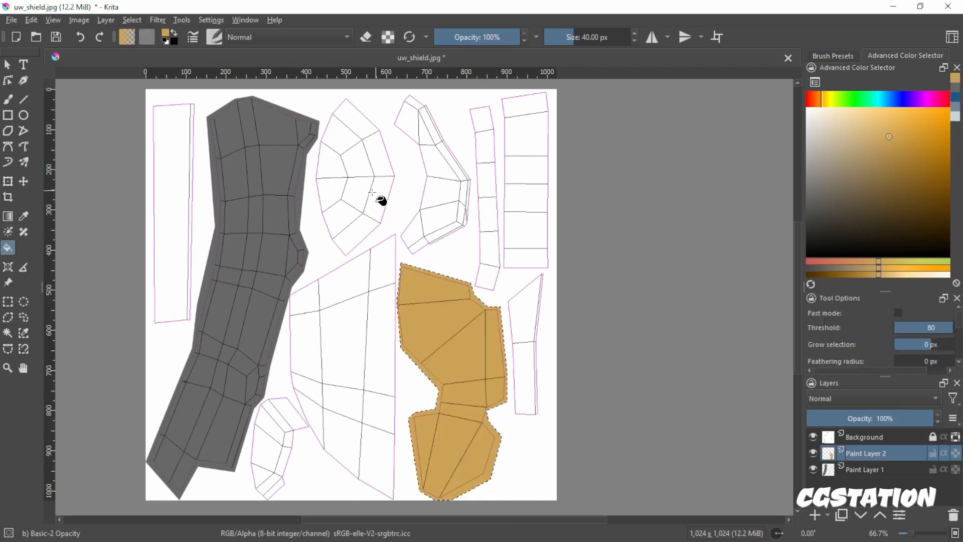
click(8, 64)
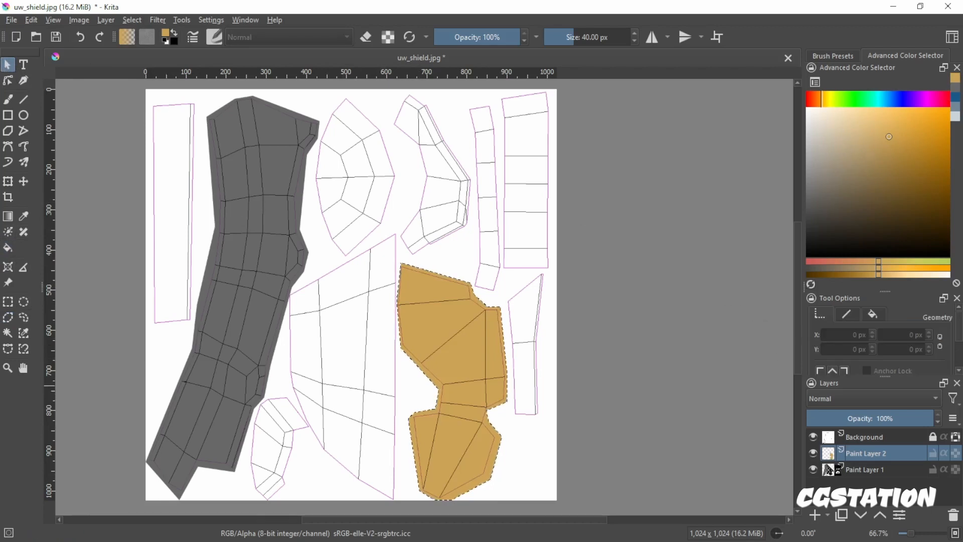
Hide the Background template layer and export the painted image to the Desktop as the JPEG uw_shield at 100% quality.
click(813, 437)
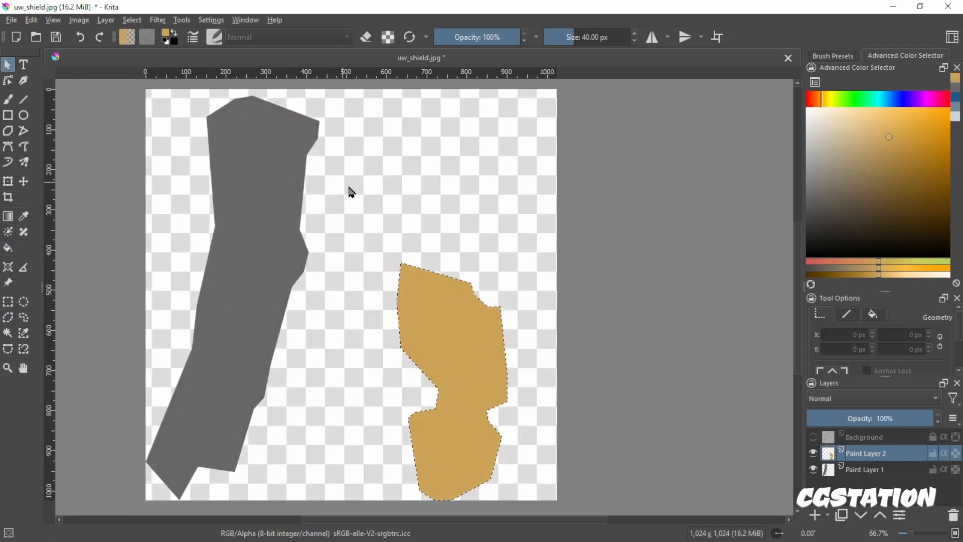
click(11, 20)
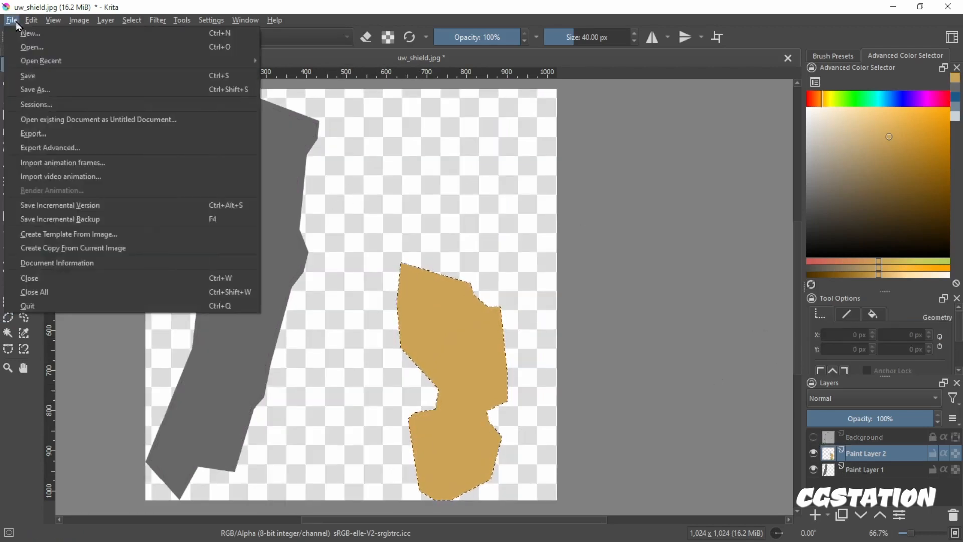
click(90, 139)
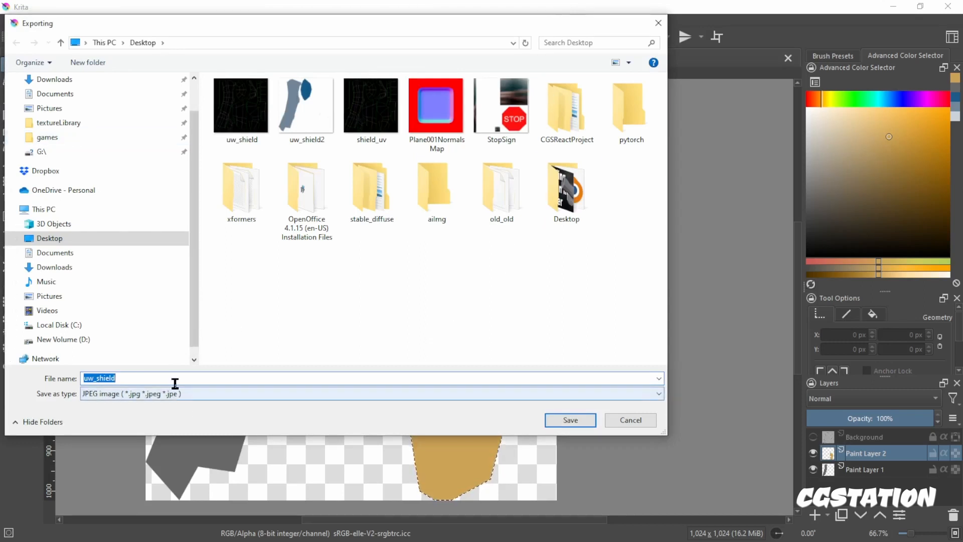
click(571, 424)
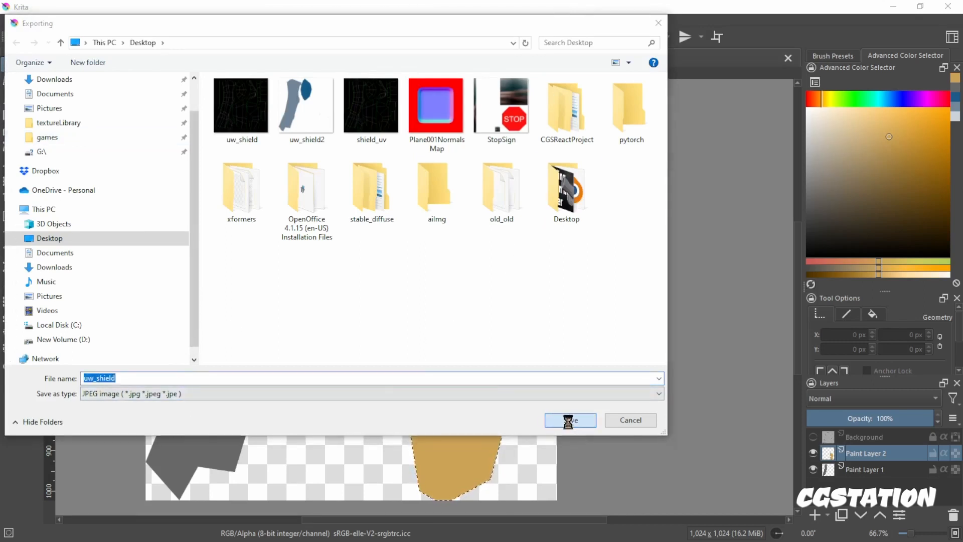
click(516, 280)
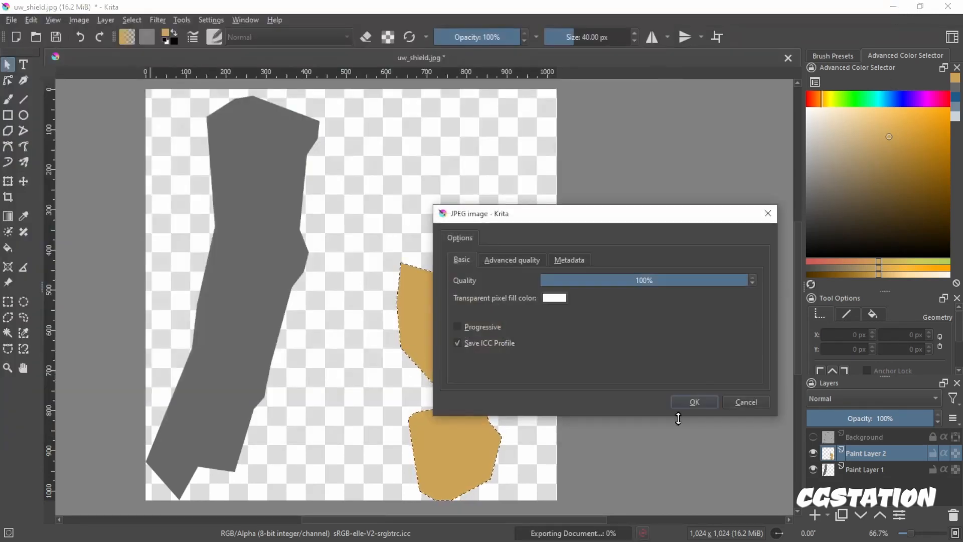
click(692, 400)
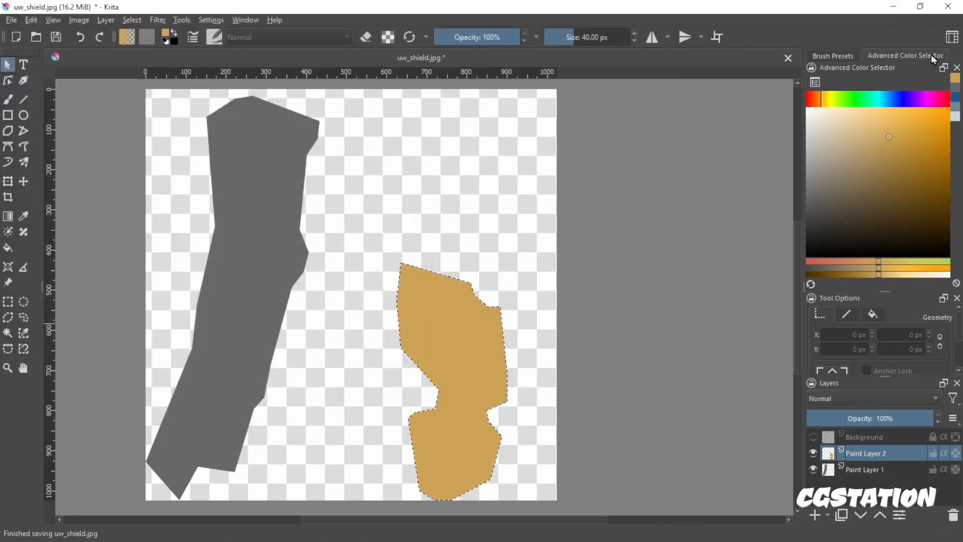
Switch to 3ds Max and change the 02 - Default material from Physical Material to Standard (Legacy).
click(891, 7)
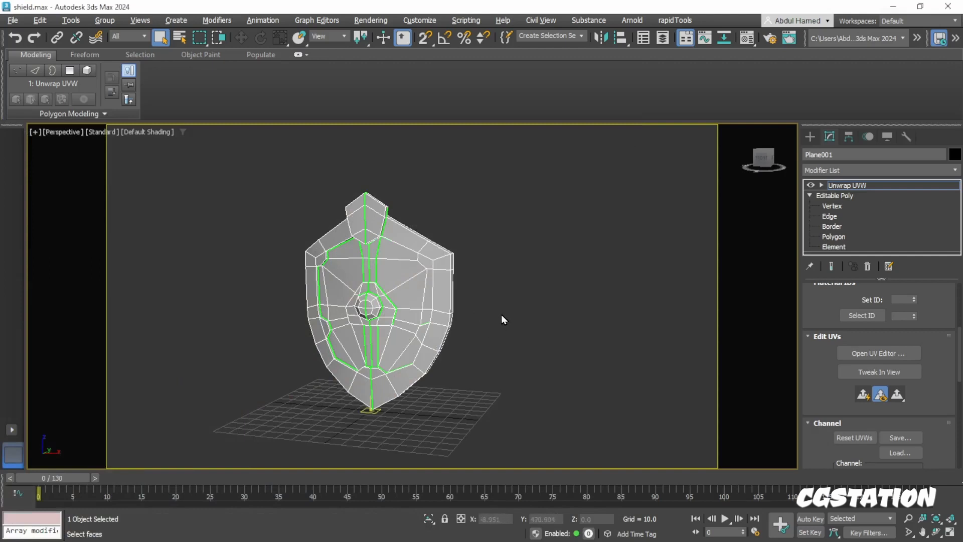
key(m)
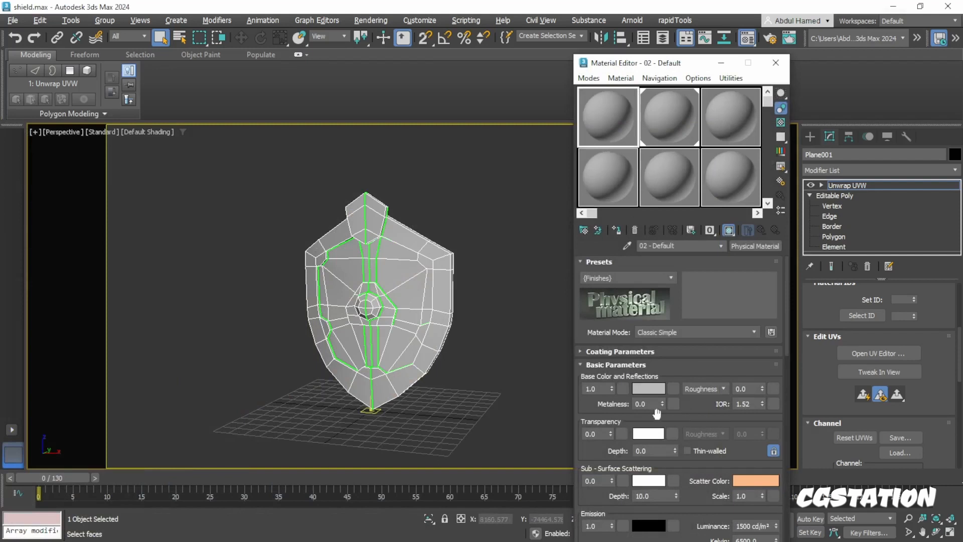
drag(594, 410, 594, 390)
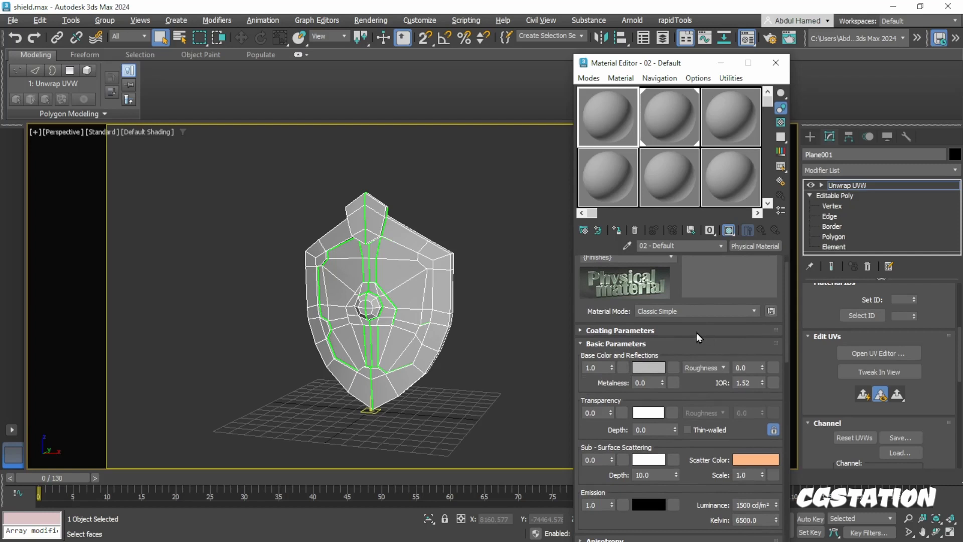
scroll(670, 344, up, 2)
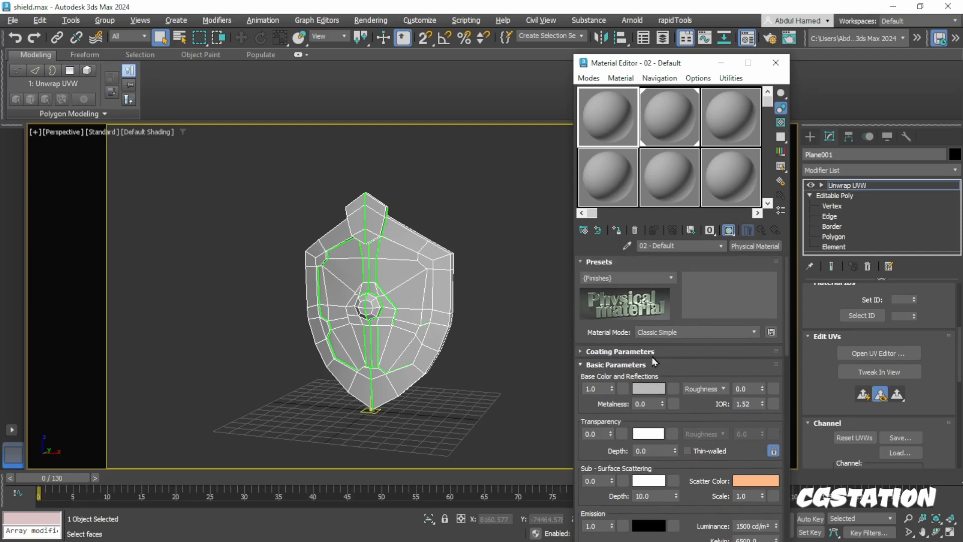
click(753, 246)
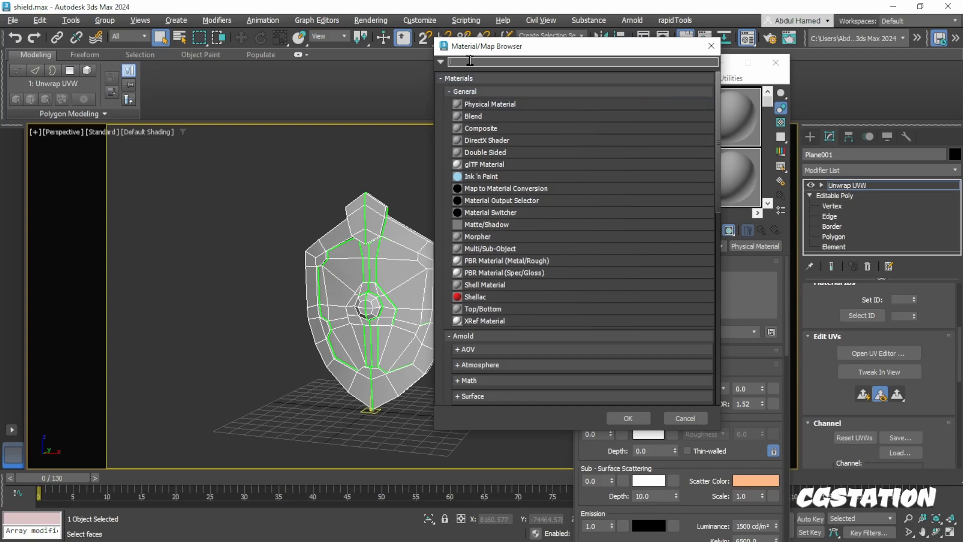
text(st)
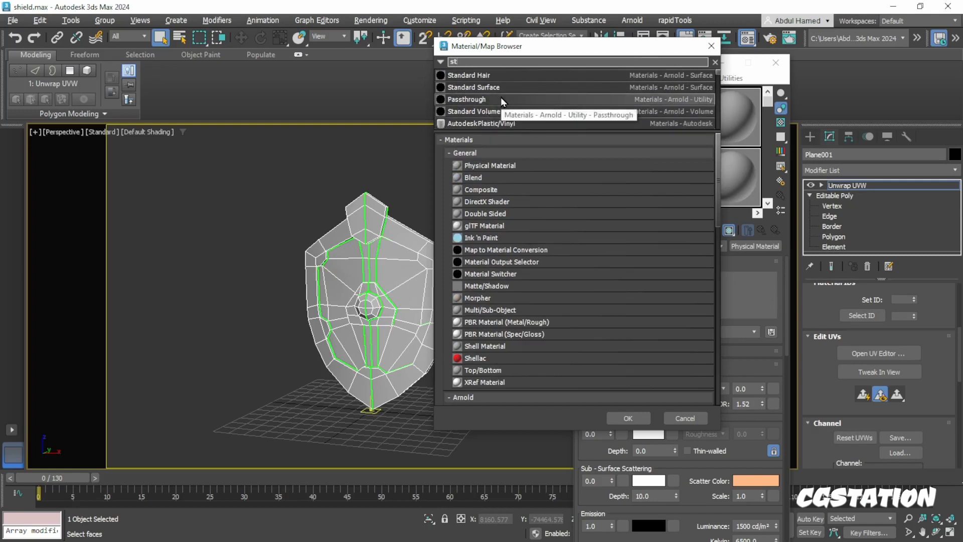
text(and)
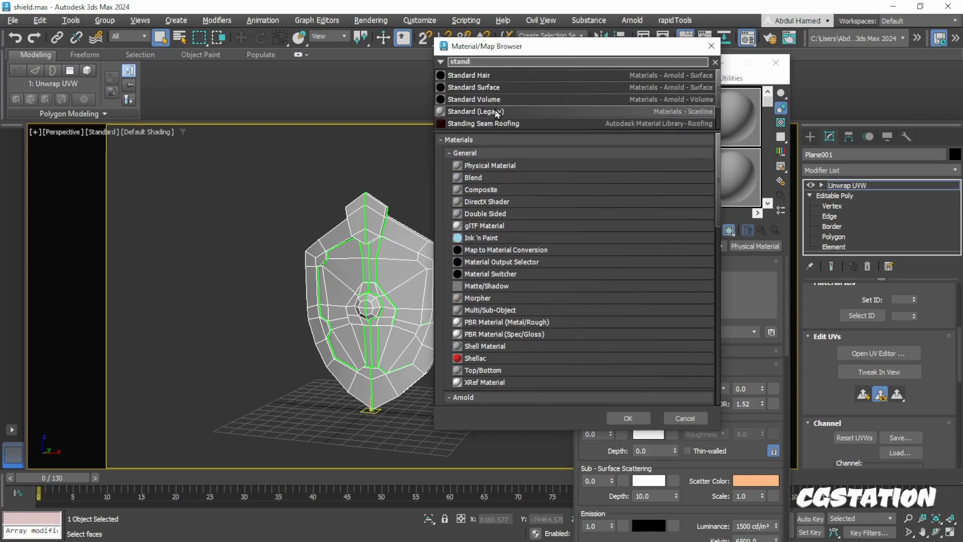
click(495, 112)
double_click(495, 111)
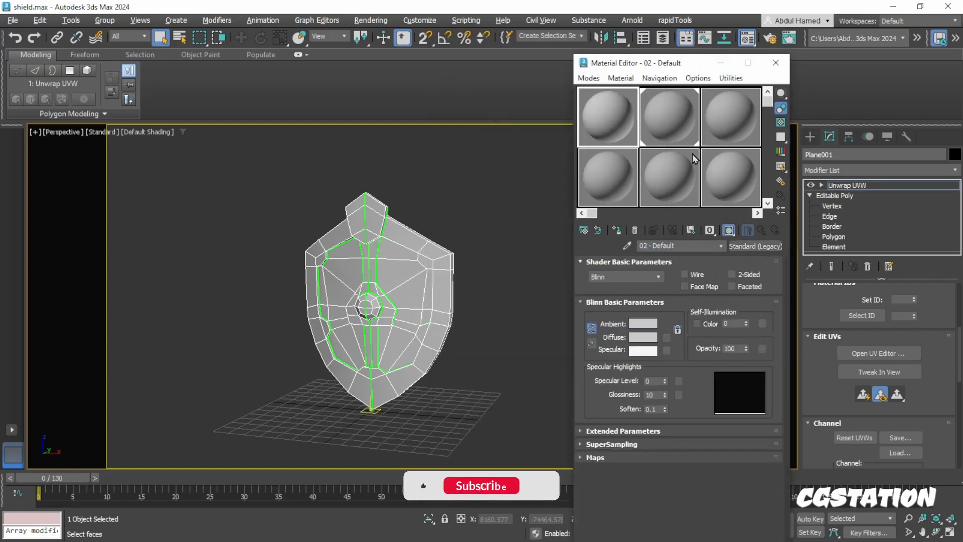
Check the Show Incompatible option in the Material/Map Browser's display options.
click(746, 246)
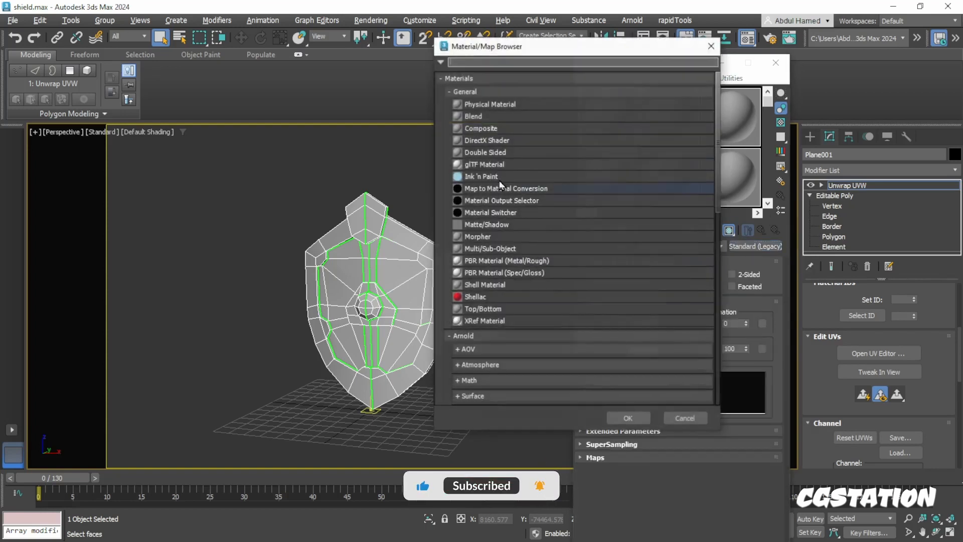
click(441, 62)
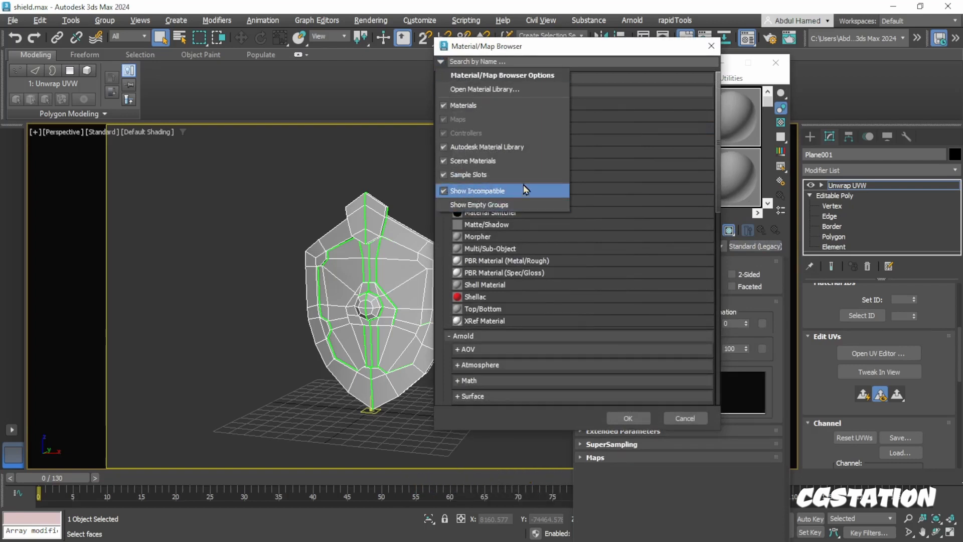
click(600, 53)
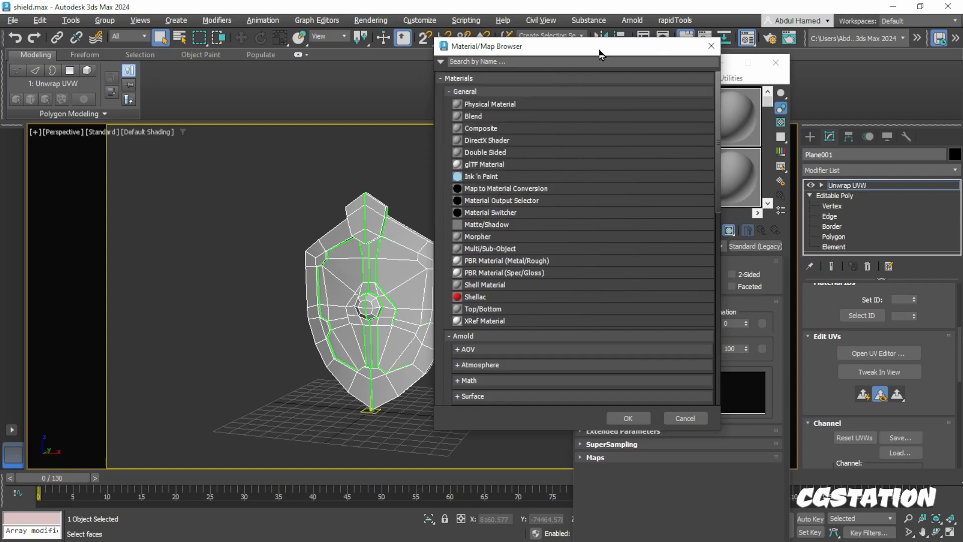
click(711, 47)
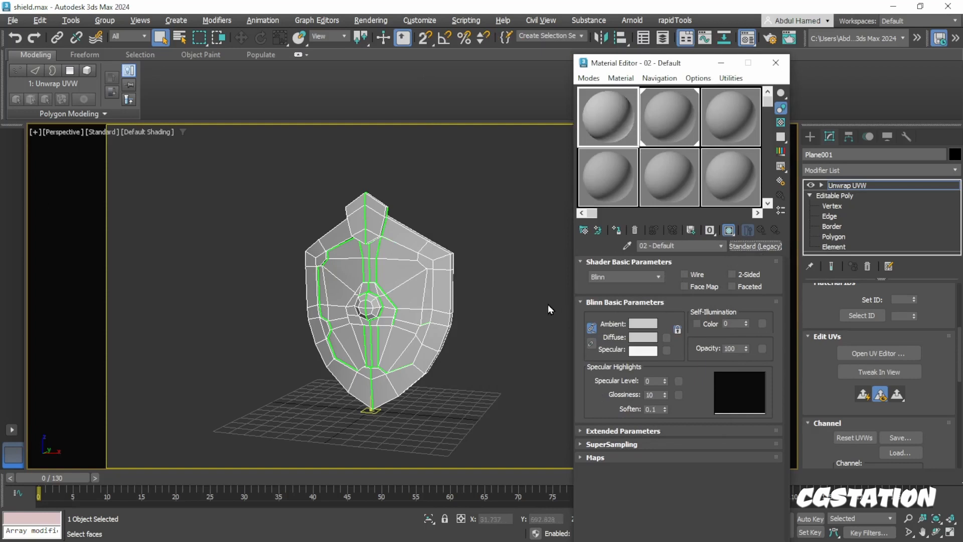
Assign the 02 - Default material to the shield, replacing the scene material of the same name.
alt+middle_drag(411, 233, 304, 281)
right_click(606, 163)
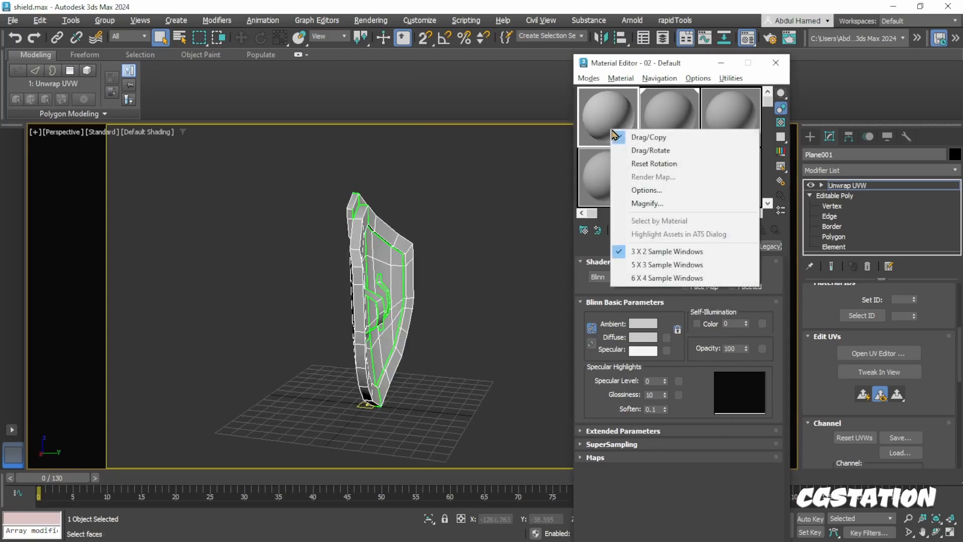
click(614, 129)
drag(610, 125, 377, 244)
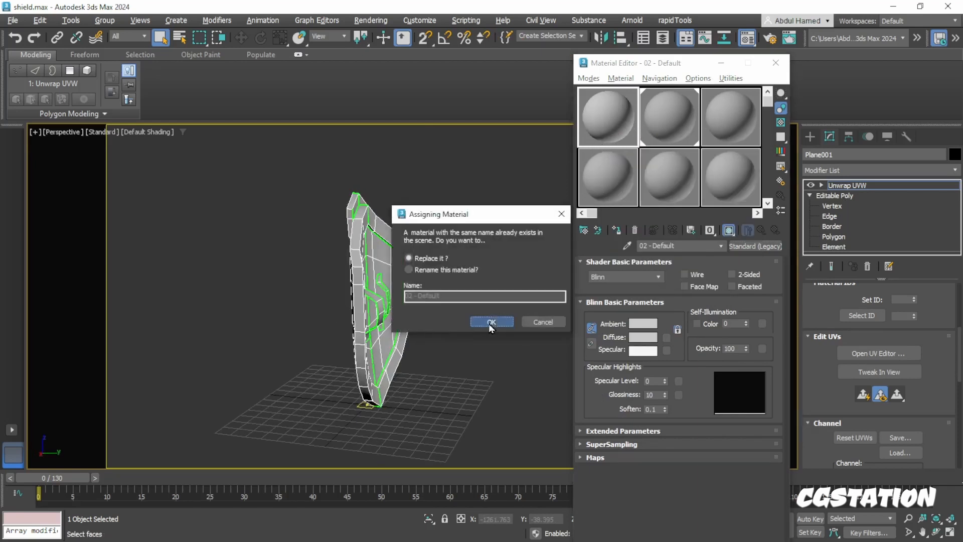
click(488, 323)
alt+middle_drag(293, 375, 607, 384)
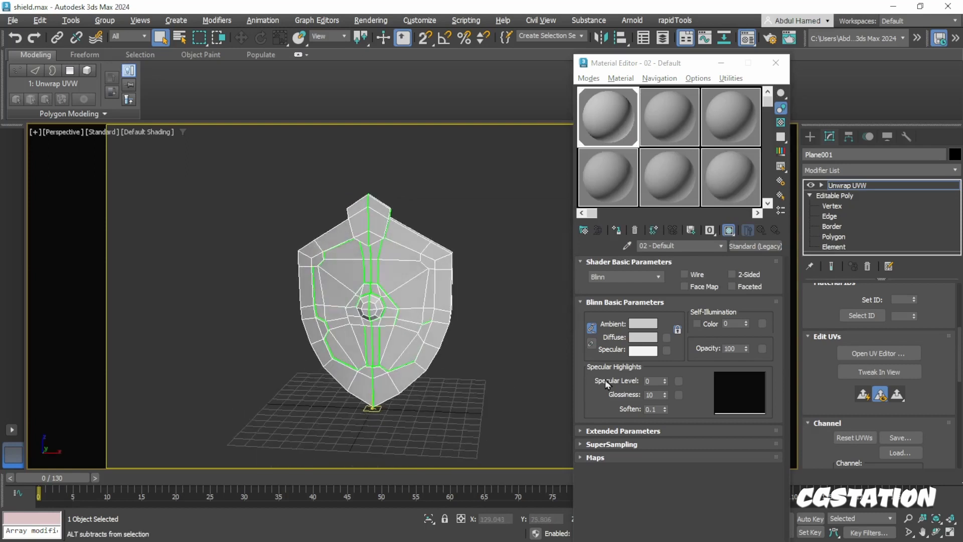
Load uw_shield.jpg from the Desktop as a Bitmap in the material's Diffuse slot and display it on the shield in the viewport.
click(666, 337)
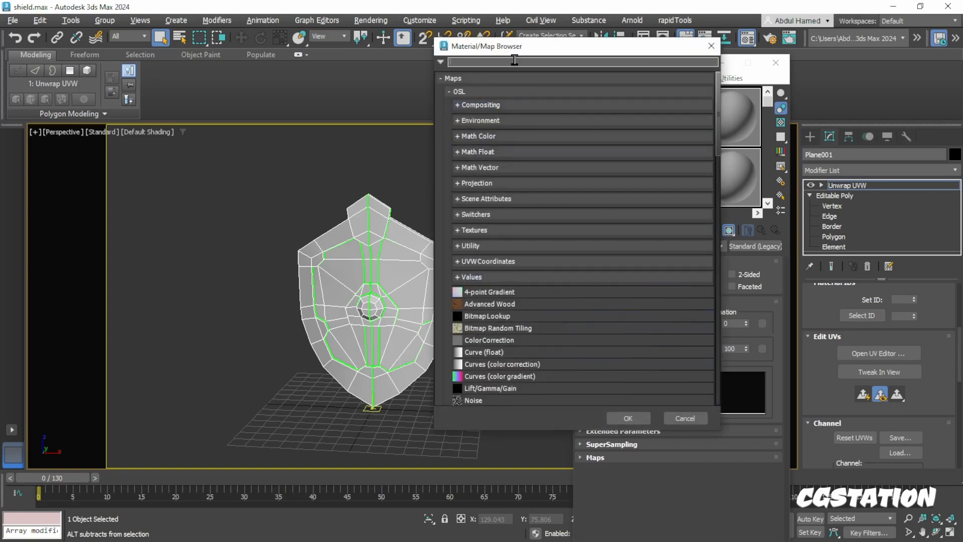
text(bitmap)
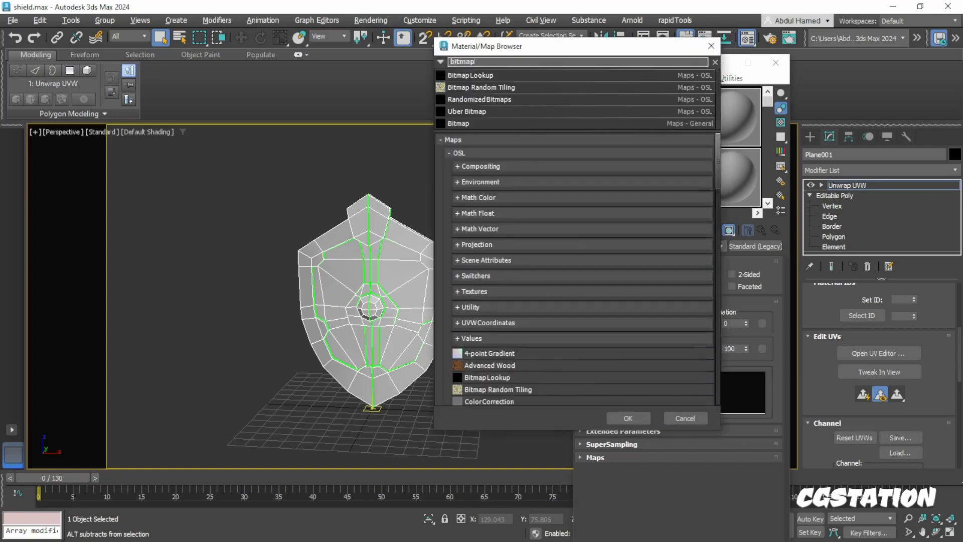
double_click(463, 123)
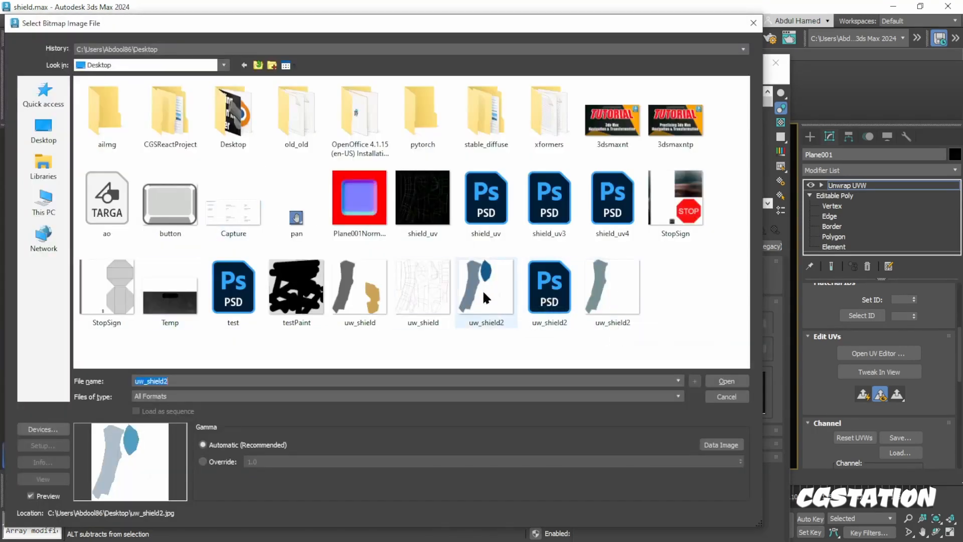
double_click(354, 302)
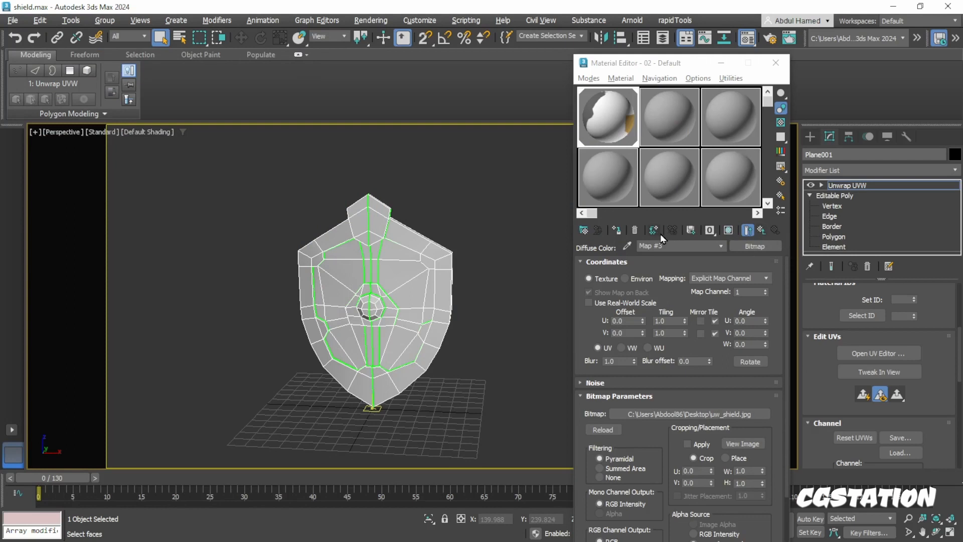
mouse_move(485, 326)
alt+middle_down()
mouse_move(450, 329)
mouse_move(468, 326)
alt+middle_up()
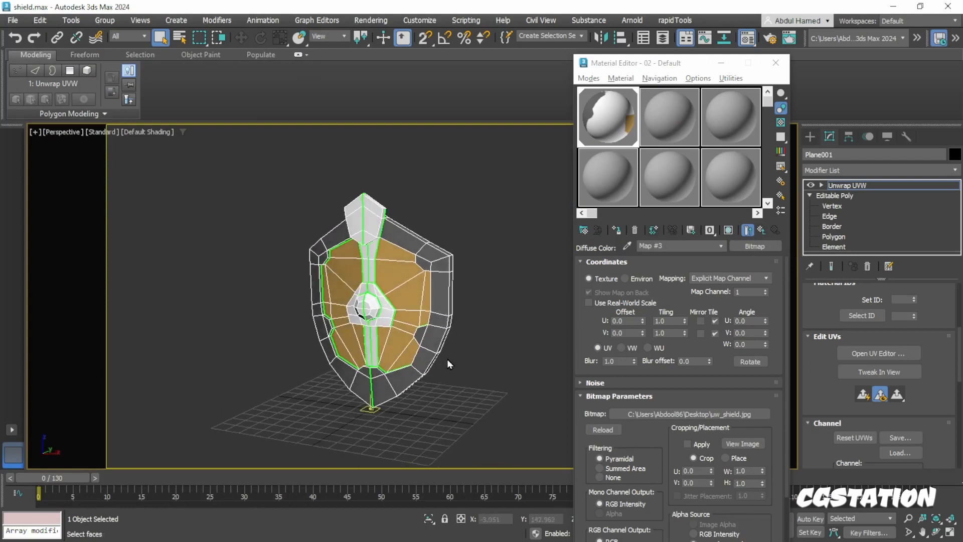
alt+middle_drag(405, 406, 434, 424)
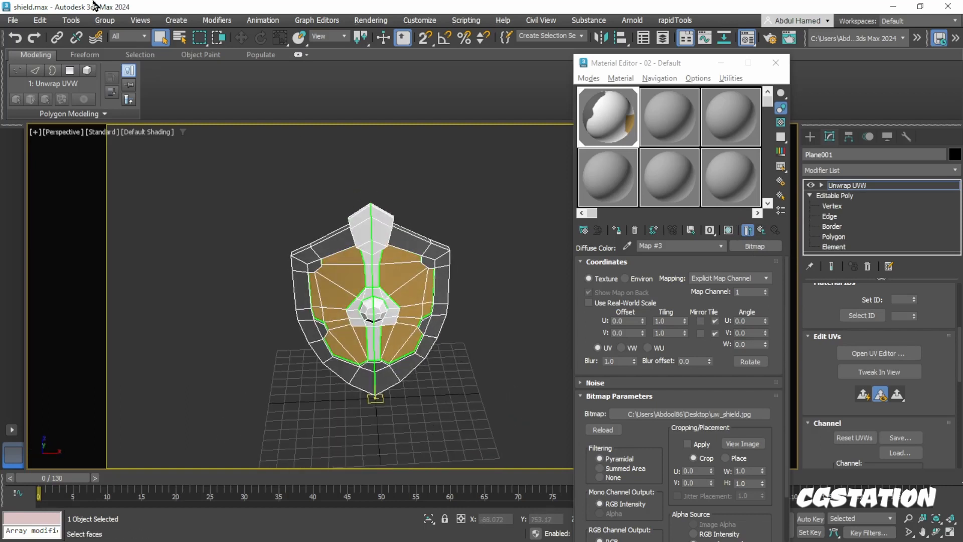
Open Viewport Canvas and set the perspective viewport's shading to Flat Color.
click(71, 20)
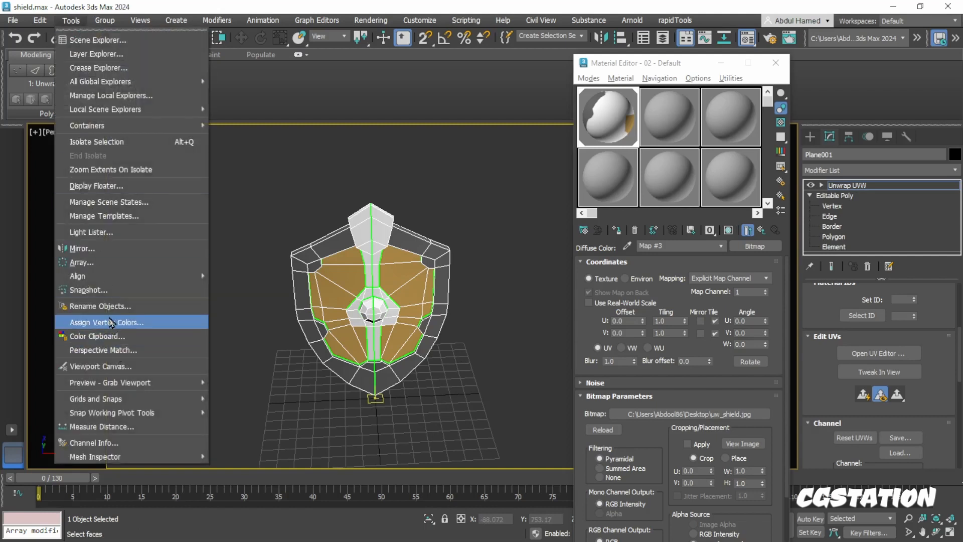
click(121, 369)
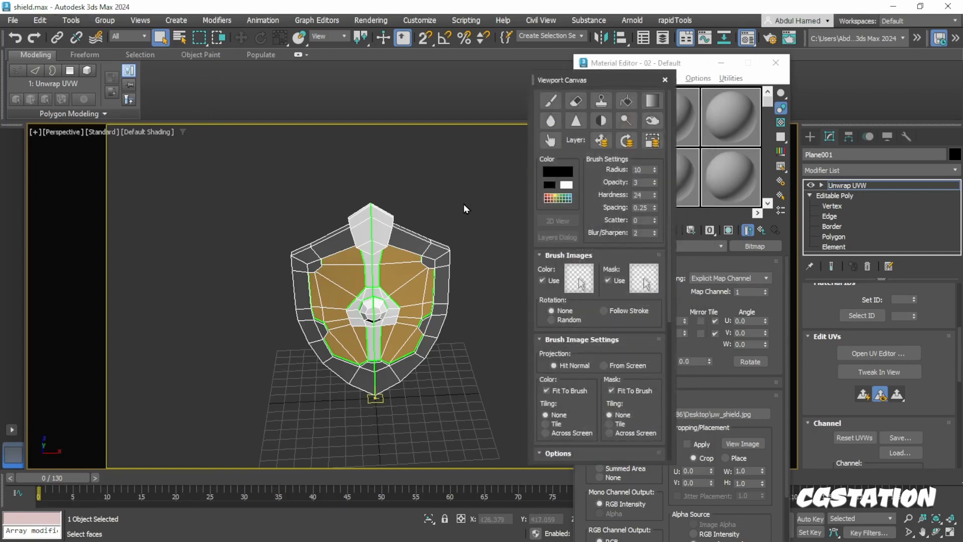
scroll(463, 204, up, 5)
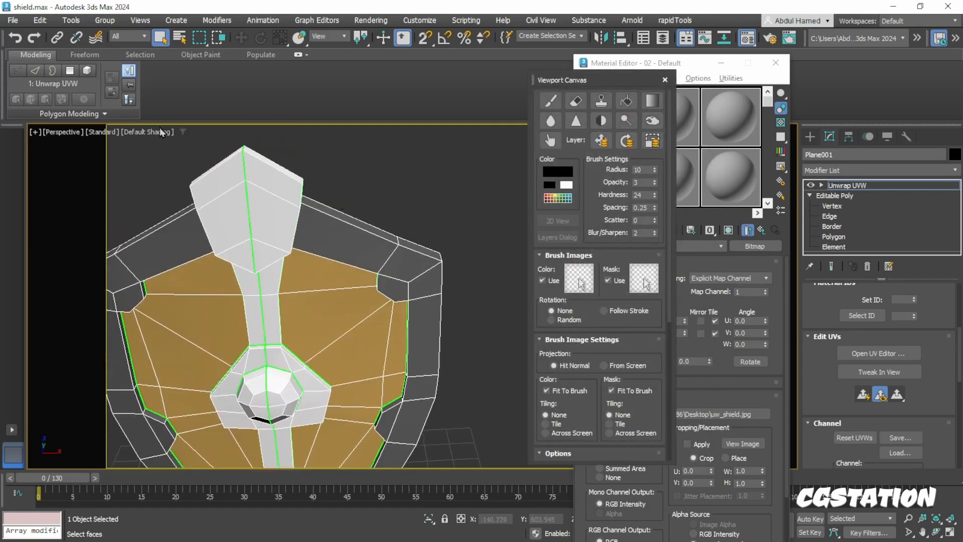
click(144, 132)
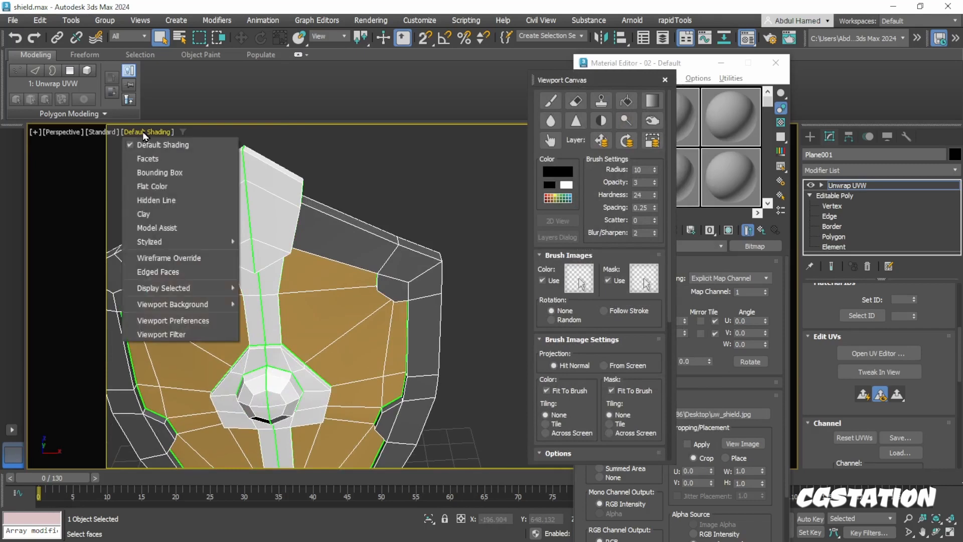
click(166, 189)
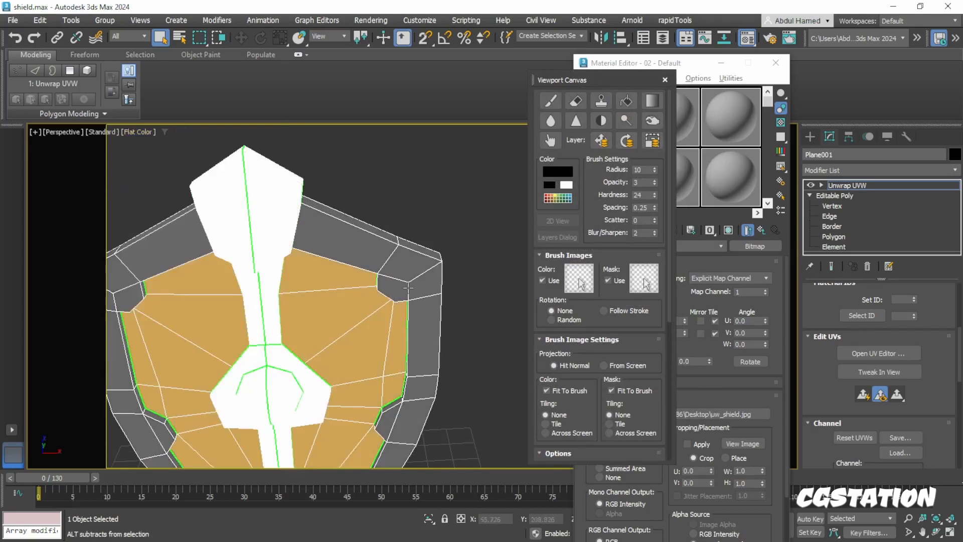
Activate the Paint brush on the Diffuse Color map uw_shield.jpg and close the Material Editor.
alt+middle_drag(331, 284, 385, 271)
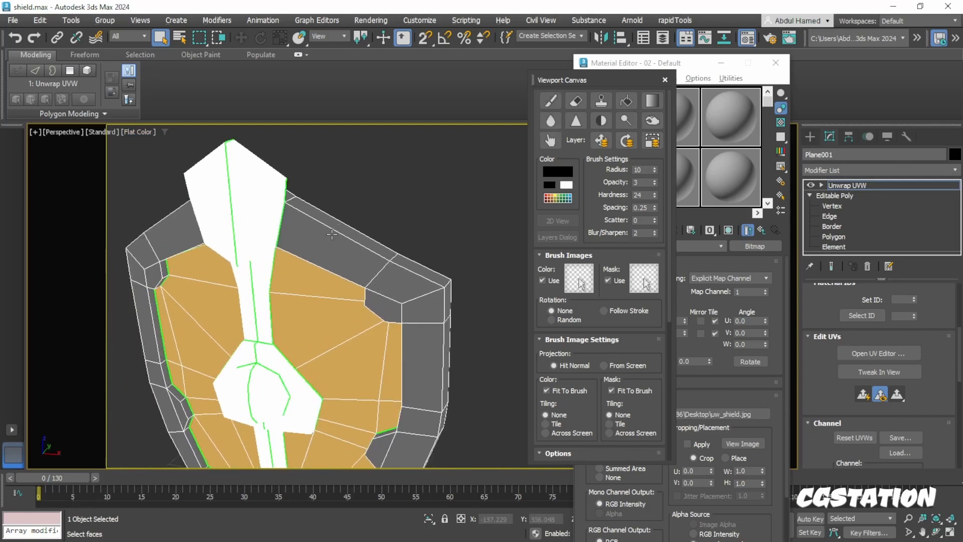
alt+middle_drag(386, 236, 360, 237)
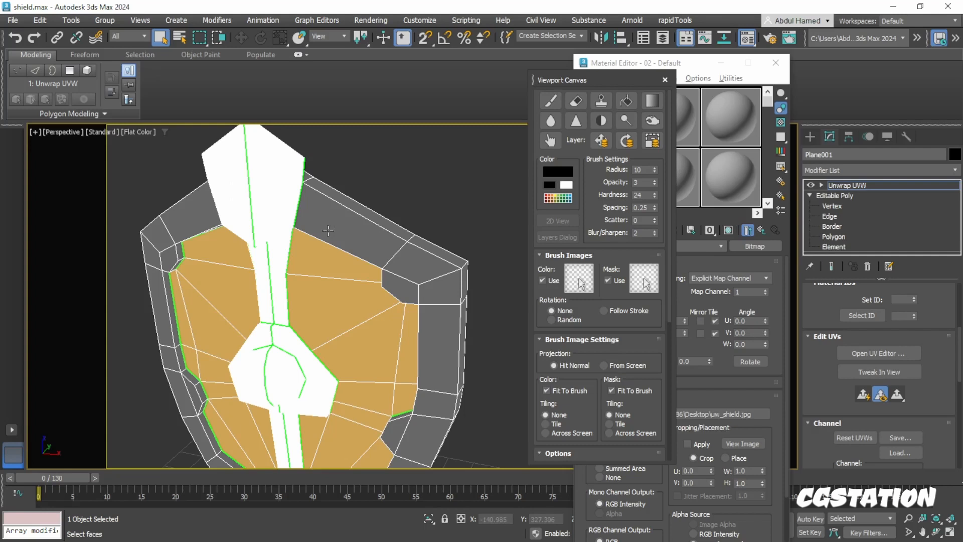
click(551, 102)
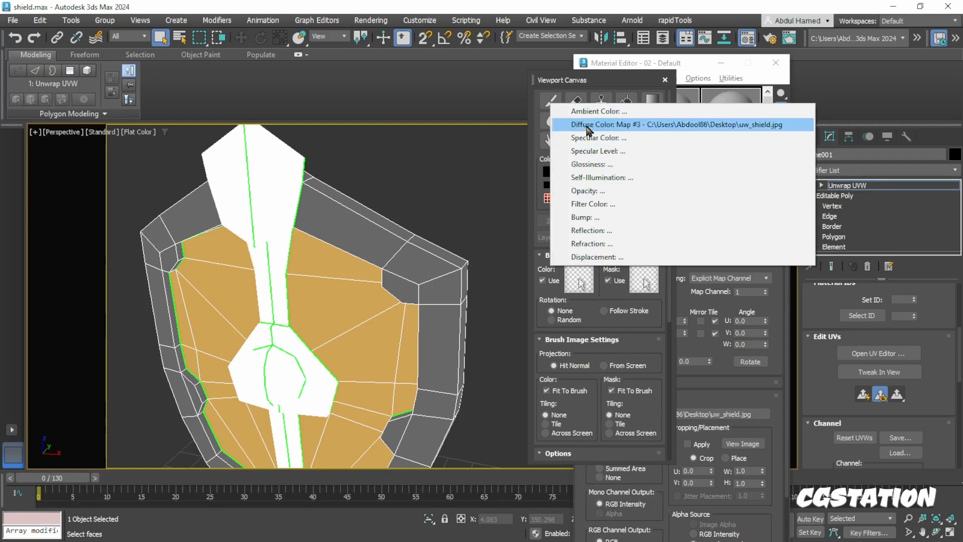
click(587, 126)
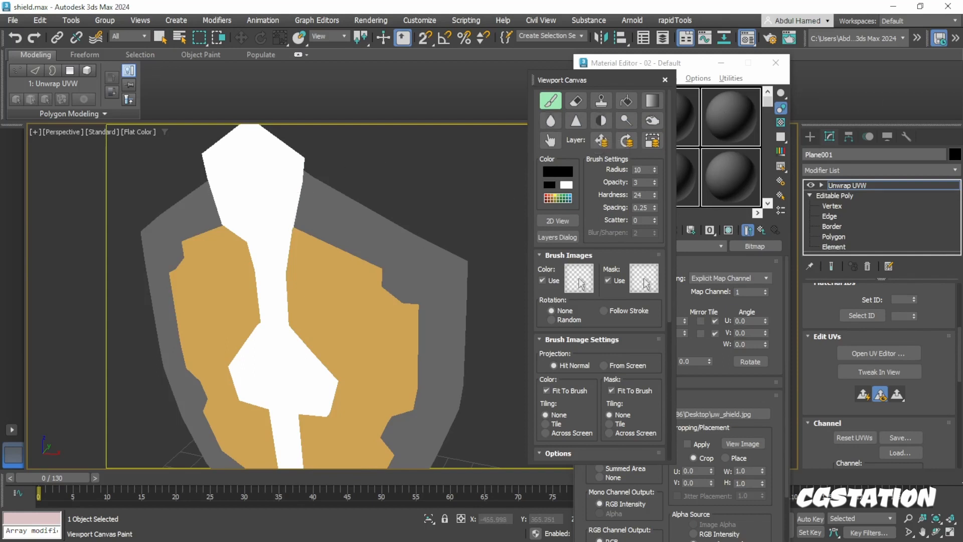
mouse_move(596, 80)
mouse_down()
mouse_move(444, 80)
mouse_move(600, 79)
mouse_up()
click(776, 63)
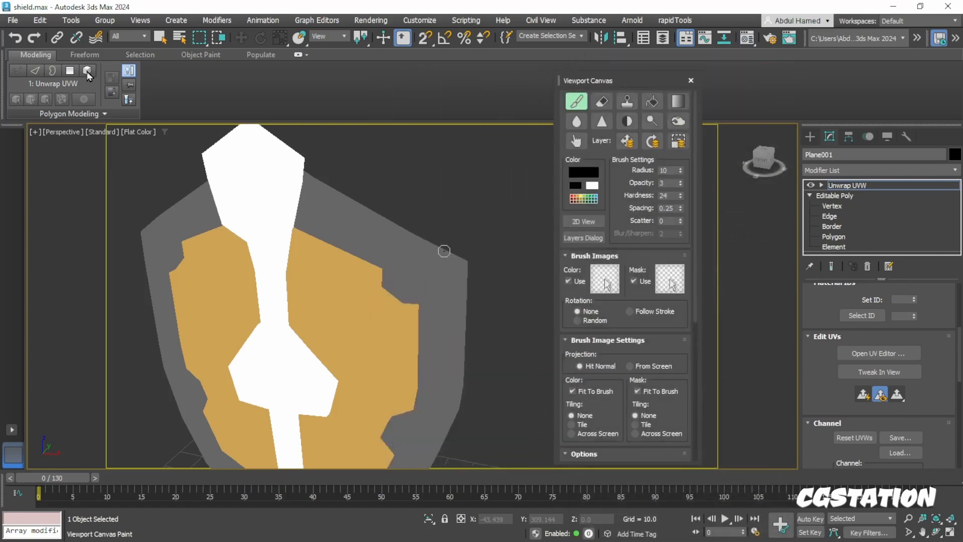
Close and reopen Viewport Canvas, and move its window slightly.
click(71, 21)
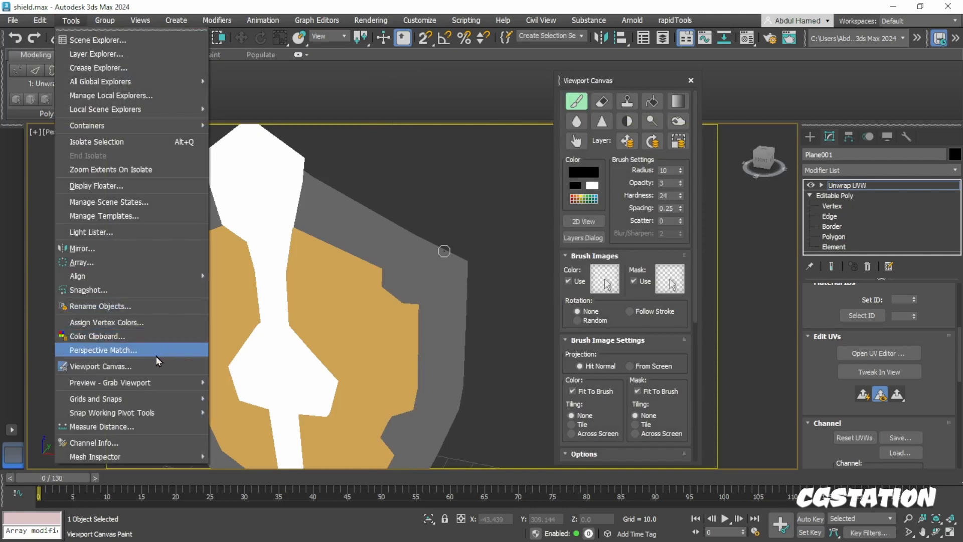
mouse_move(158, 382)
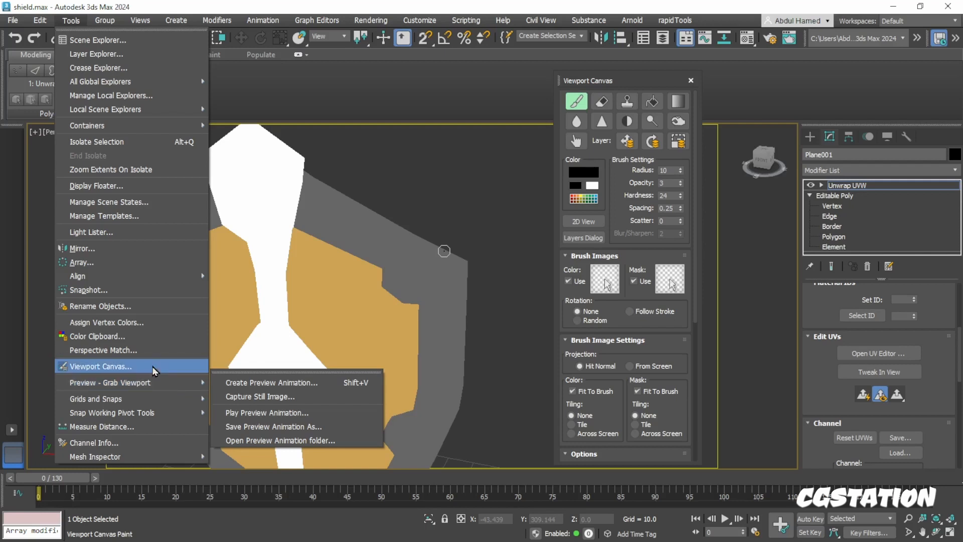
click(152, 366)
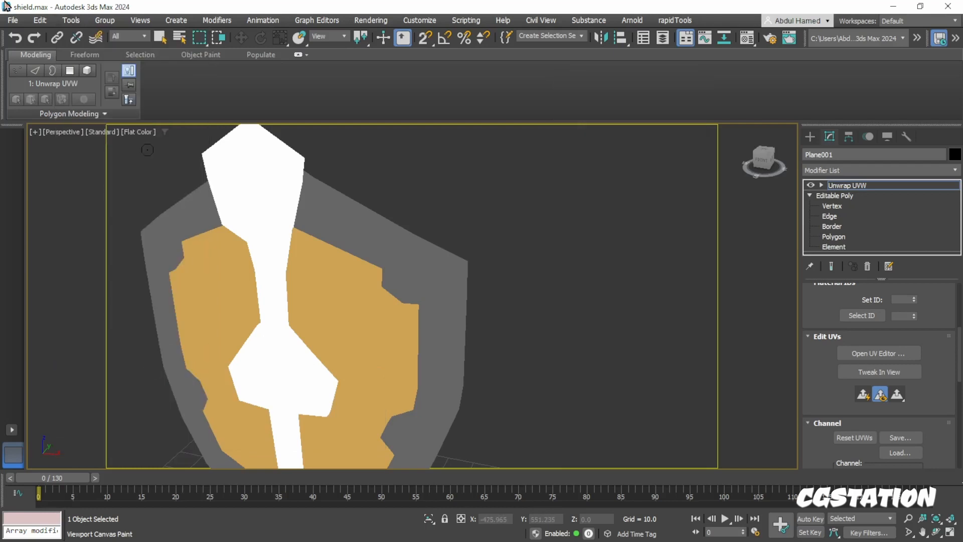
click(70, 20)
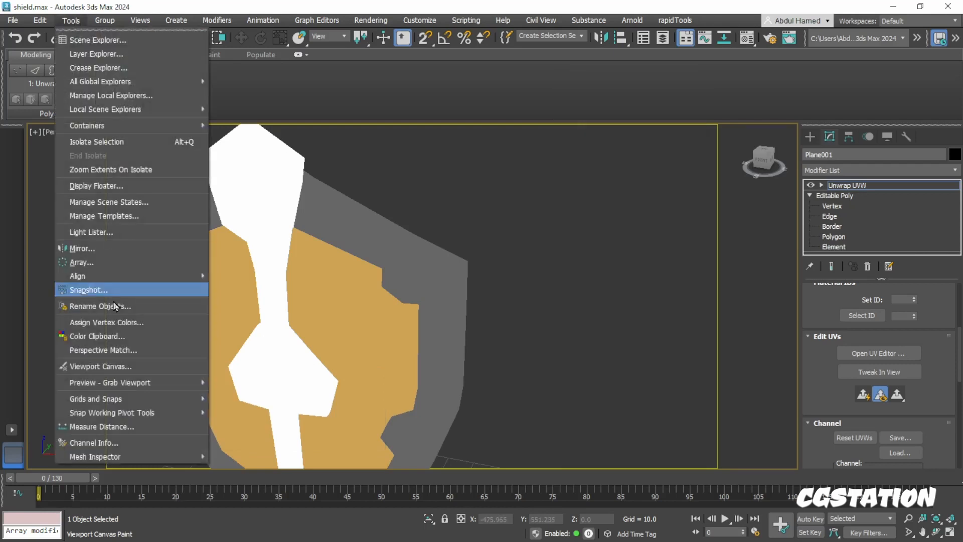
click(113, 368)
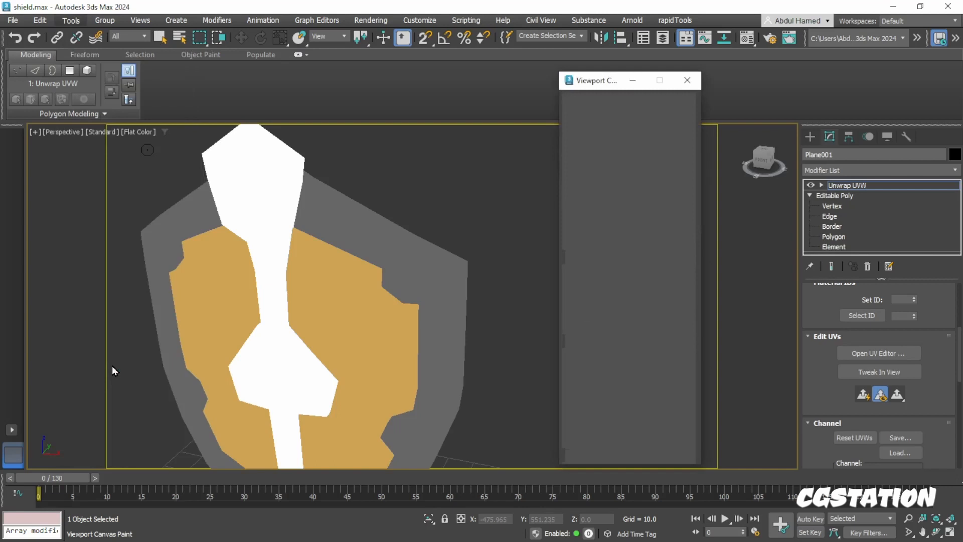
mouse_move(614, 89)
mouse_down()
mouse_move(513, 92)
mouse_move(600, 92)
mouse_move(600, 100)
mouse_up()
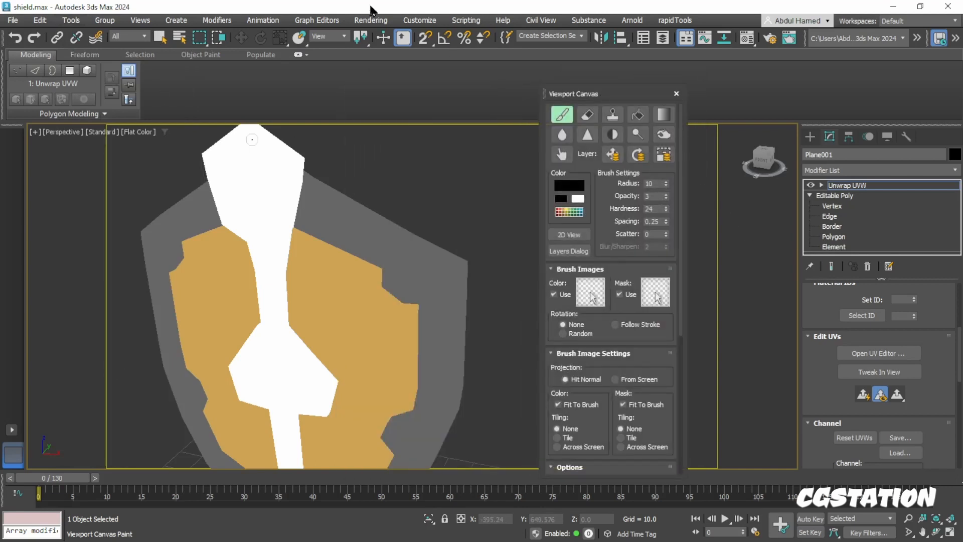
click(71, 20)
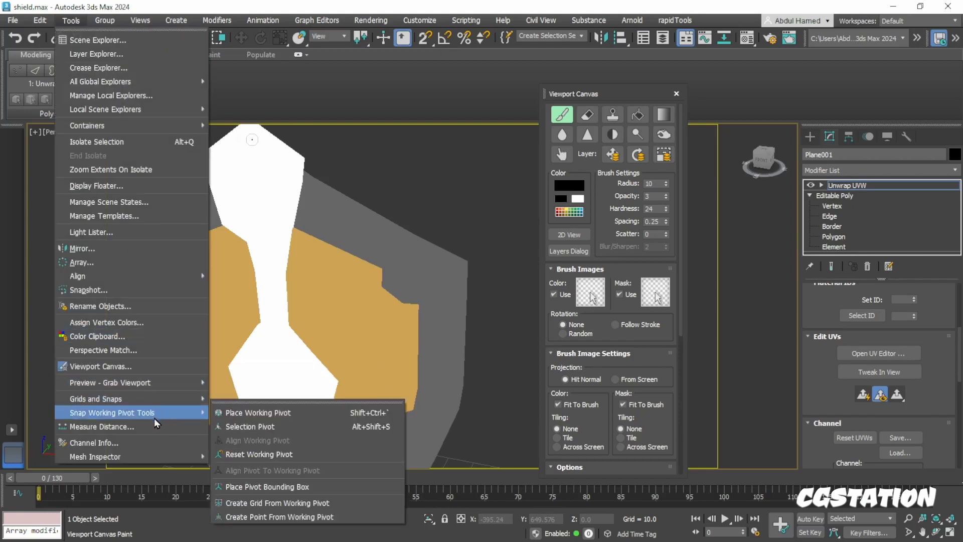
mouse_move(153, 454)
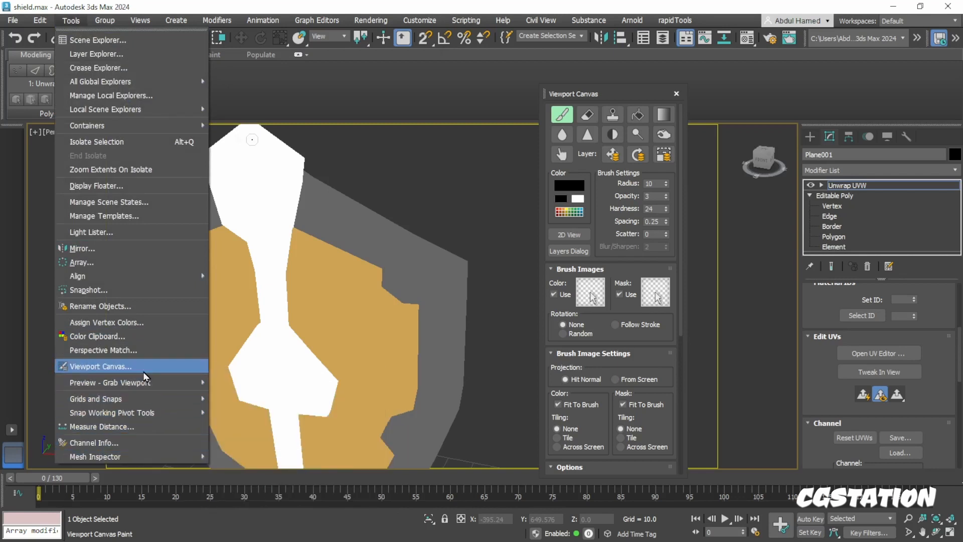
mouse_move(147, 389)
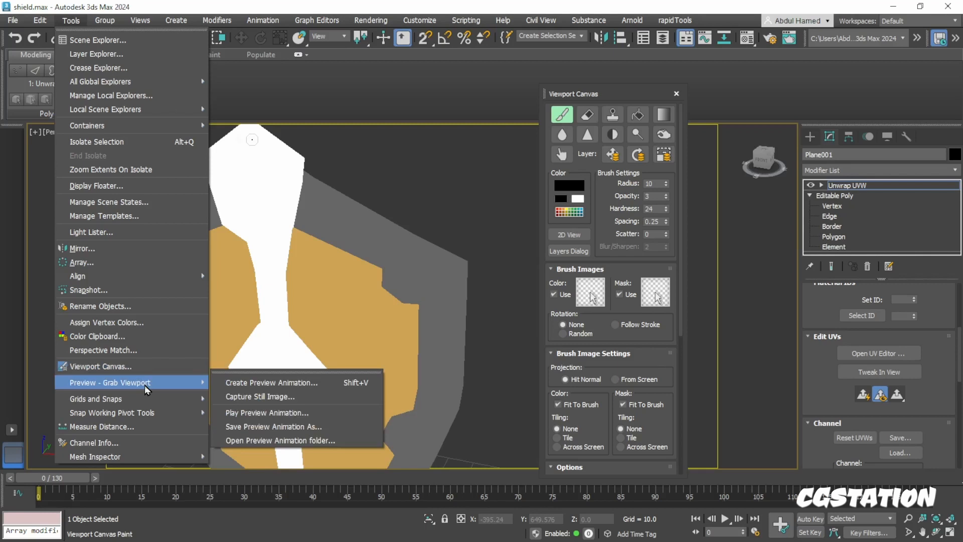
click(679, 287)
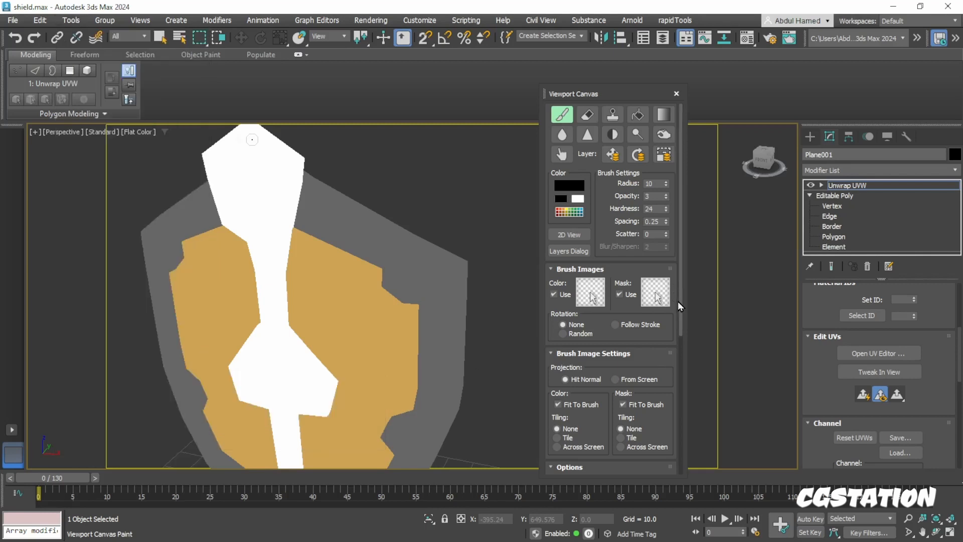
drag(679, 300, 664, 445)
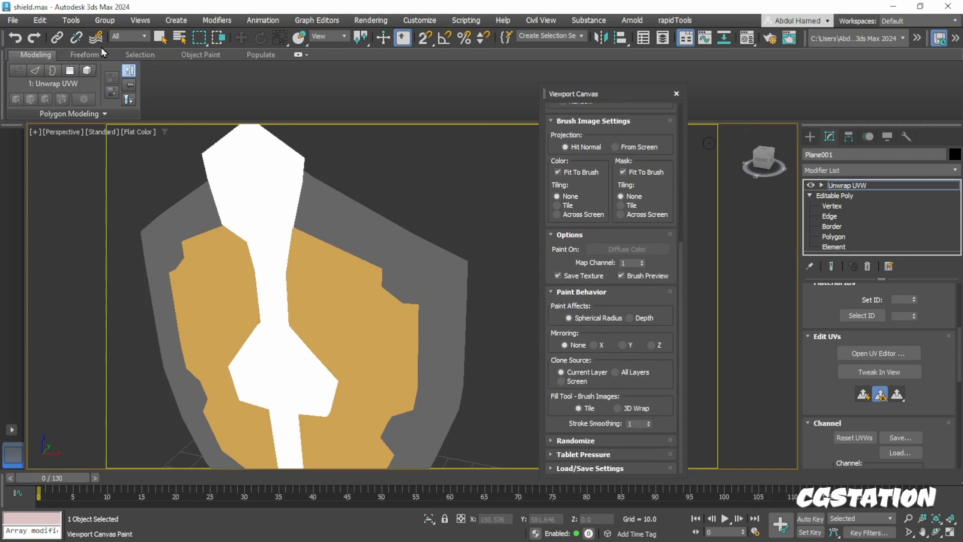
click(142, 20)
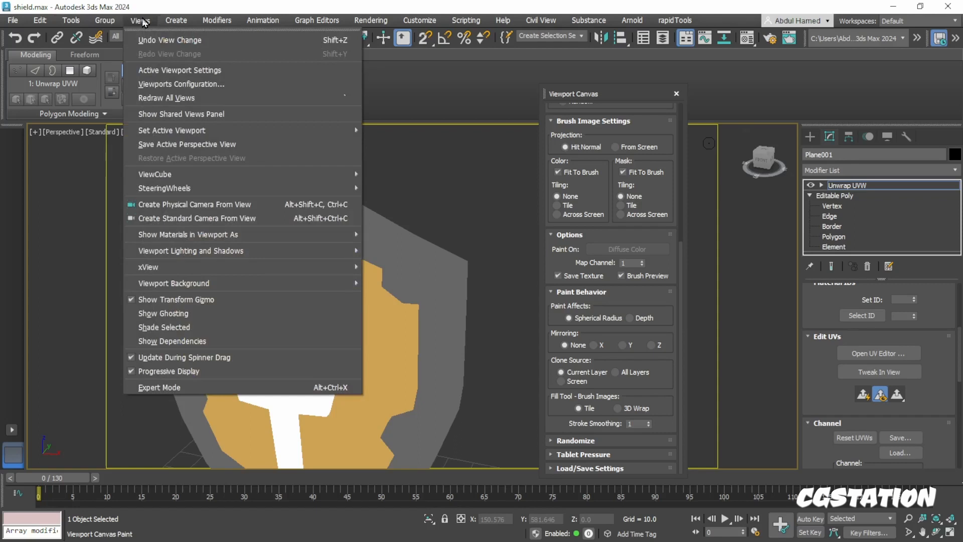
mouse_move(105, 21)
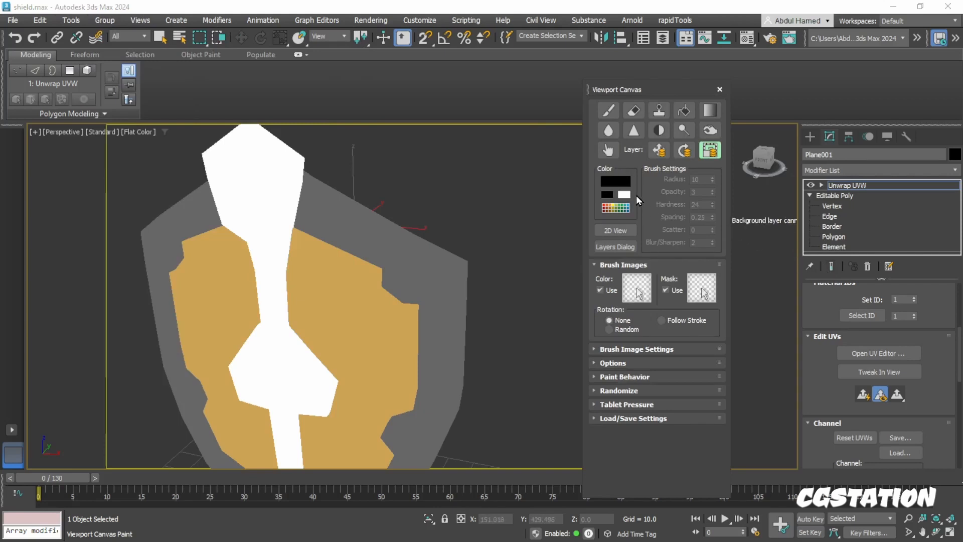
Open the Viewport Canvas Layers Dialog and add a new empty layer above Background.
click(615, 248)
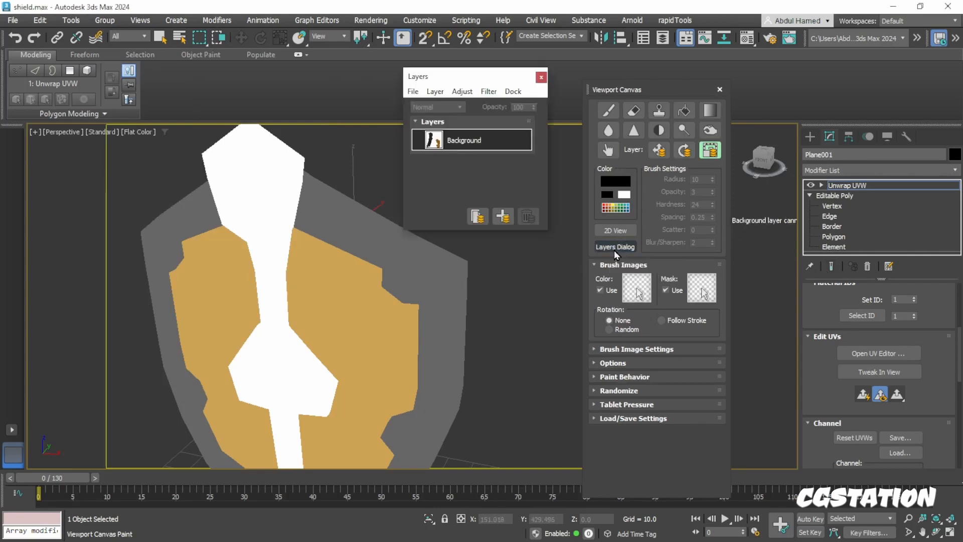
drag(452, 70, 490, 108)
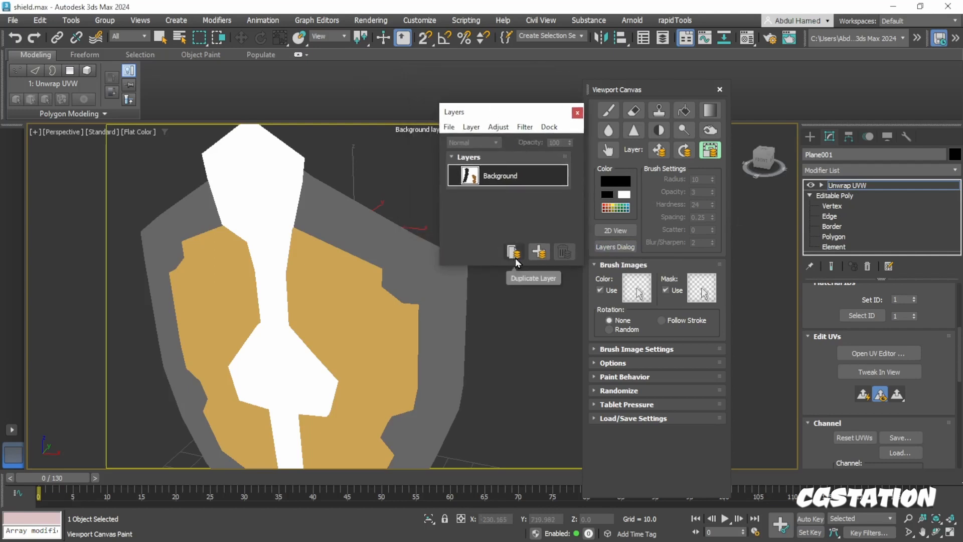
click(539, 253)
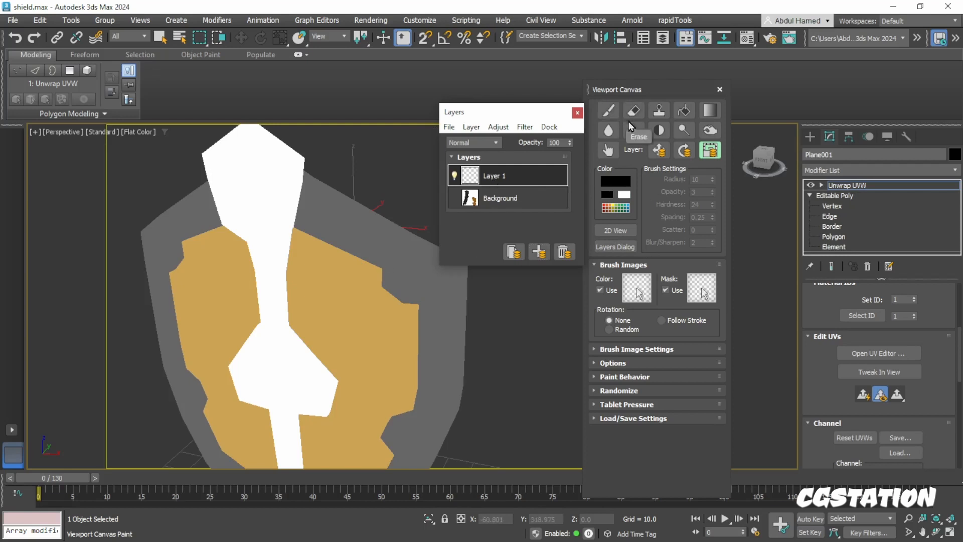
Try the Contrast and Dodge brushes on the Background layer along the shield's upper grey rim.
click(609, 110)
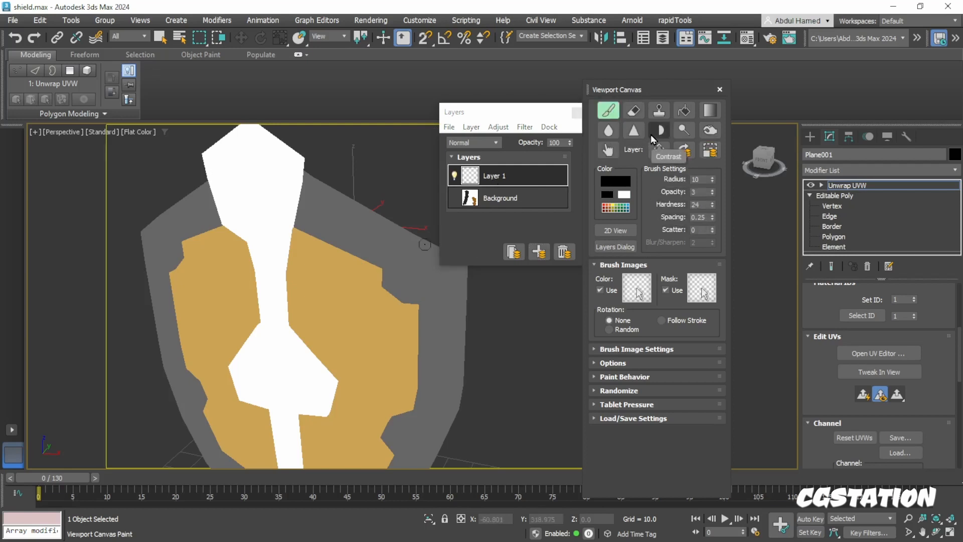
click(652, 133)
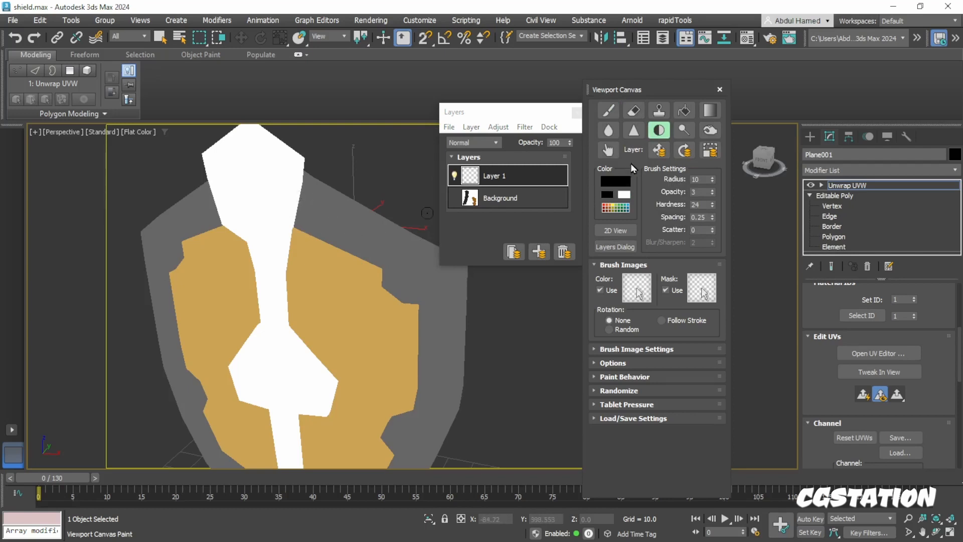
click(684, 130)
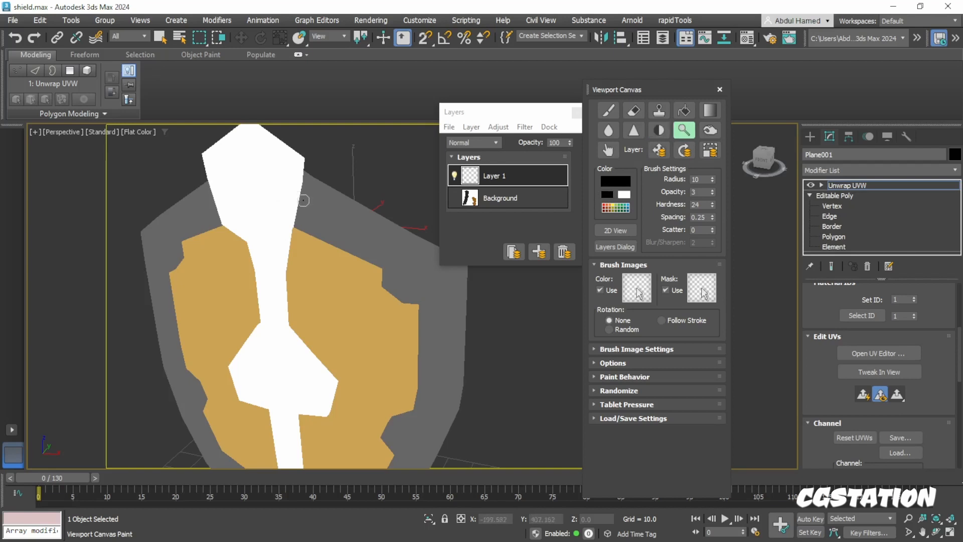
click(494, 205)
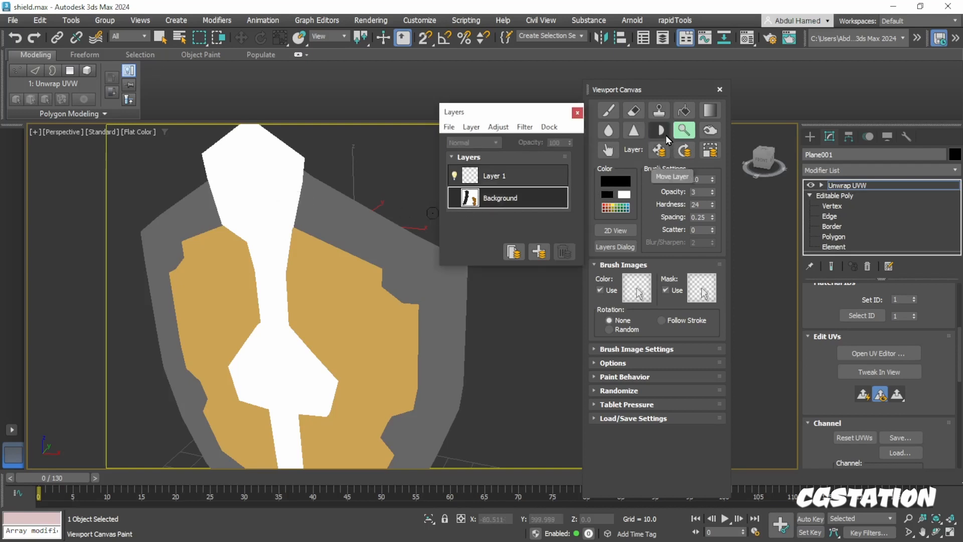
click(659, 130)
drag(308, 197, 359, 225)
key(ctrl+z)
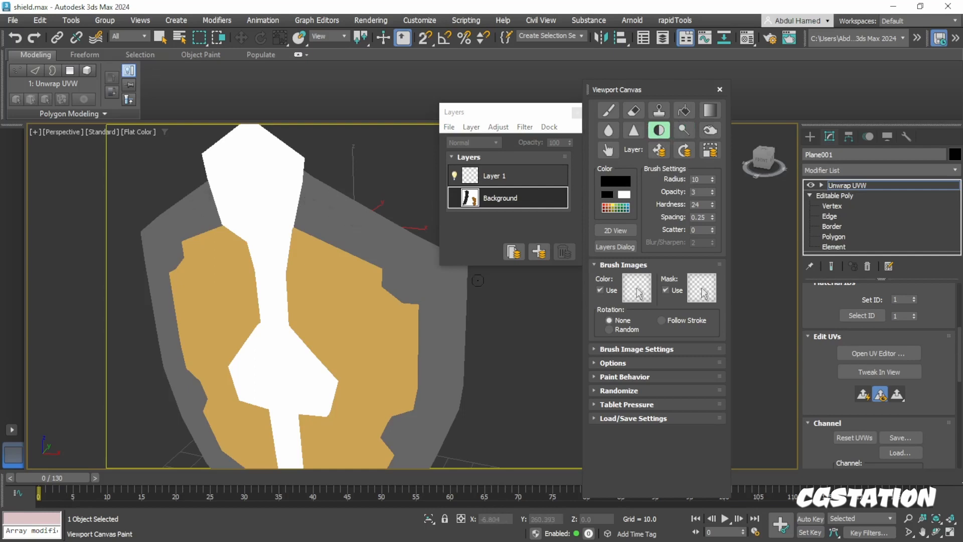
click(682, 133)
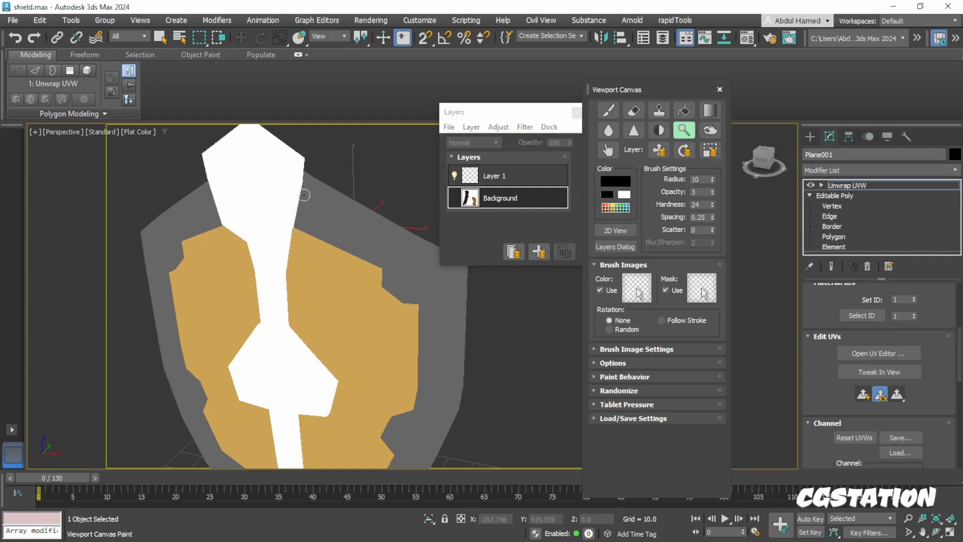
drag(304, 194, 411, 248)
Activate the Paint brush on Layer 1 and sample the shield's grey rim as the brush color.
click(608, 110)
click(546, 175)
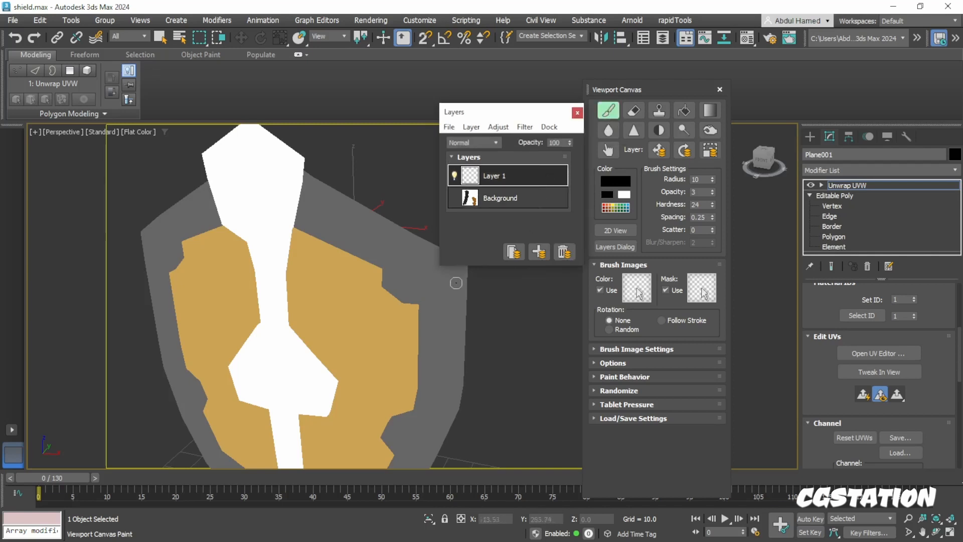
click(611, 184)
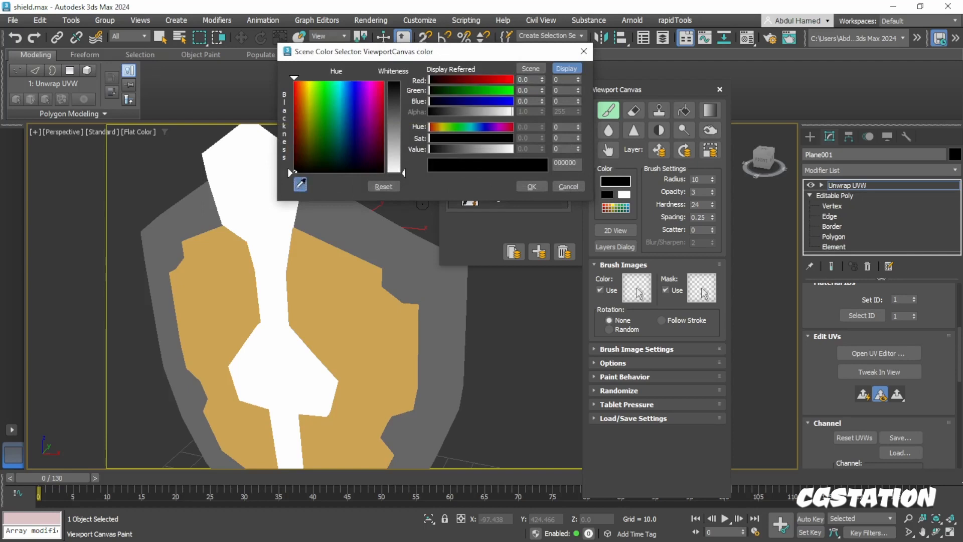
click(300, 184)
click(354, 232)
click(525, 187)
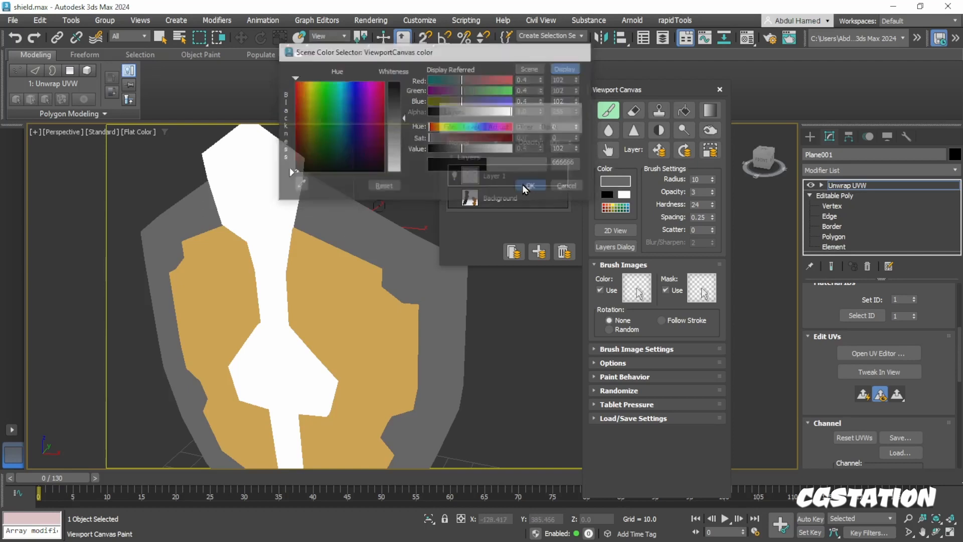
Lighten the brush color to grey 959595.
click(606, 183)
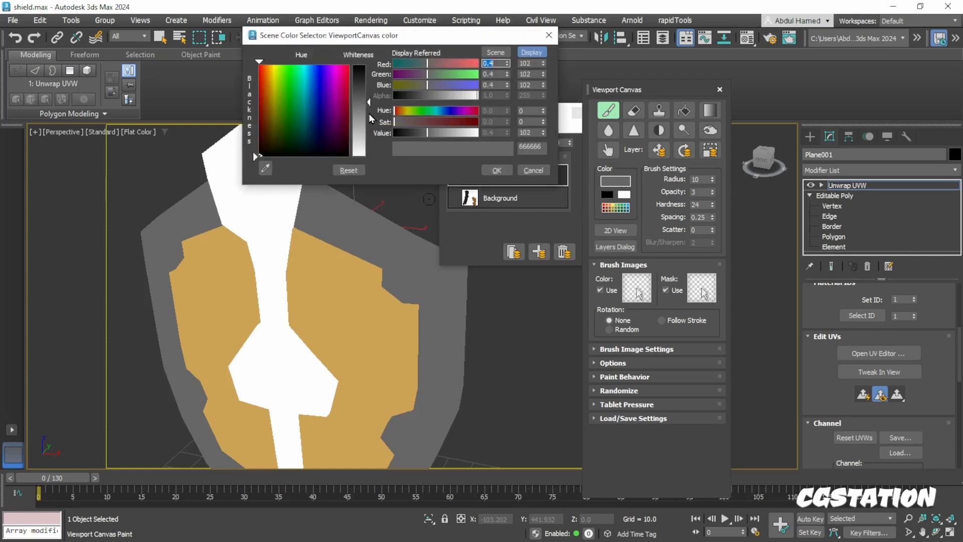
mouse_move(370, 102)
mouse_down()
mouse_move(370, 119)
mouse_move(398, 115)
mouse_up()
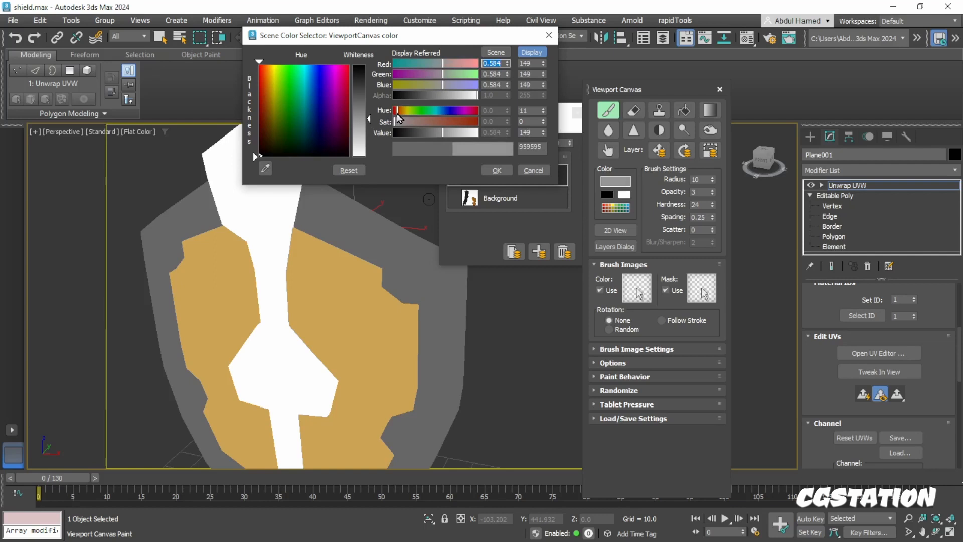
click(496, 171)
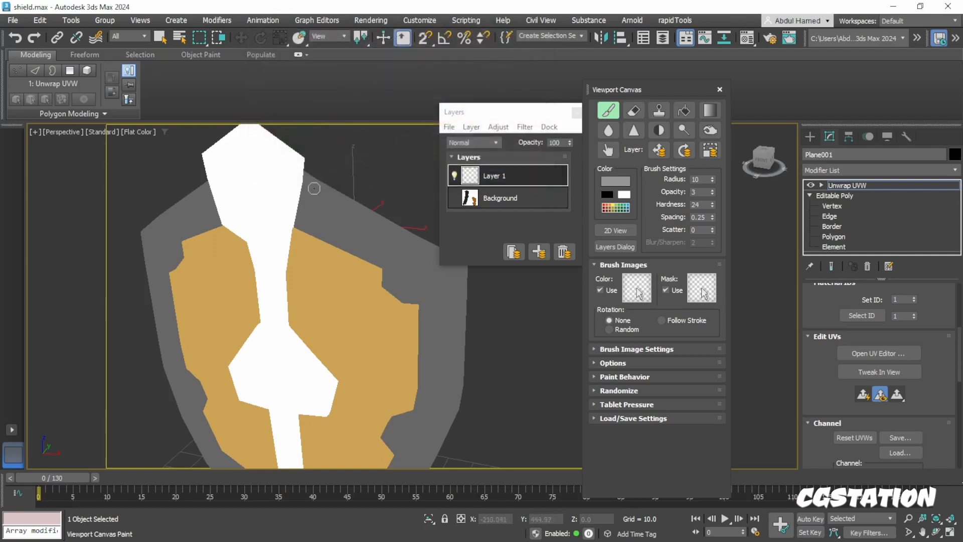
Paint soft highlight strokes on both sides of the shield's upper grey rim and display edged faces in the viewport.
drag(305, 196, 397, 249)
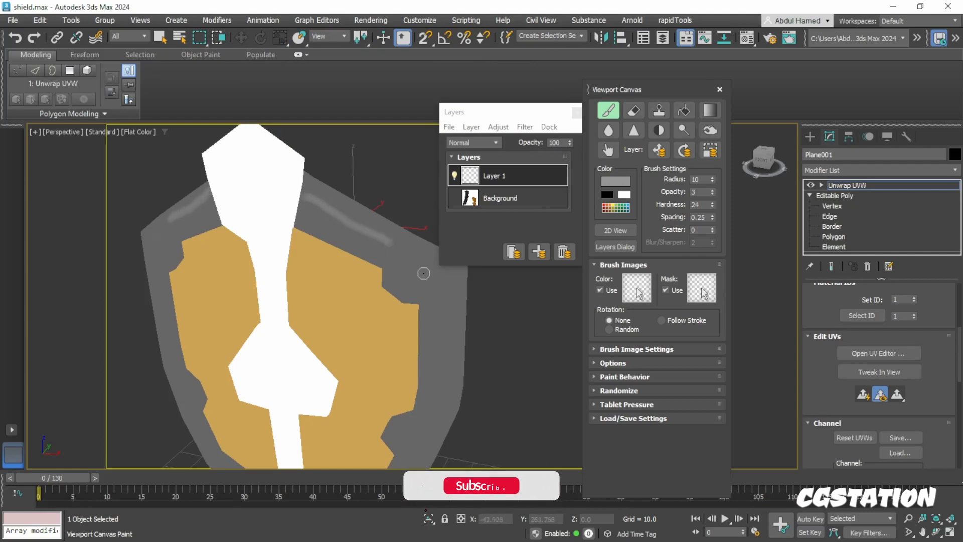
middle_drag(423, 273, 348, 314)
key(F4)
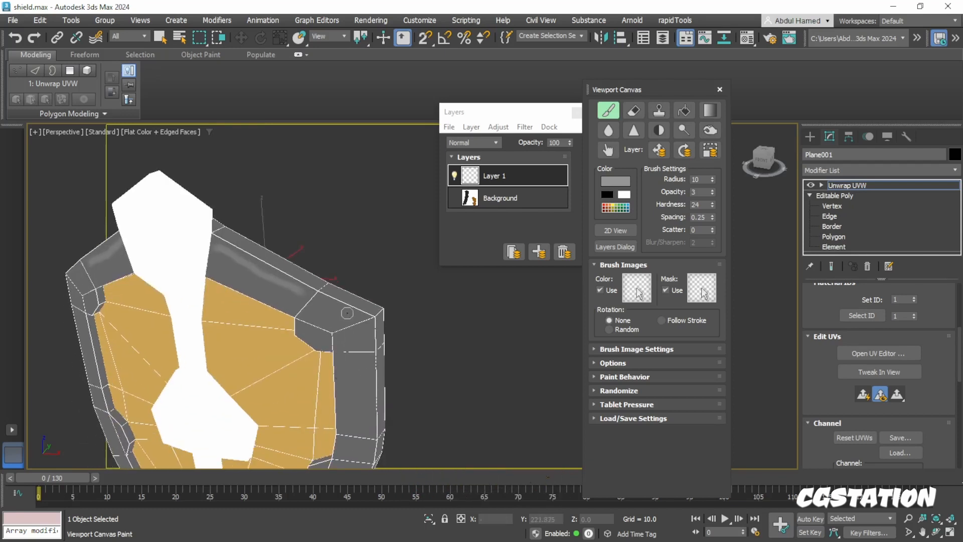
Undo the last rim highlight and paint a soft highlight along the shield's upper rim edge and down its outer side edge.
key(ctrl+z)
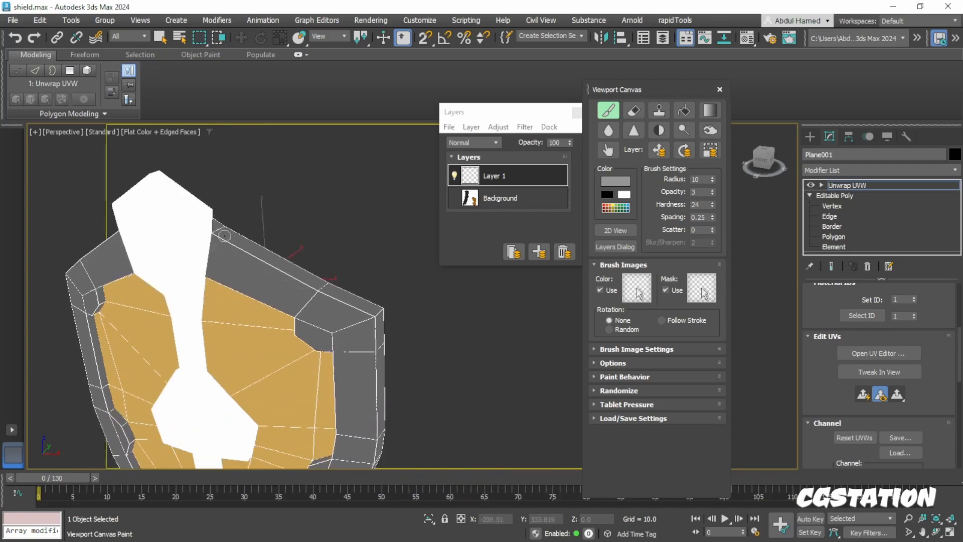
mouse_move(225, 237)
mouse_down()
mouse_move(217, 234)
mouse_move(286, 277)
mouse_move(382, 311)
mouse_move(374, 328)
mouse_move(378, 419)
mouse_up()
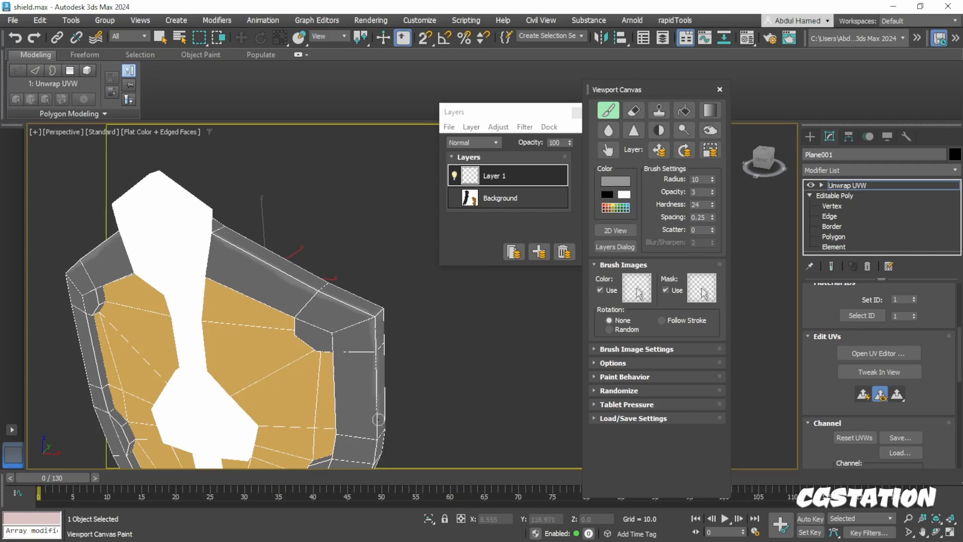
mouse_move(405, 442)
alt+middle_down()
mouse_move(404, 308)
mouse_move(368, 284)
alt+middle_up()
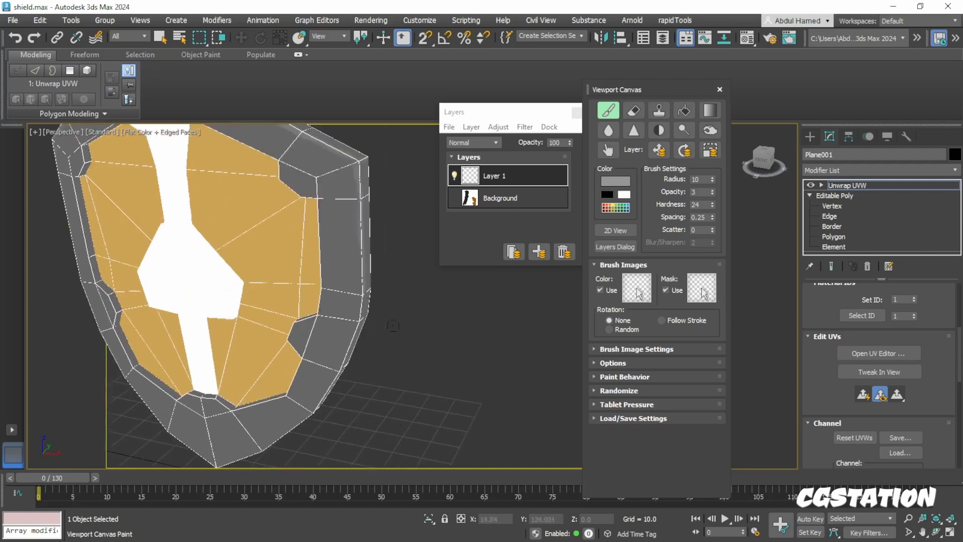
drag(362, 295, 320, 400)
middle_drag(334, 308, 331, 343)
scroll(330, 343, down, 4)
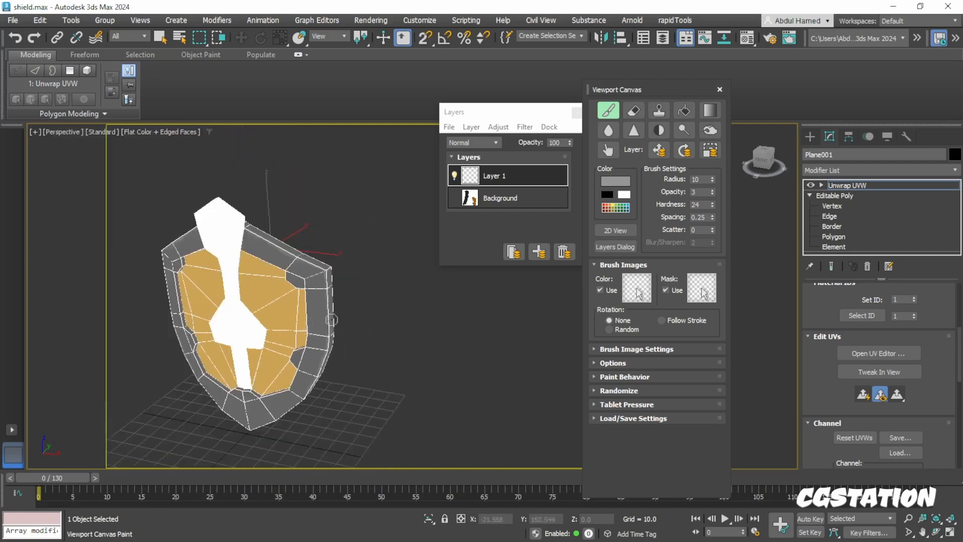
Hide the edged faces and check the painted rim highlight on the shield from the front and at an angle.
key(F4)
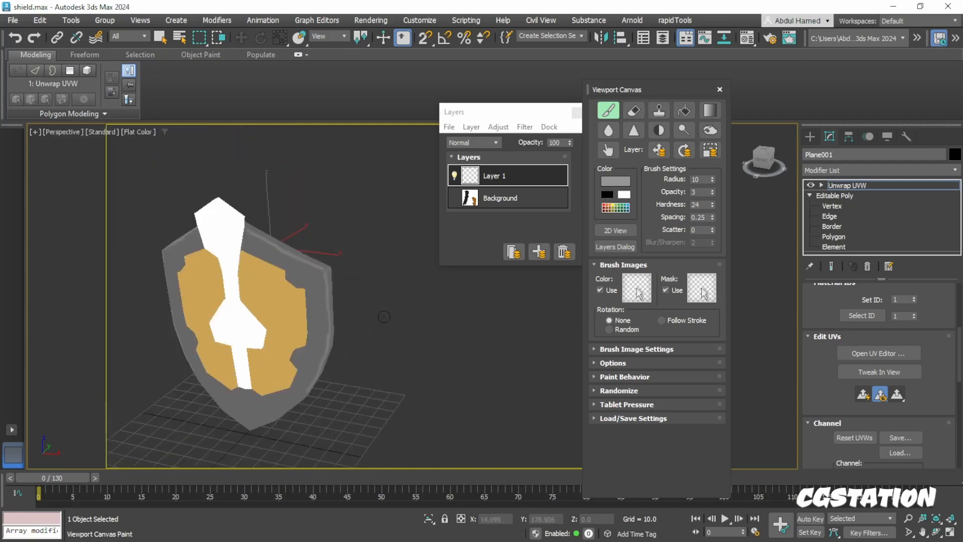
alt+middle_drag(265, 285, 290, 265)
middle_drag(271, 326, 305, 282)
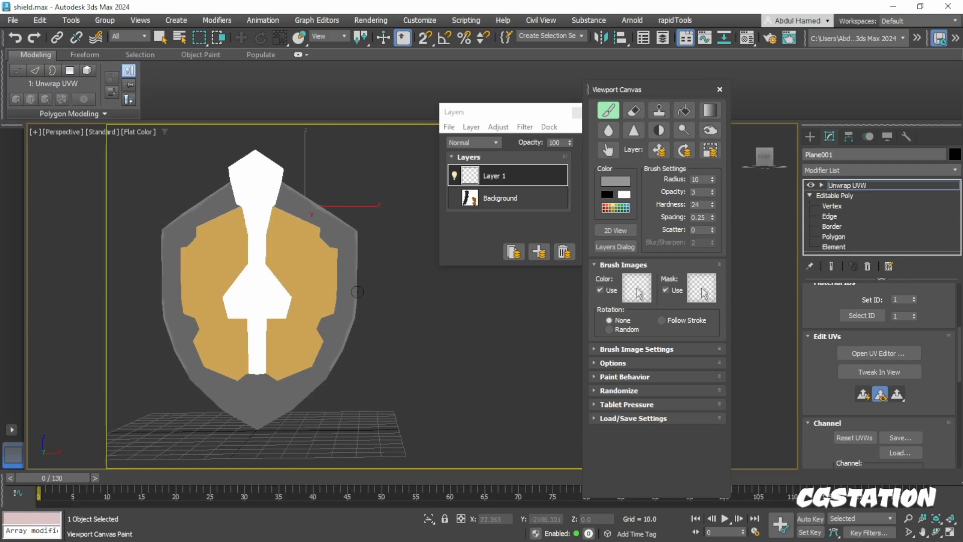
mouse_move(375, 303)
alt+middle_down()
mouse_move(336, 299)
mouse_move(419, 293)
mouse_move(369, 282)
alt+middle_up()
scroll(303, 271, up, 3)
scroll(419, 293, down, 3)
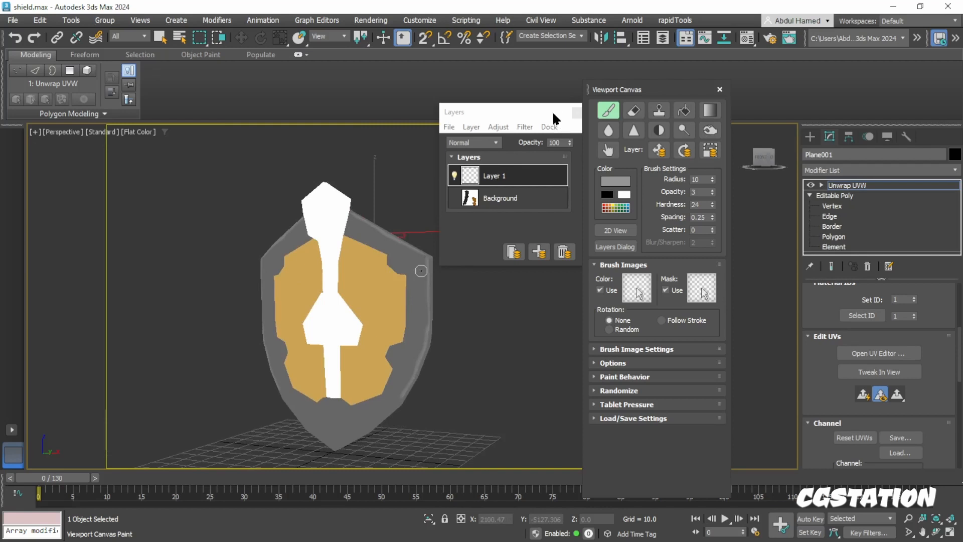
Save the painted texture with its layers as shield.psd on the Desktop.
drag(553, 114, 500, 116)
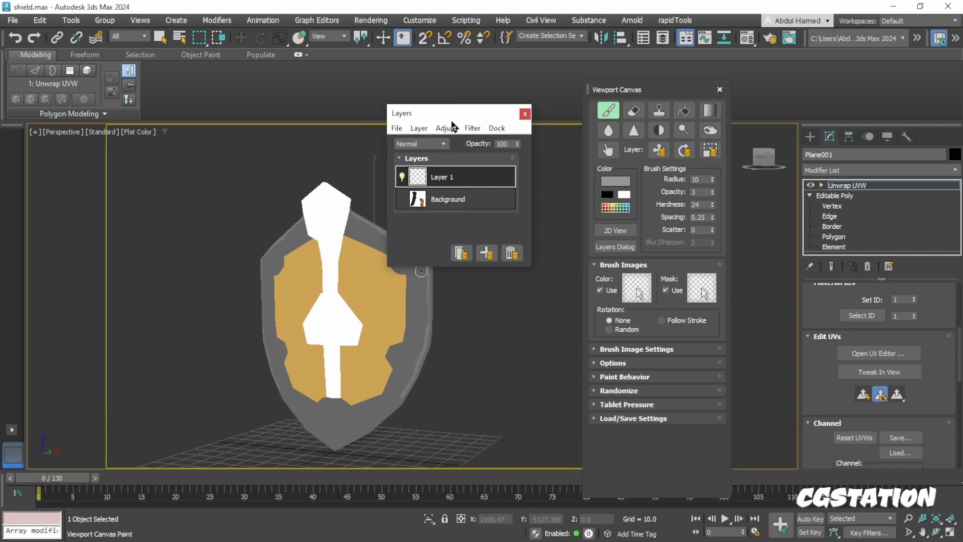
click(397, 128)
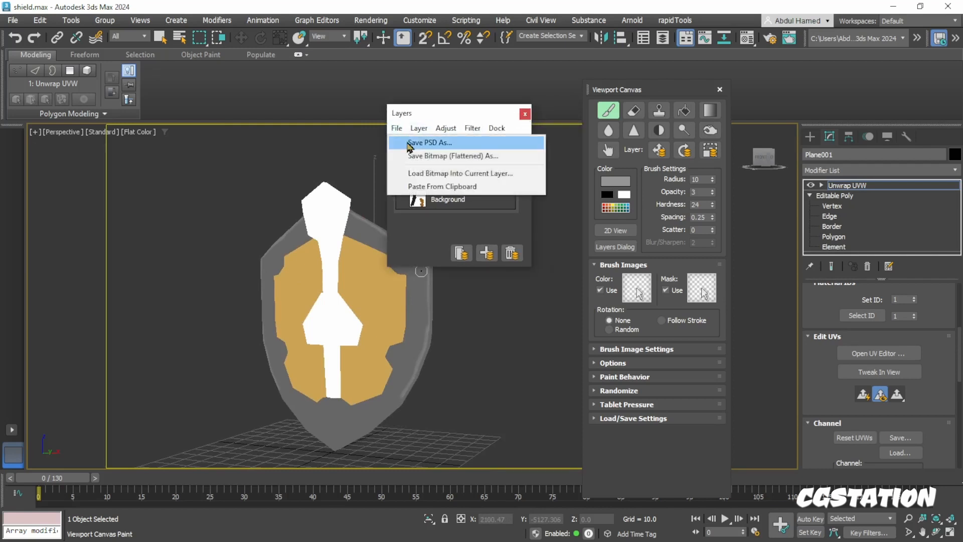
click(432, 143)
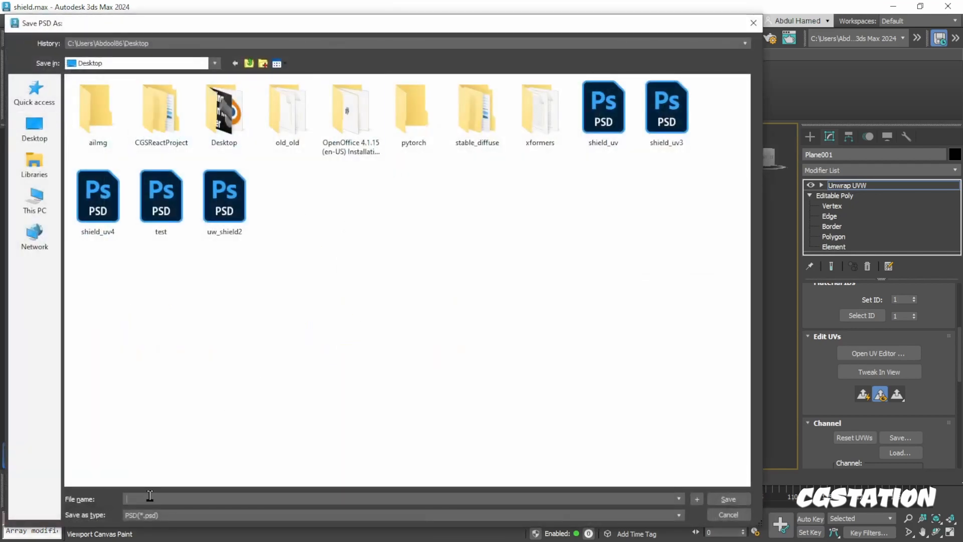
text(shield.psd)
key(Return)
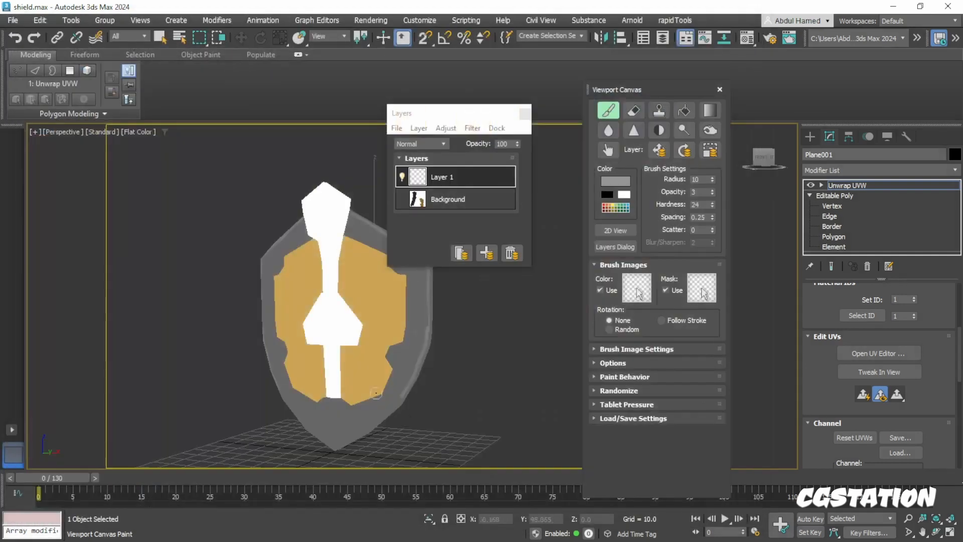
drag(422, 115, 463, 108)
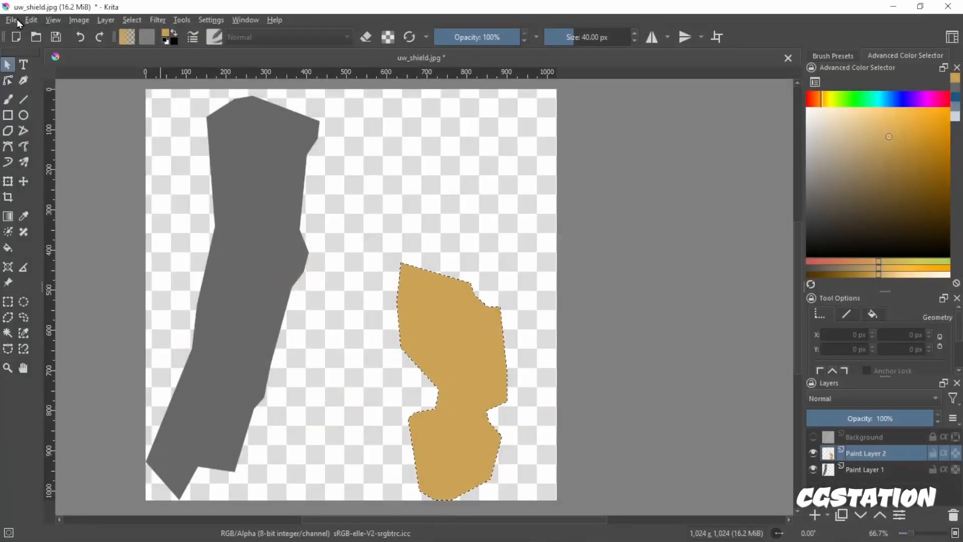
Switch to Krita and open shield.psd from the Desktop.
click(15, 20)
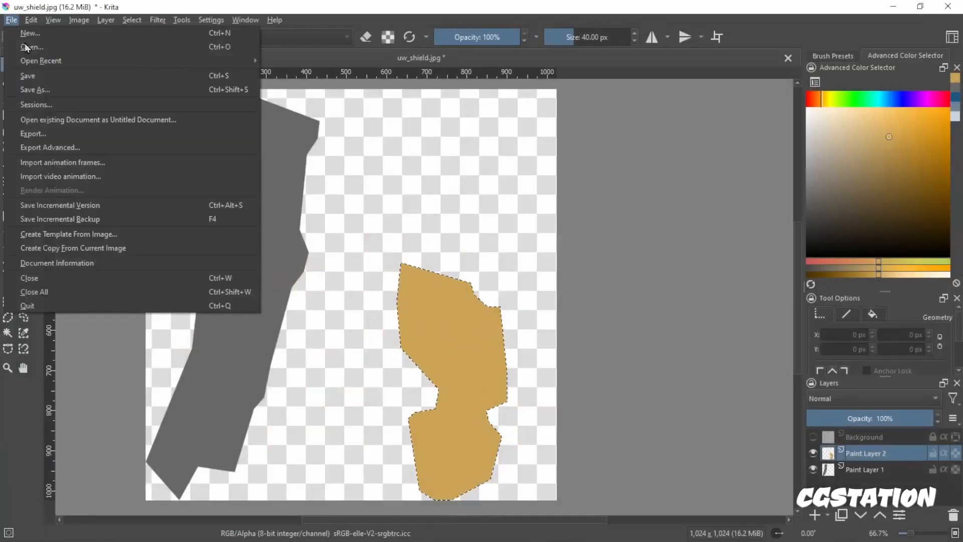
click(31, 47)
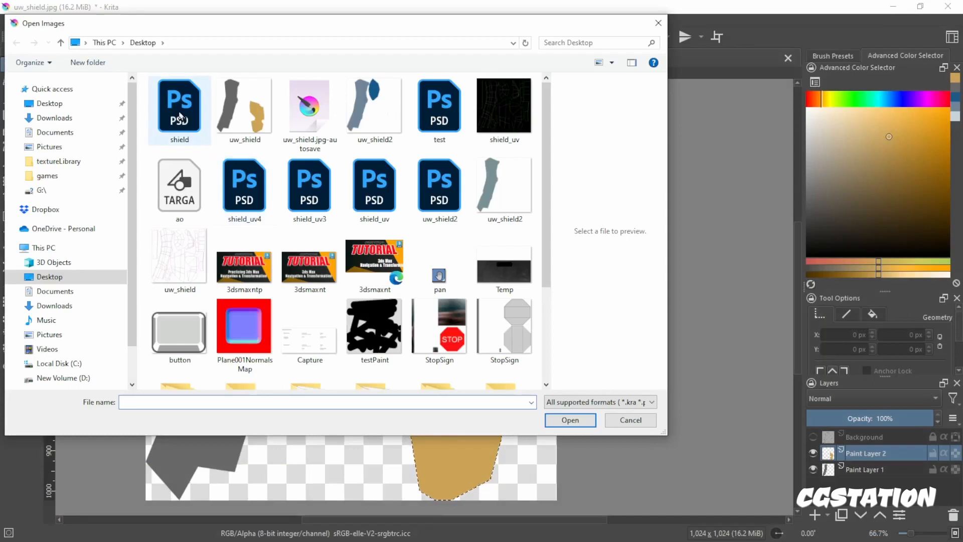
double_click(179, 114)
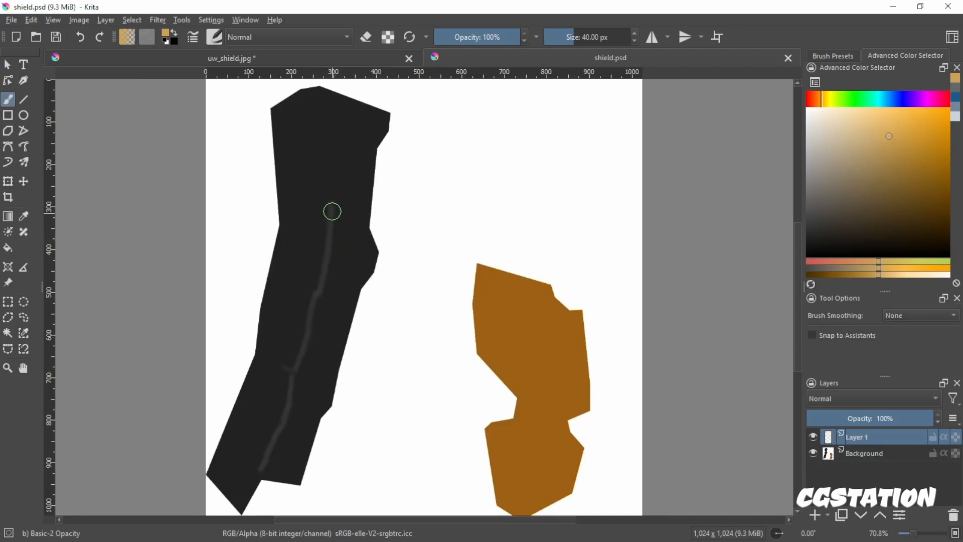
Paint a 40 px tan stroke down the upper dark rim shape on Layer 1, save the PSD and switch to 3ds Max.
drag(332, 212, 333, 111)
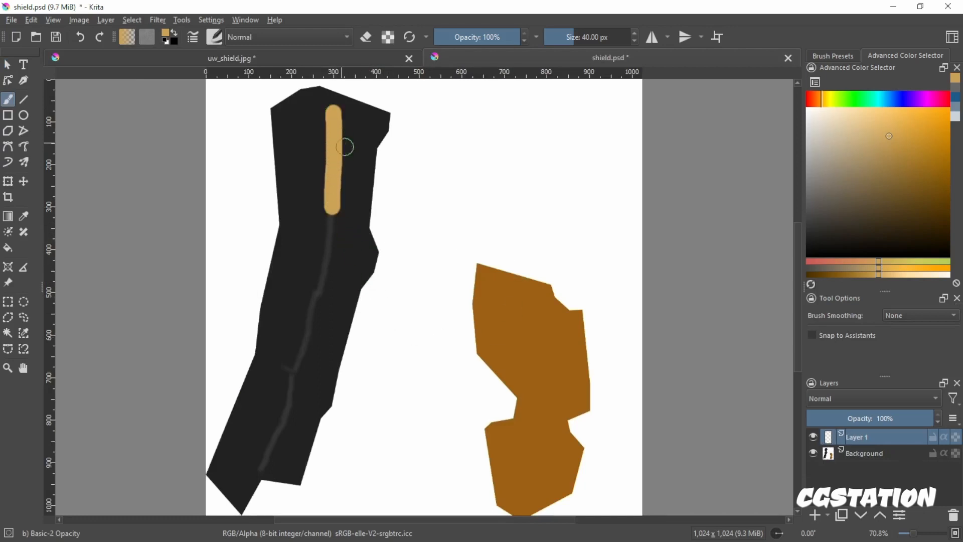
key(ctrl)
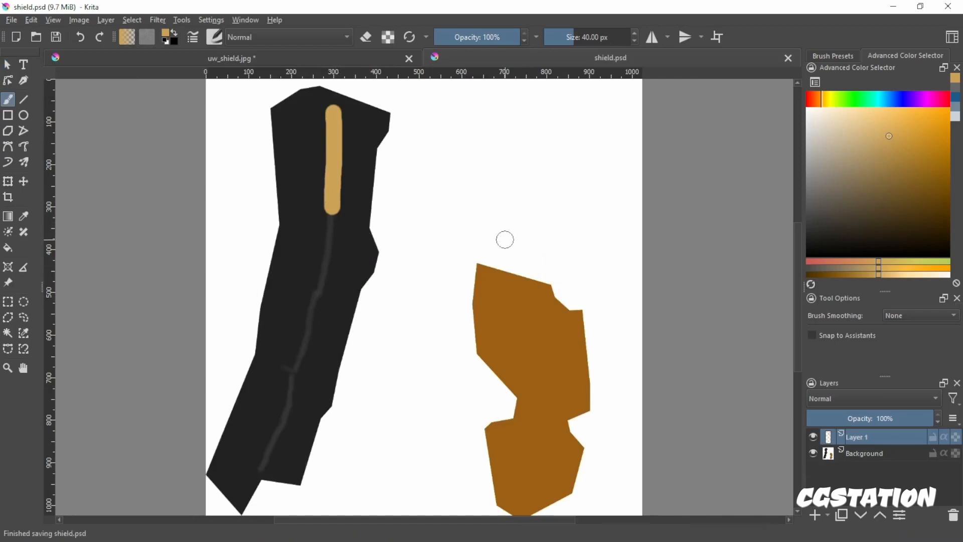
click(893, 7)
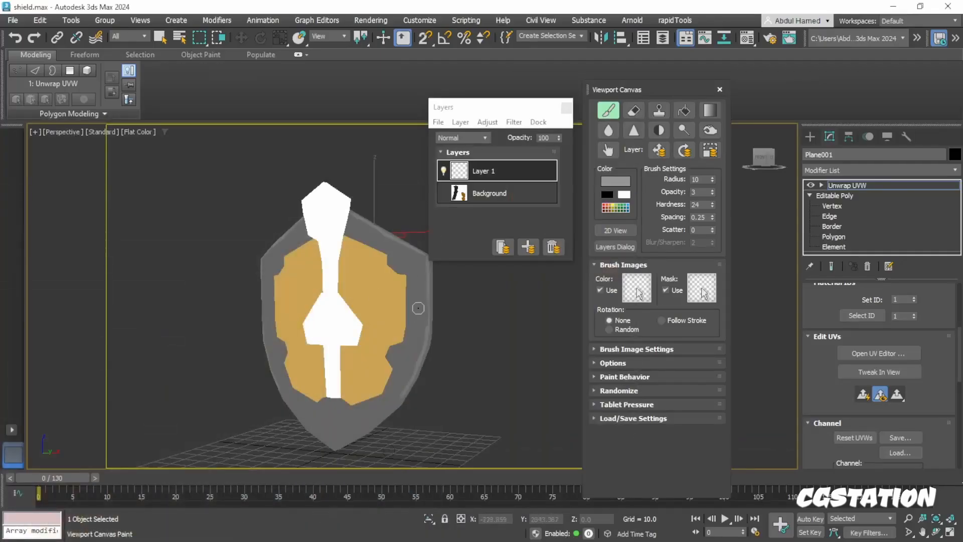
alt+middle_drag(416, 310, 463, 266)
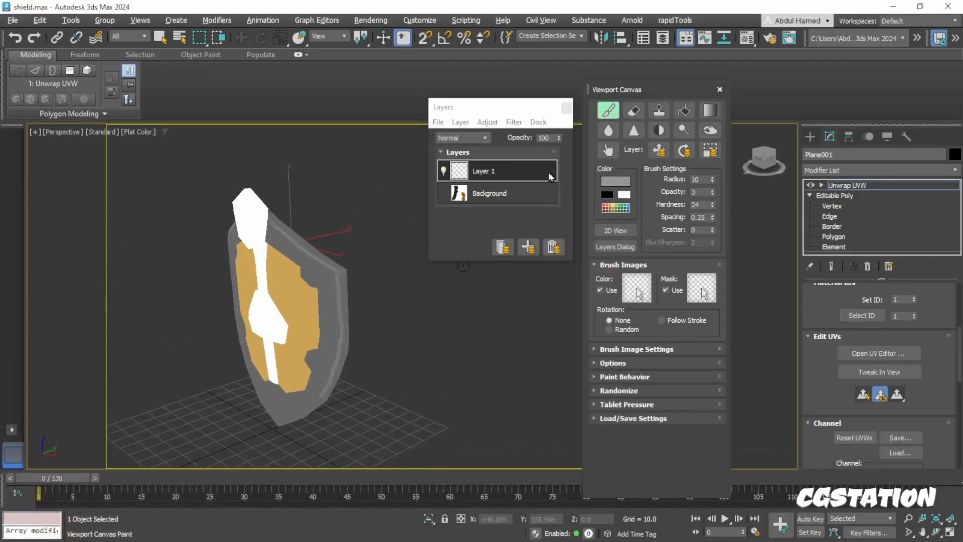
Close Viewport Canvas, discarding its paint, and clear the face selection on the shield.
click(720, 89)
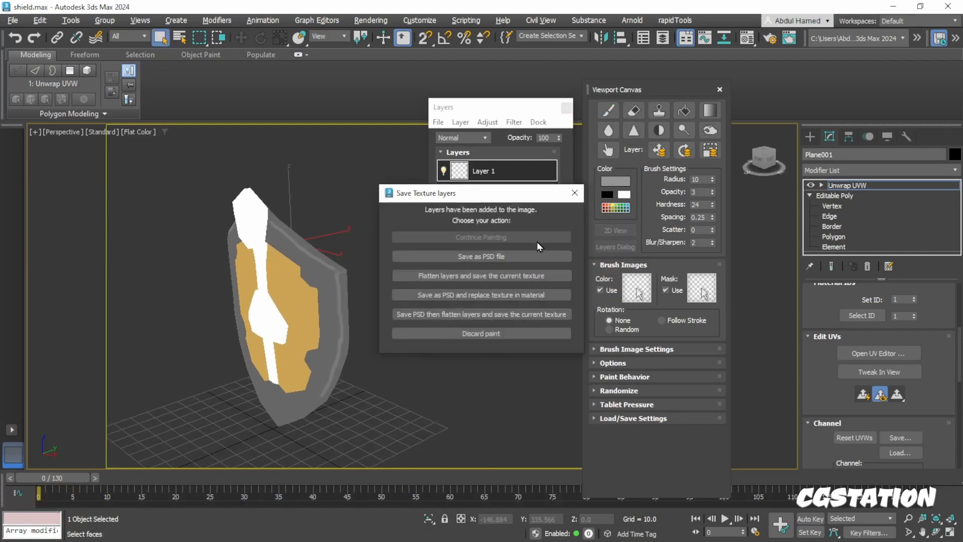
click(490, 335)
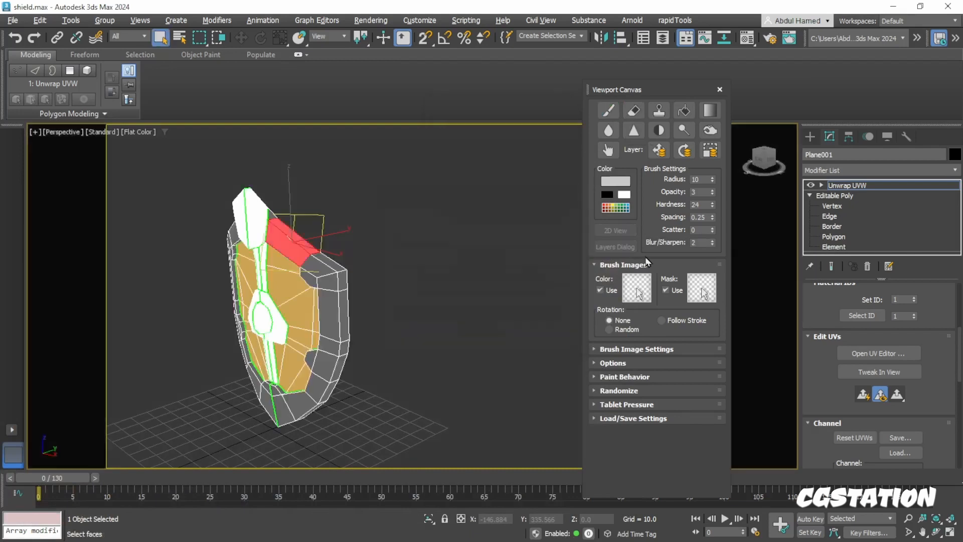
click(721, 92)
click(391, 346)
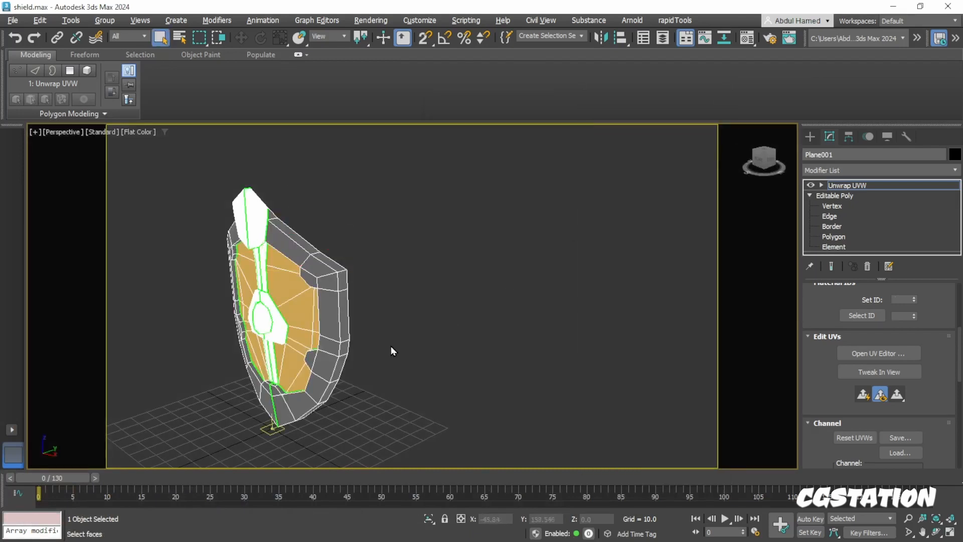
Replace the shield material's diffuse bitmap with shield.psd from the Desktop, loading it with Collapsed Layers.
alt+middle_drag(392, 345, 351, 331)
click(348, 336)
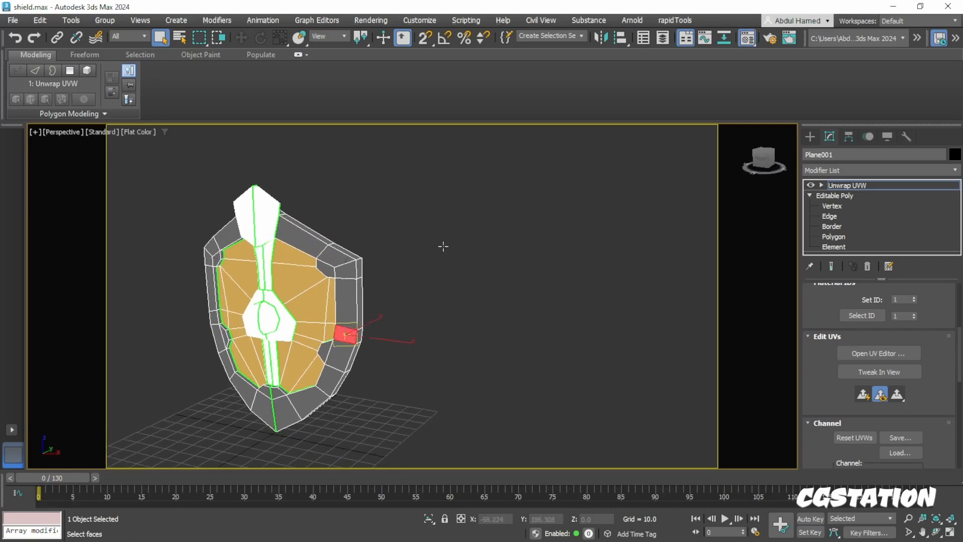
key(m)
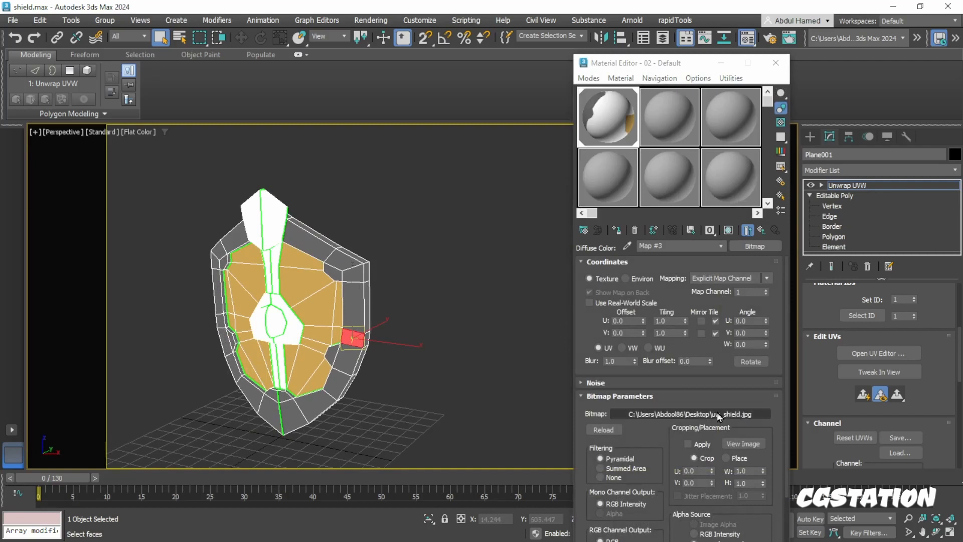
click(698, 413)
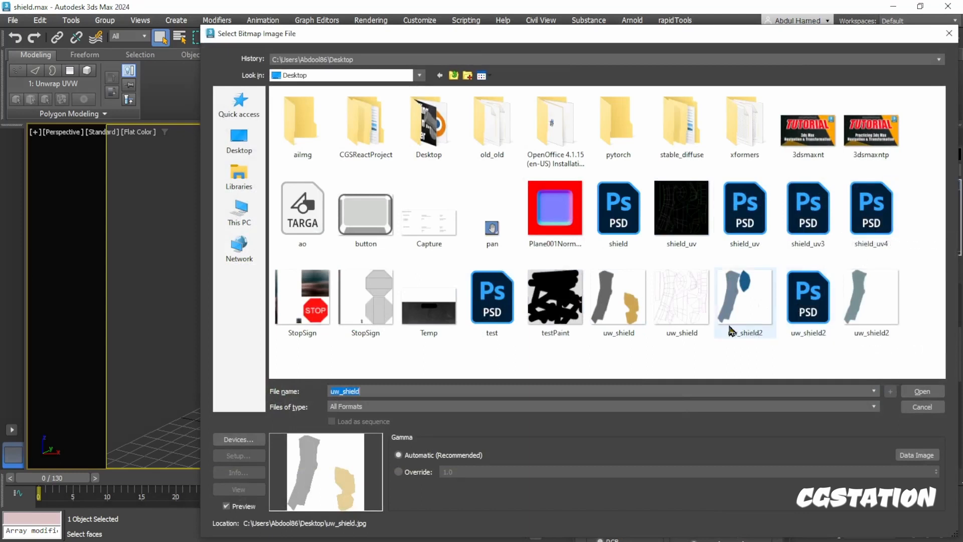
double_click(633, 222)
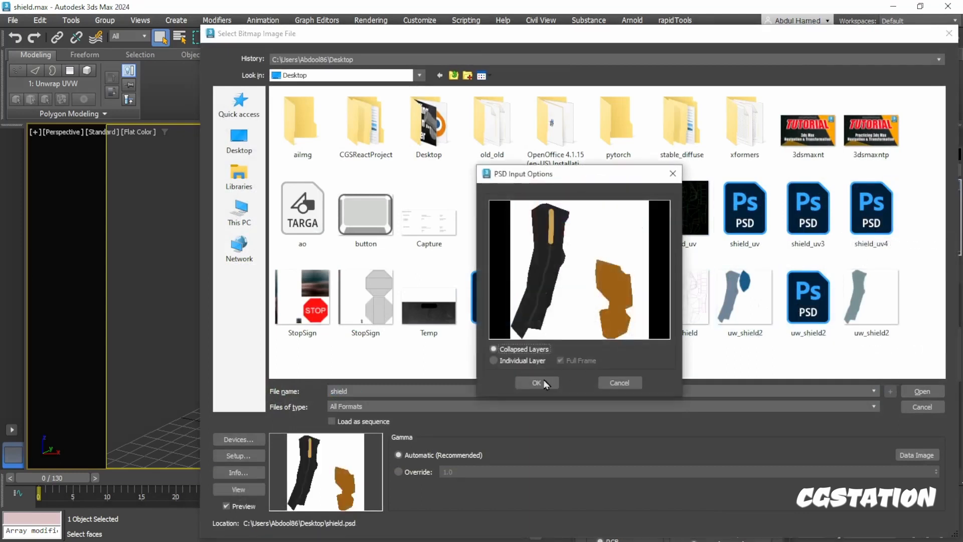
click(545, 383)
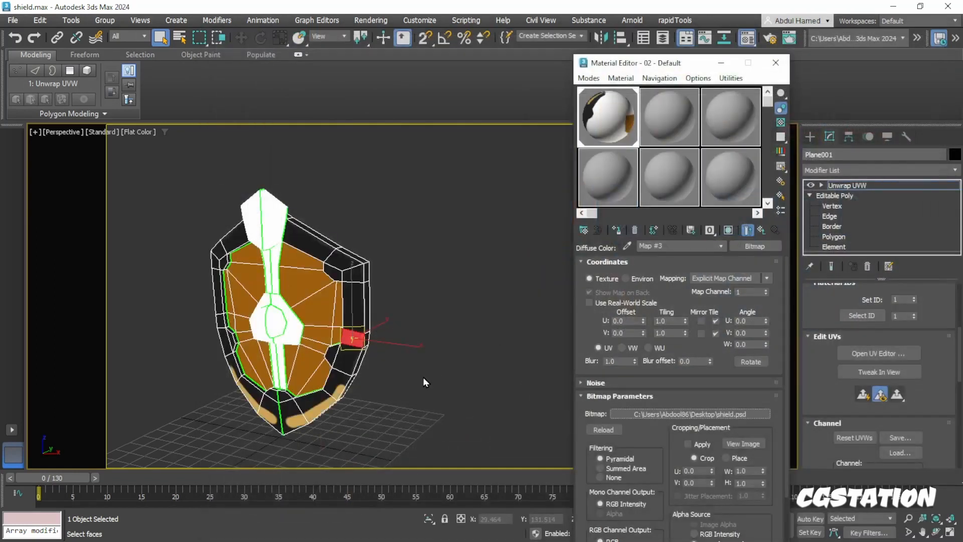
mouse_move(423, 377)
alt+middle_down()
mouse_move(383, 385)
mouse_move(437, 369)
alt+middle_up()
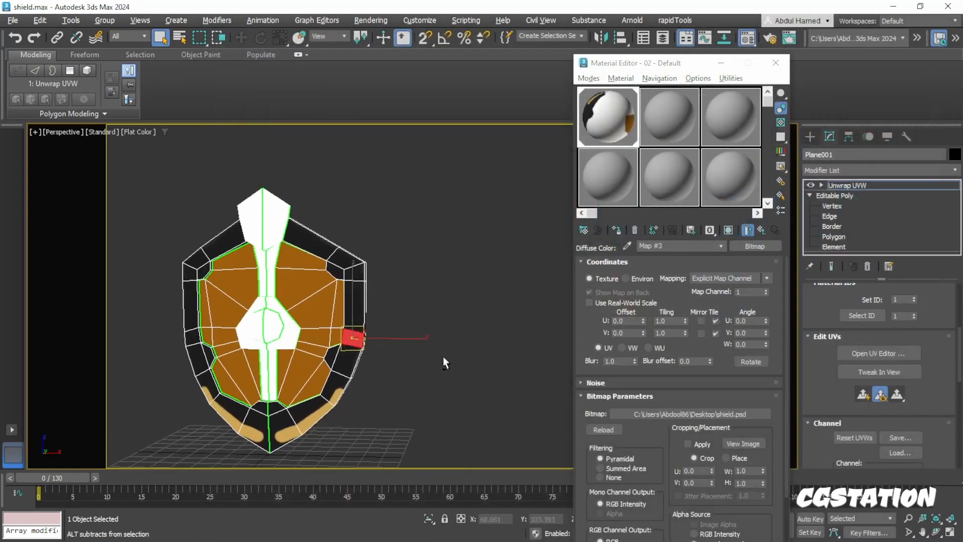
Extend the tan stroke down the dark rim shape in Krita, save shield.psd, and view the shield again in 3ds Max.
key(alt+Tab)
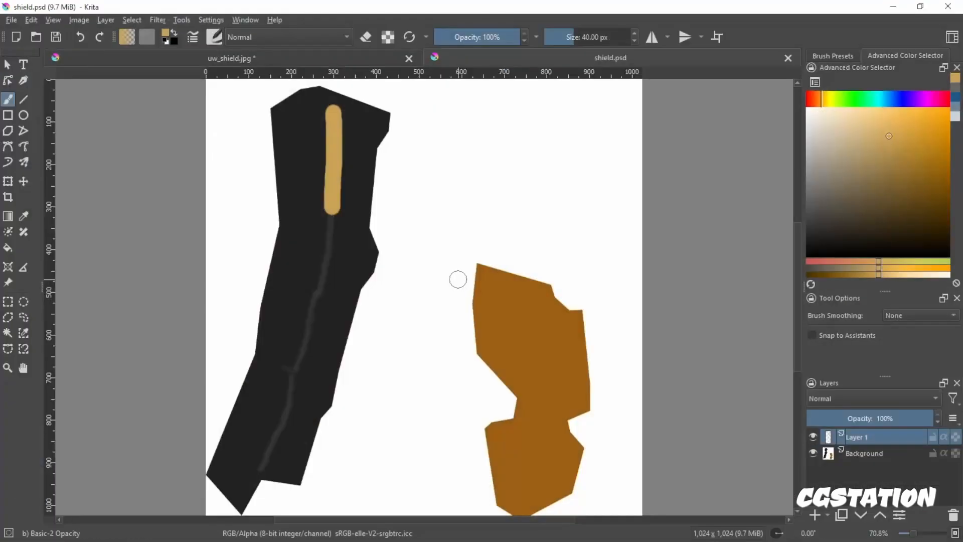
mouse_move(331, 197)
mouse_down()
mouse_move(325, 256)
mouse_move(287, 384)
mouse_up()
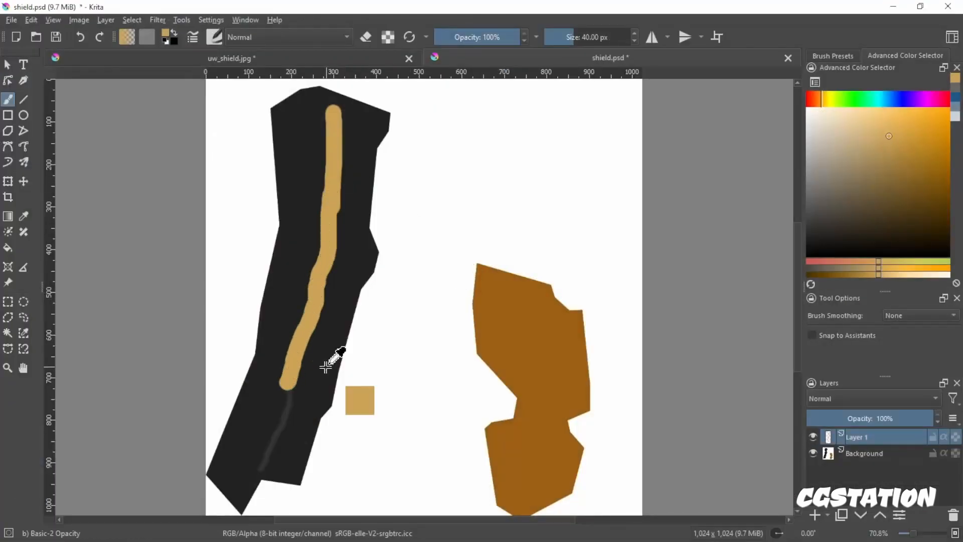
key(ctrl+s)
key(alt+Tab)
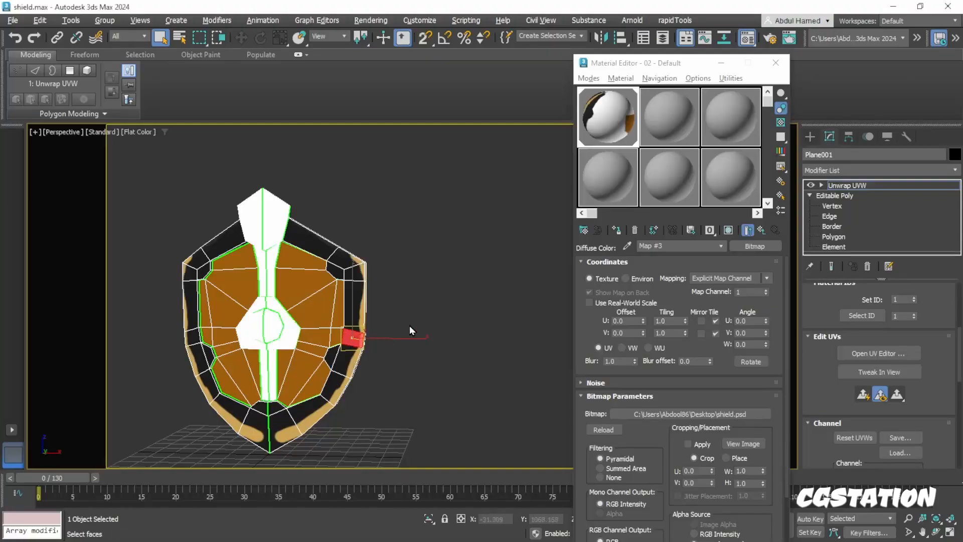
alt+middle_drag(410, 326, 439, 297)
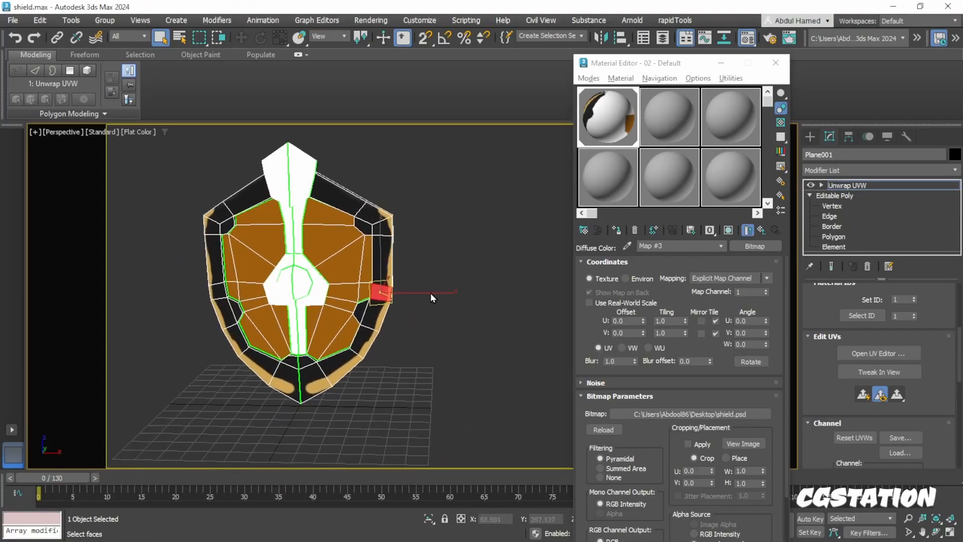